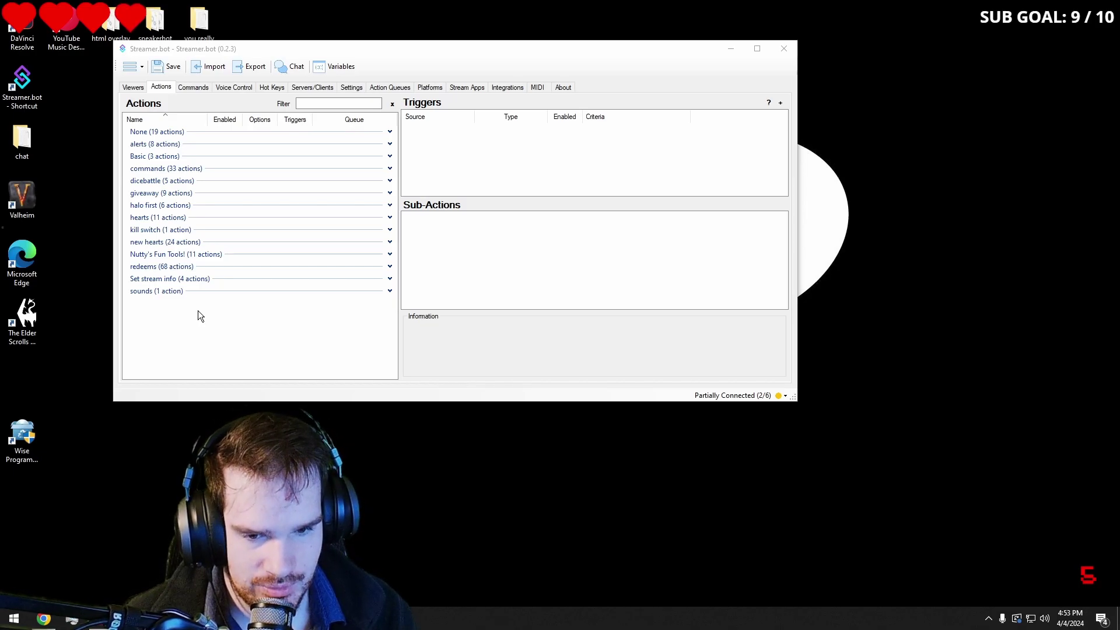
# Create a new action named "1st 2nd 3rd" in a new group called "123"
pyautogui.rightClick(197, 311)
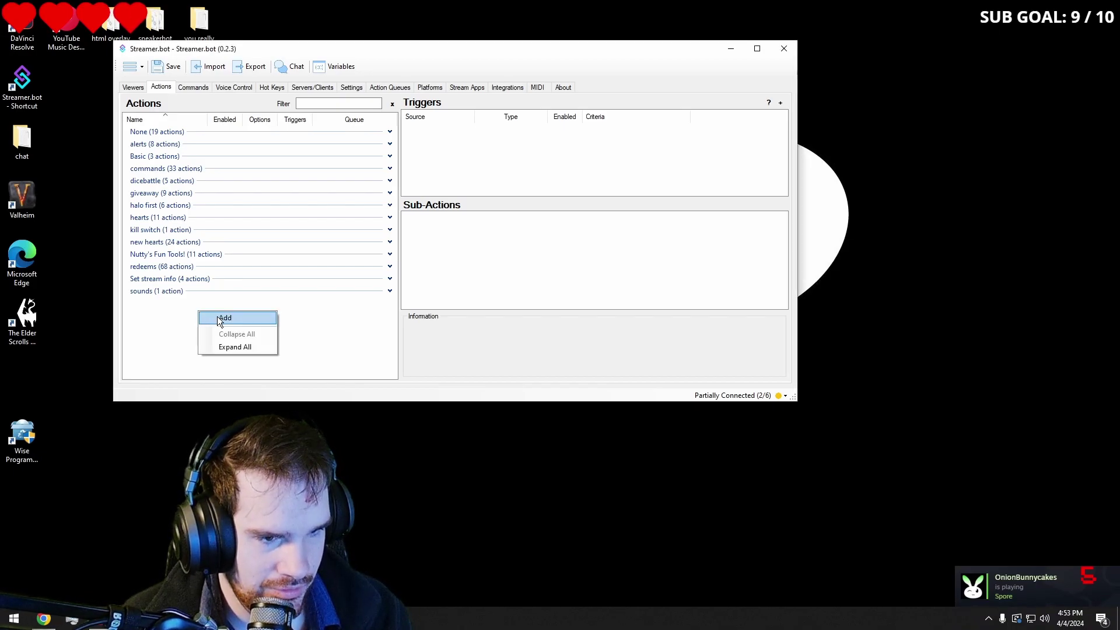
pyautogui.click(218, 318)
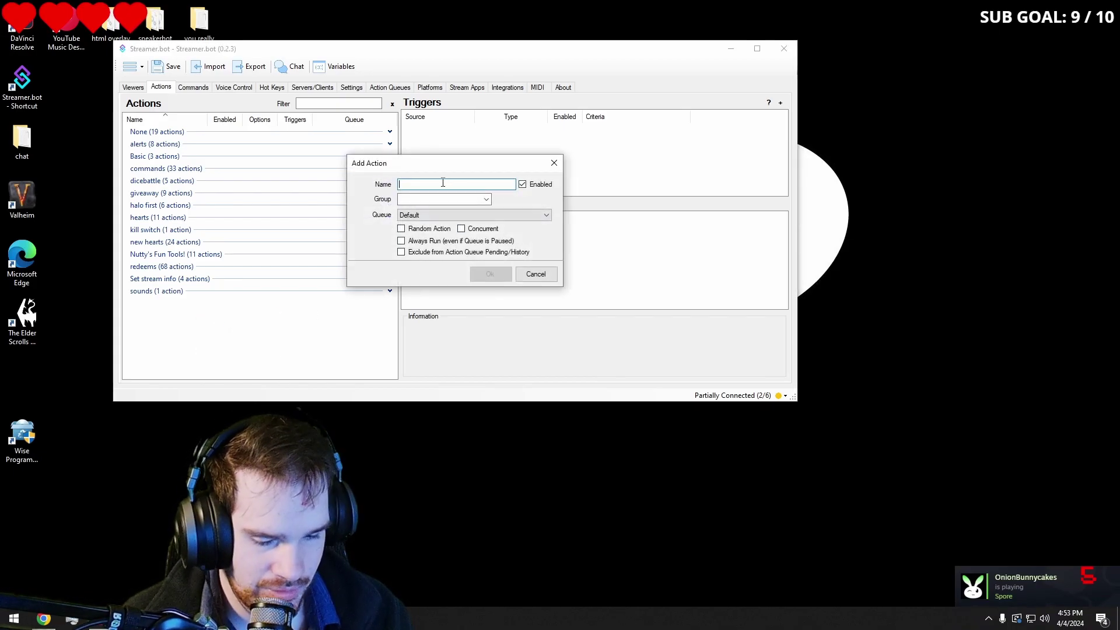
pyautogui.write('1')
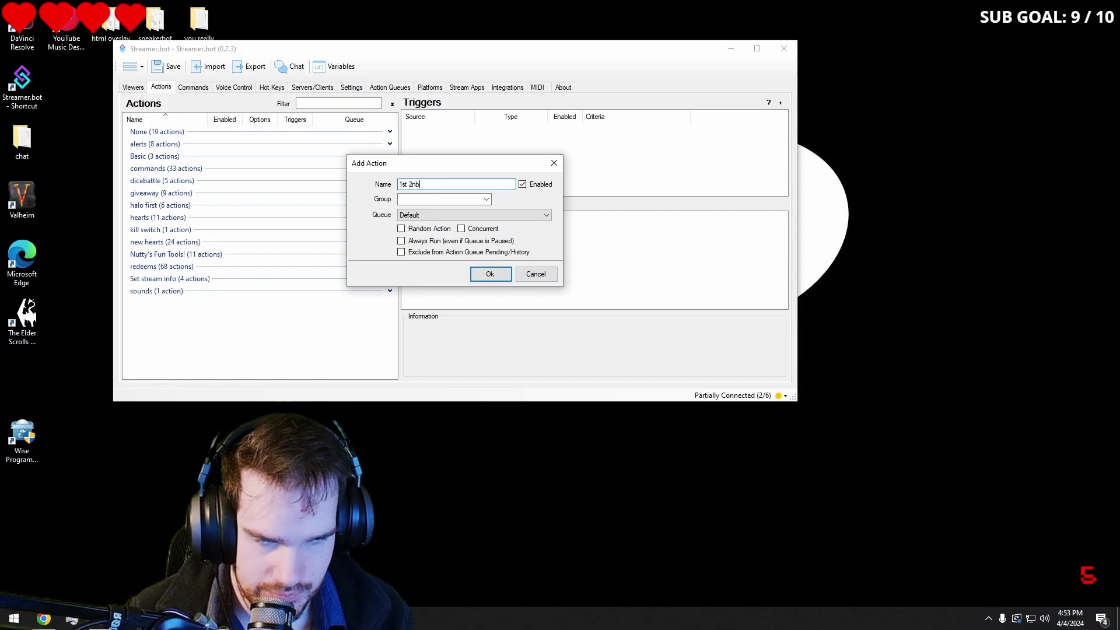
pyautogui.write('st 2nd 3')
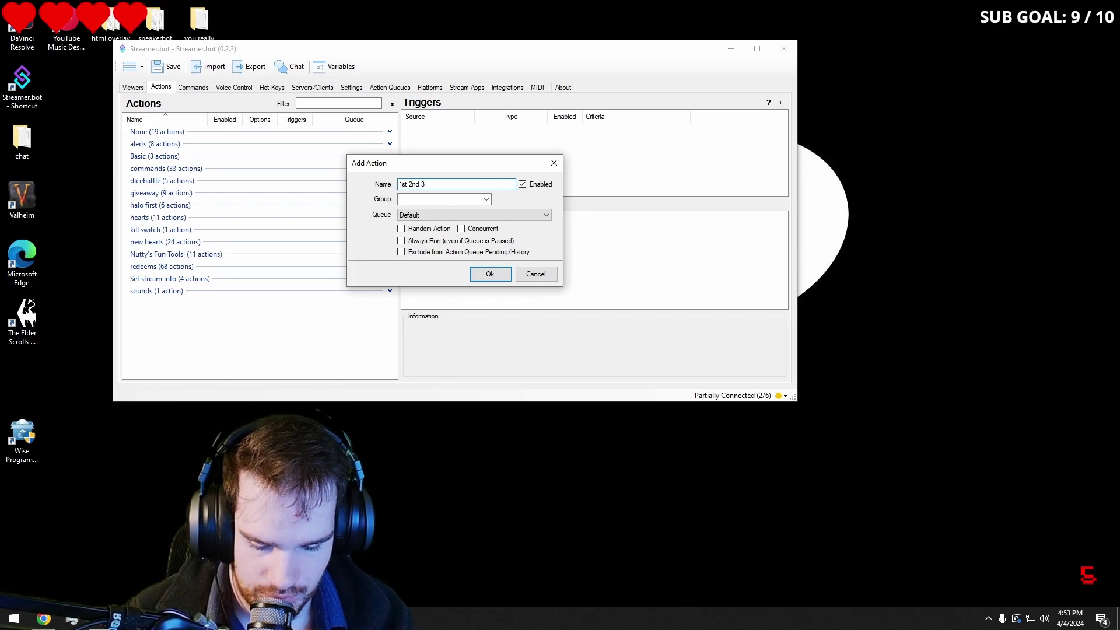
pyautogui.write('rd')
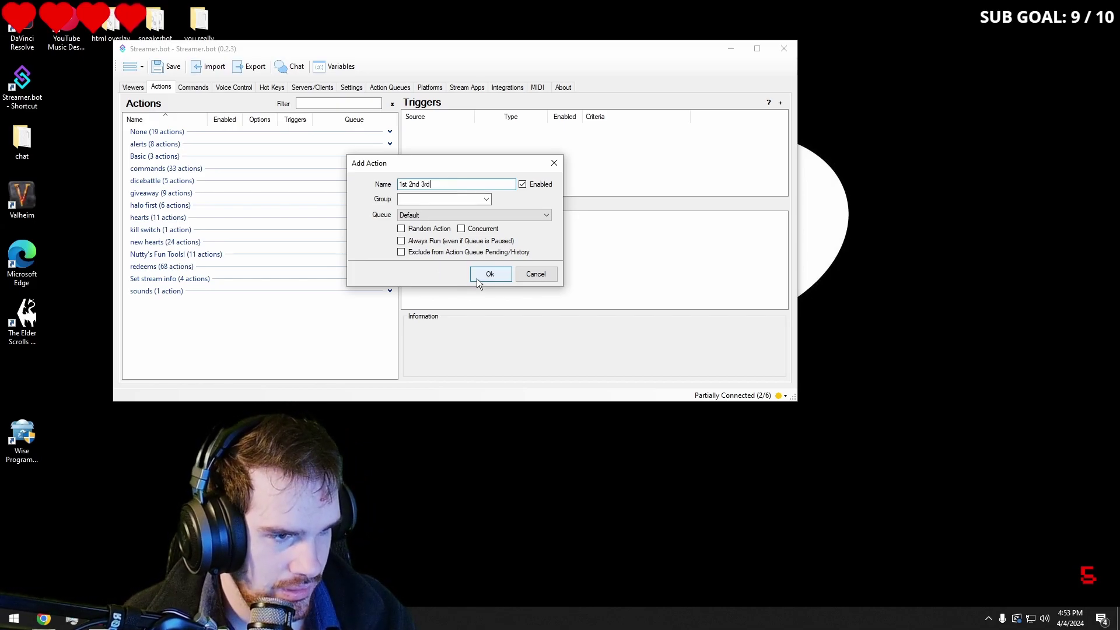
pyautogui.click(443, 199)
pyautogui.write('1')
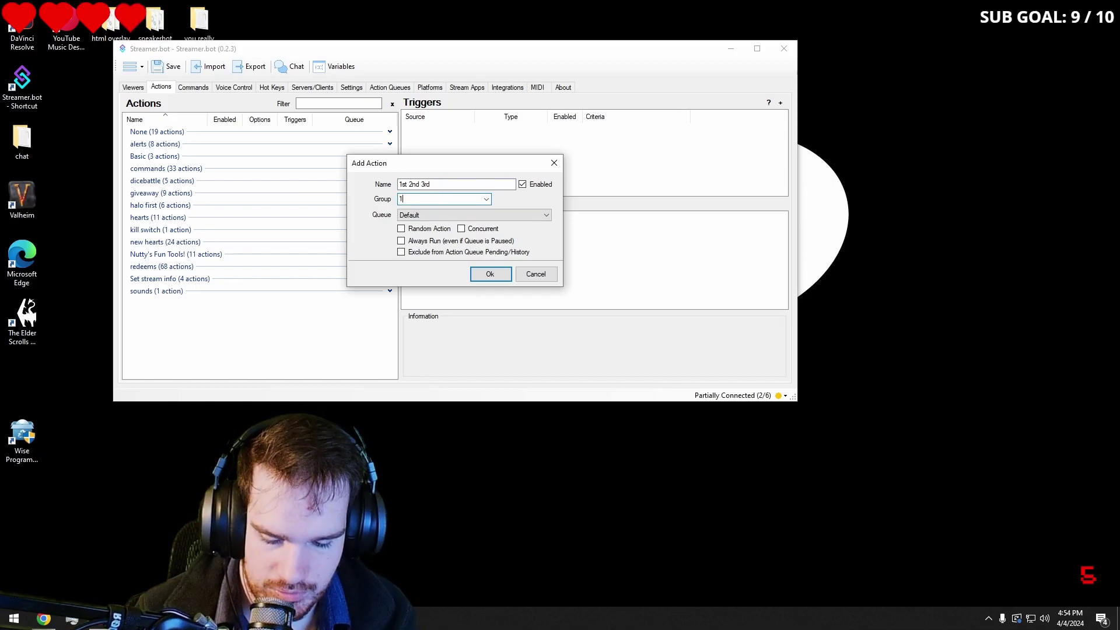
pyautogui.write('23')
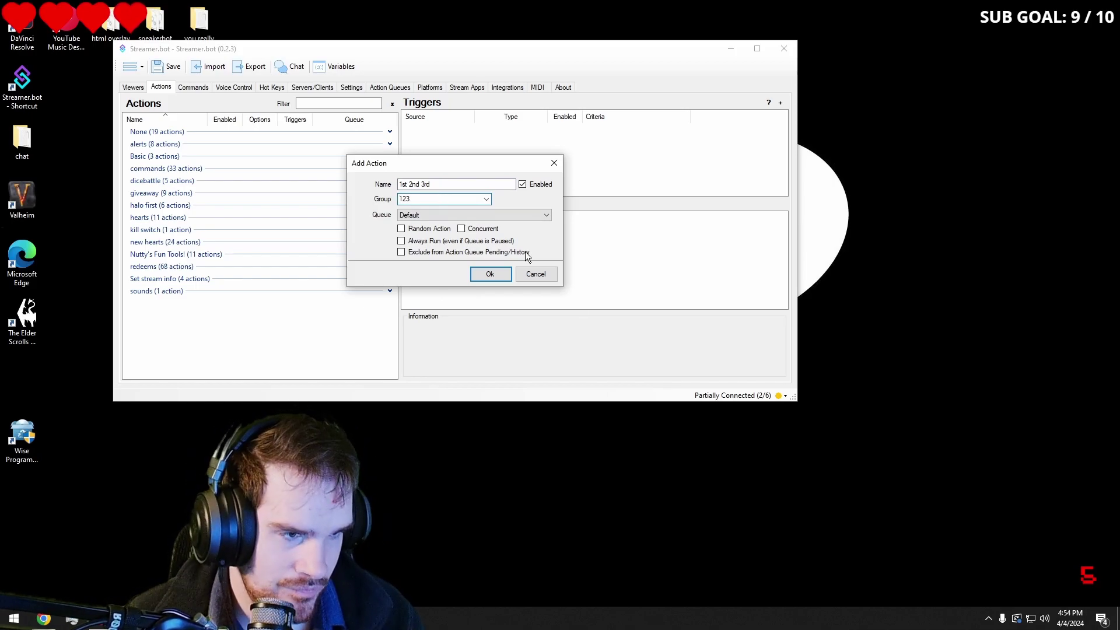
pyautogui.click(490, 274)
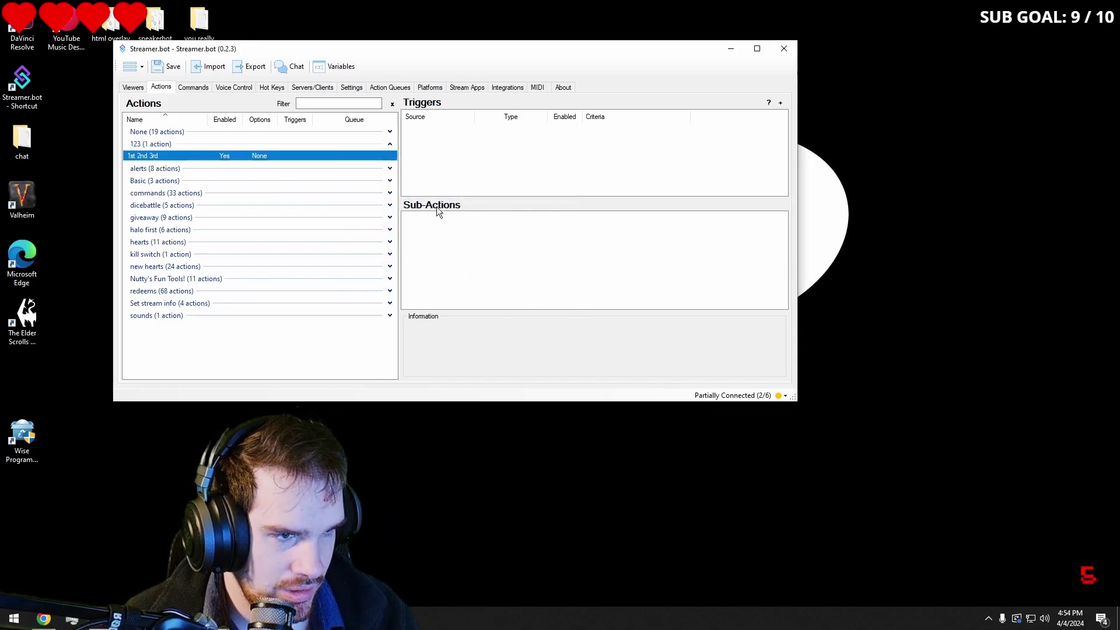
# Add a Twitch Reward Redemption trigger to the action, creating a new channel reward titled "1st" for it
pyautogui.rightClick(489, 159)
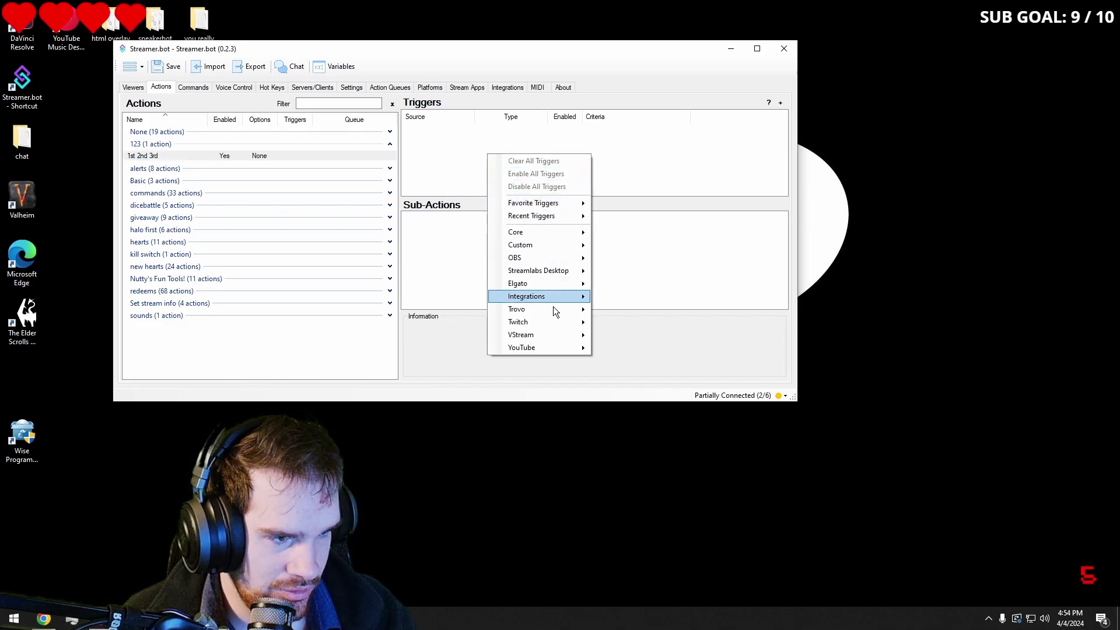
pyautogui.moveTo(554, 321)
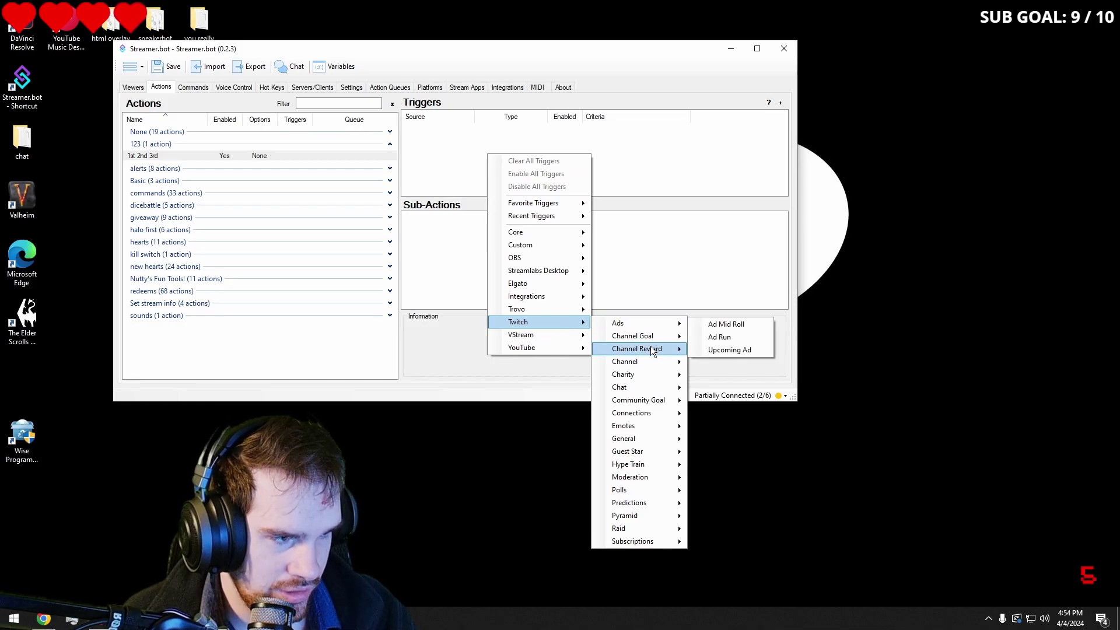
pyautogui.moveTo(651, 350)
pyautogui.click(737, 352)
pyautogui.click(420, 239)
pyautogui.click(394, 133)
pyautogui.write('1st')
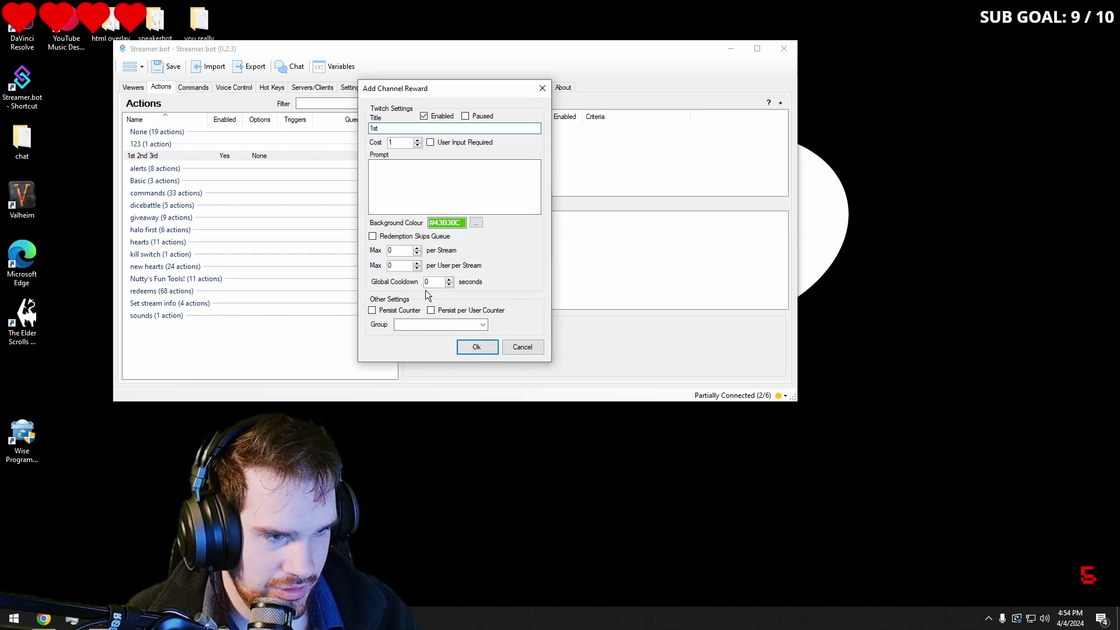
pyautogui.click(467, 352)
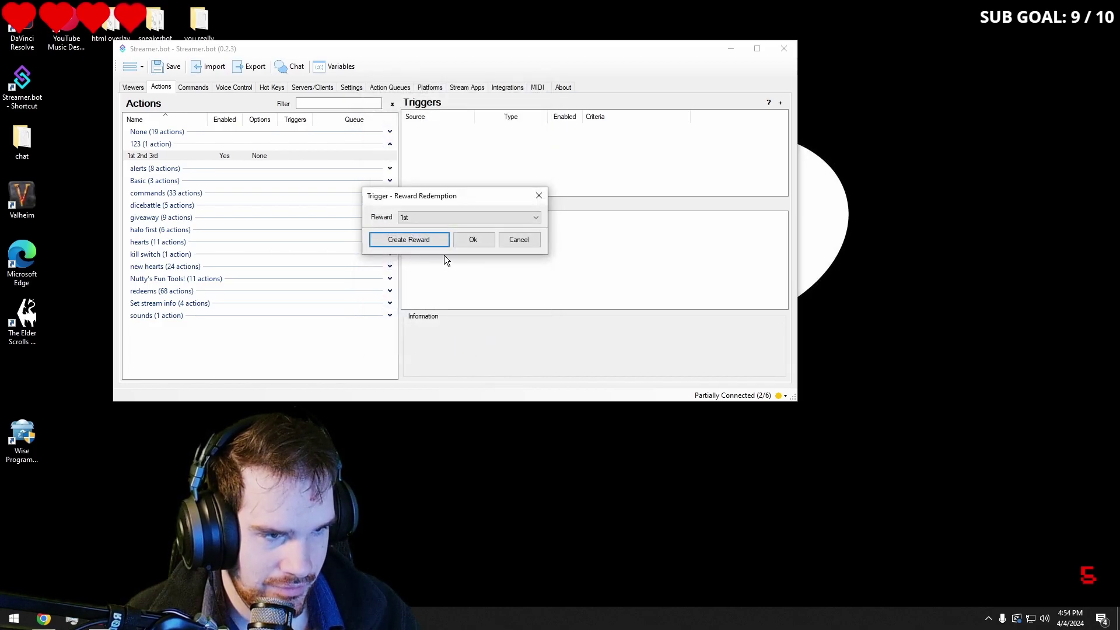
pyautogui.click(473, 237)
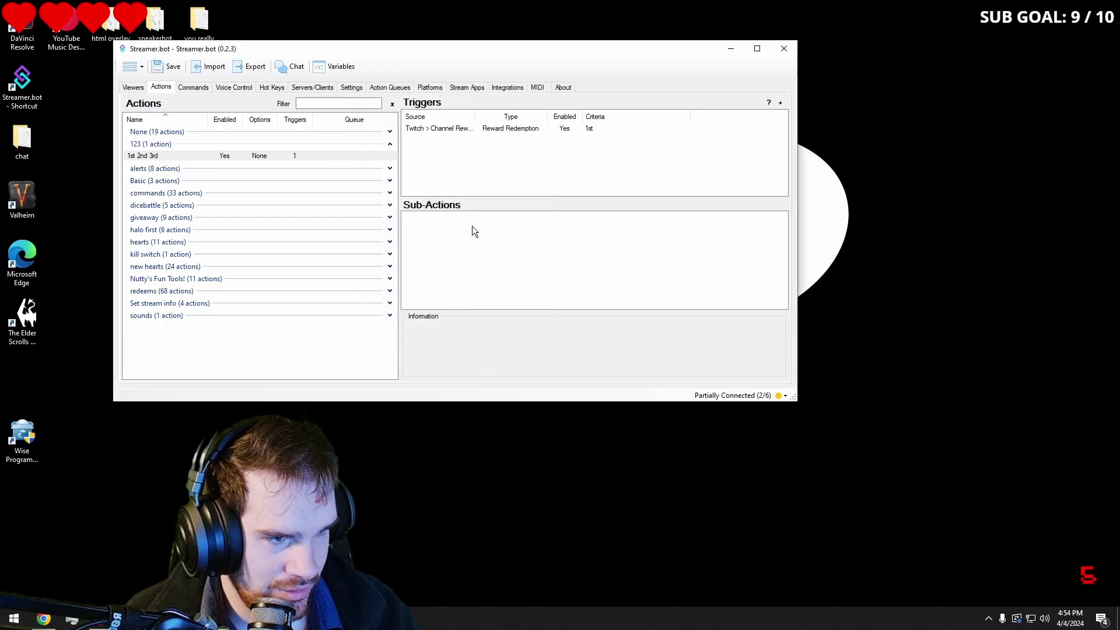
# Add a Twitch Get User Info for Target sub-action with the source type set to User
pyautogui.rightClick(473, 228)
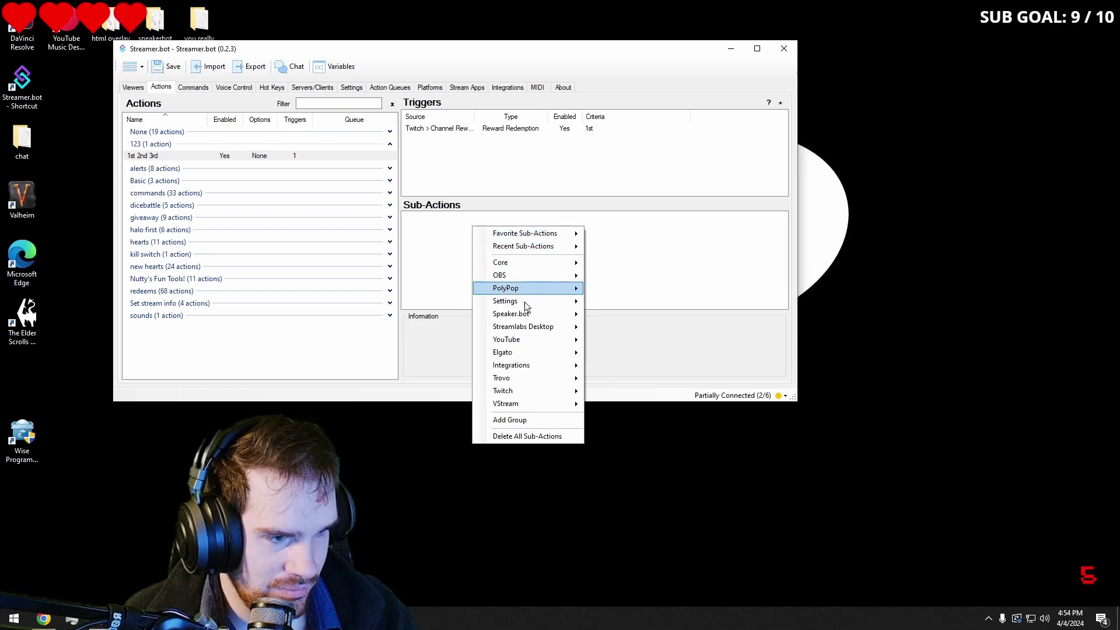
pyautogui.moveTo(530, 392)
pyautogui.moveTo(631, 575)
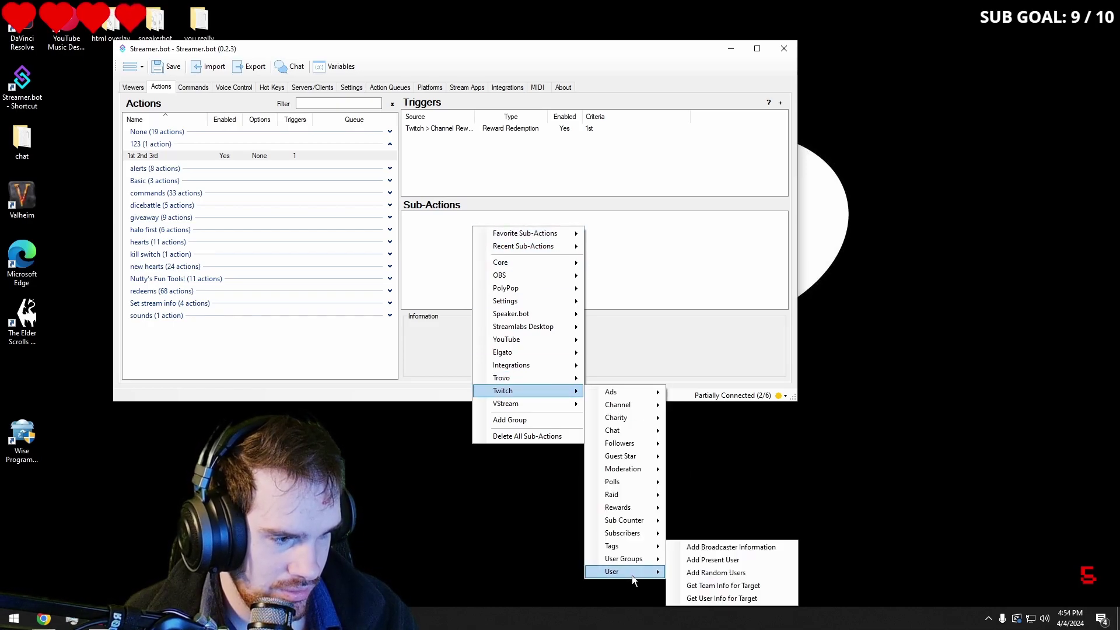
pyautogui.click(702, 596)
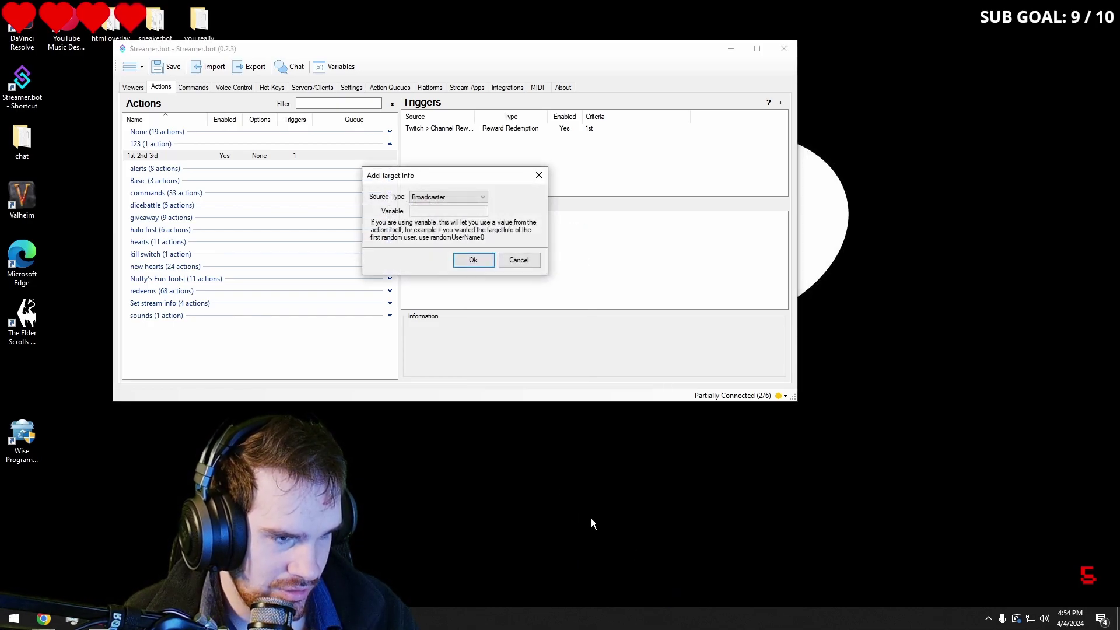
pyautogui.click(441, 197)
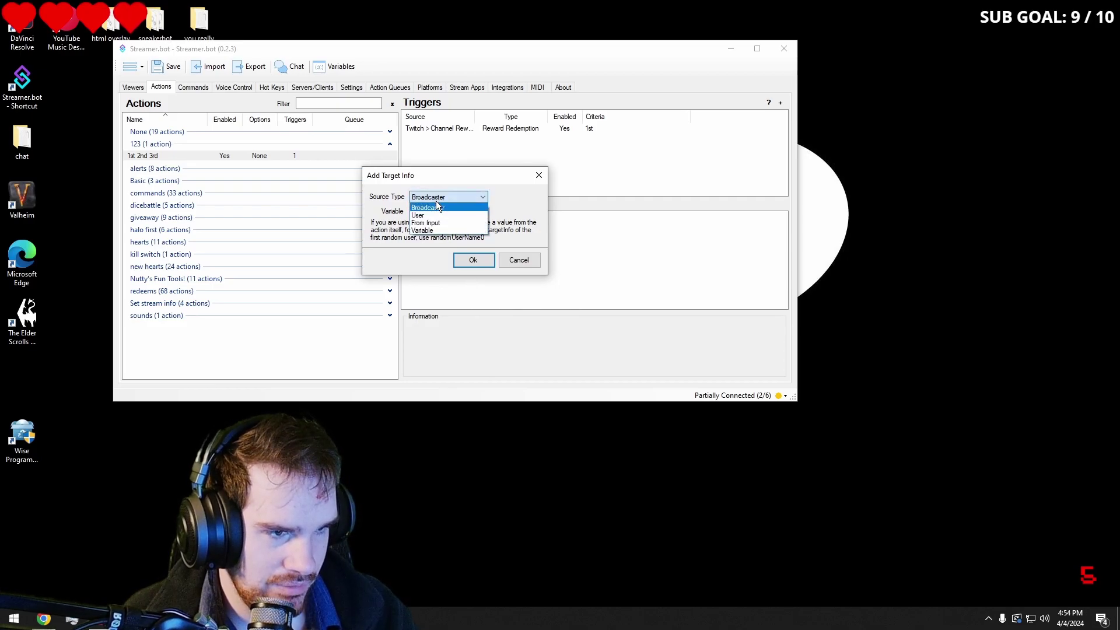
pyautogui.click(431, 215)
pyautogui.click(473, 260)
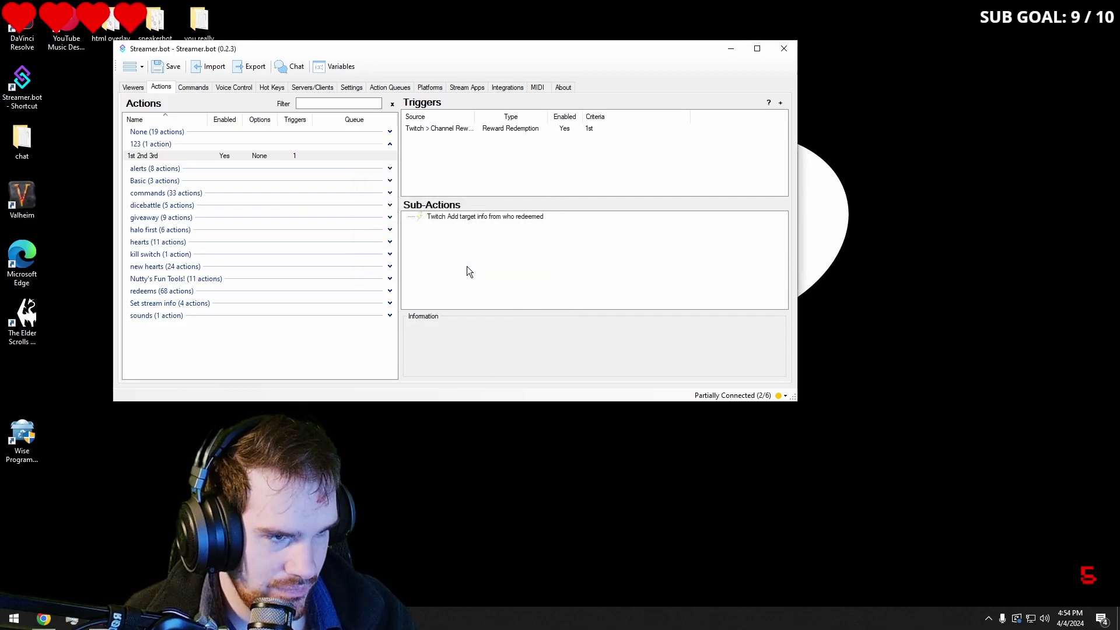
# Start a Global (Get) sub-action and enter "1st_Count" as the variable name
pyautogui.rightClick(462, 240)
pyautogui.moveTo(495, 272)
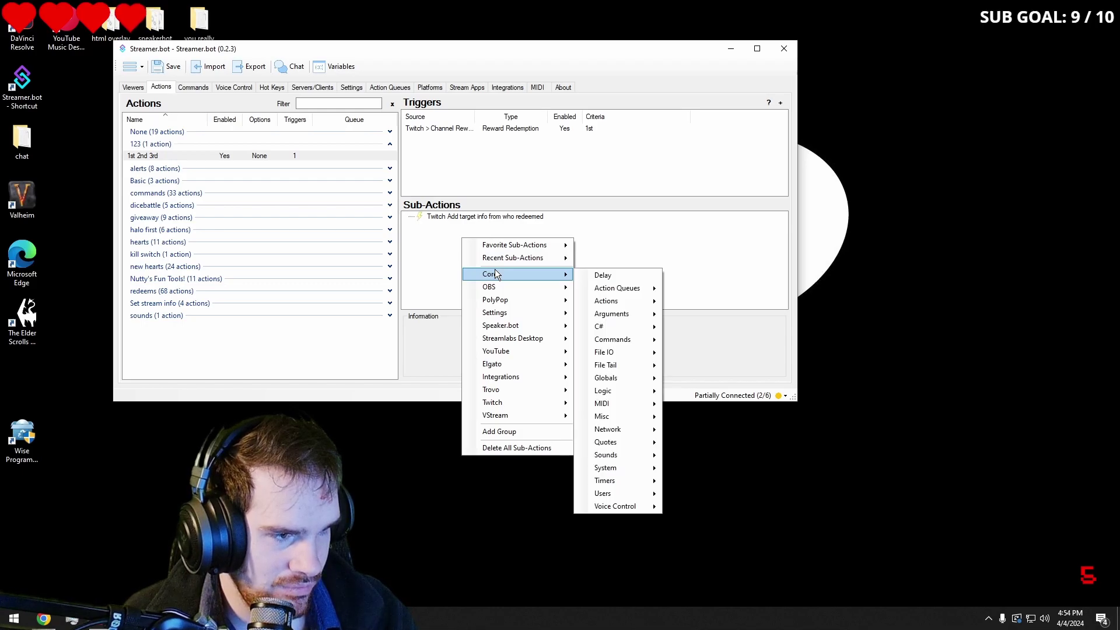
pyautogui.moveTo(617, 378)
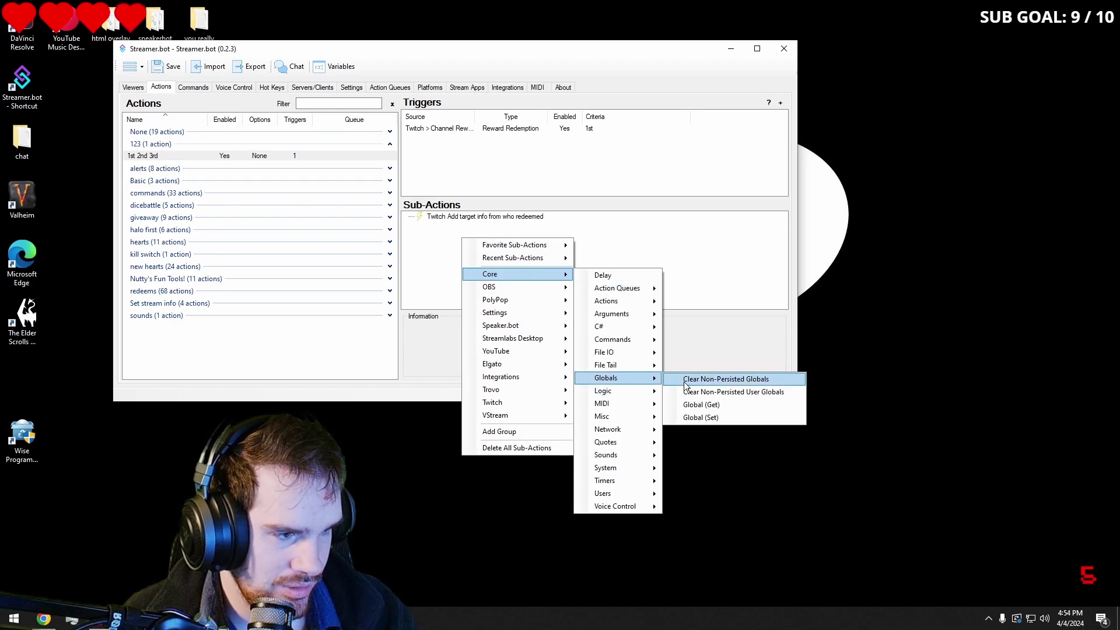
pyautogui.click(708, 405)
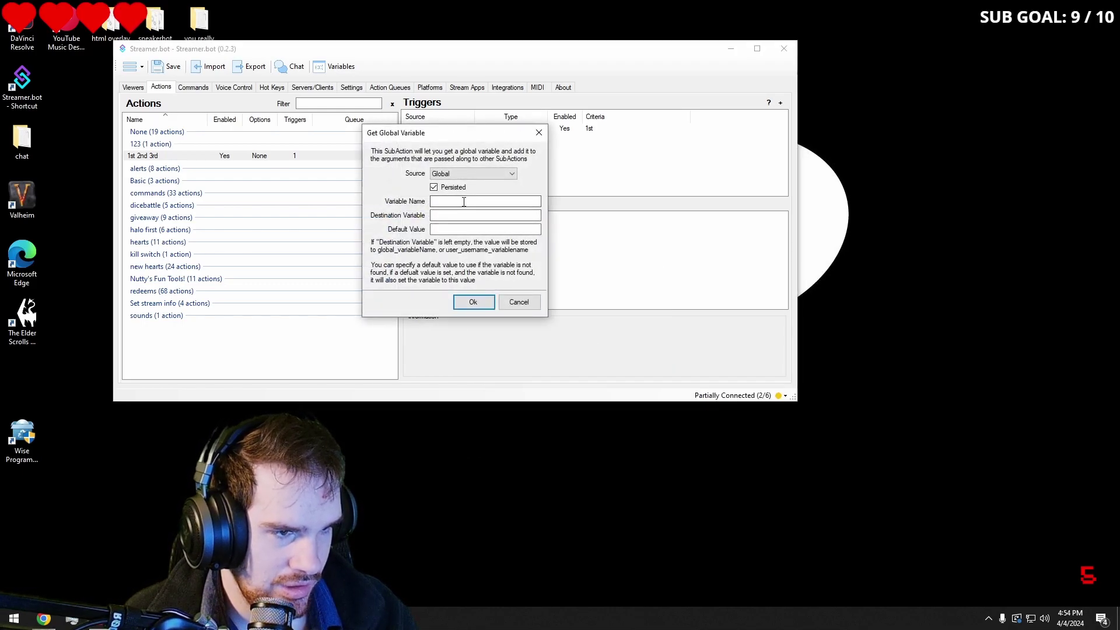
pyautogui.write('1st')
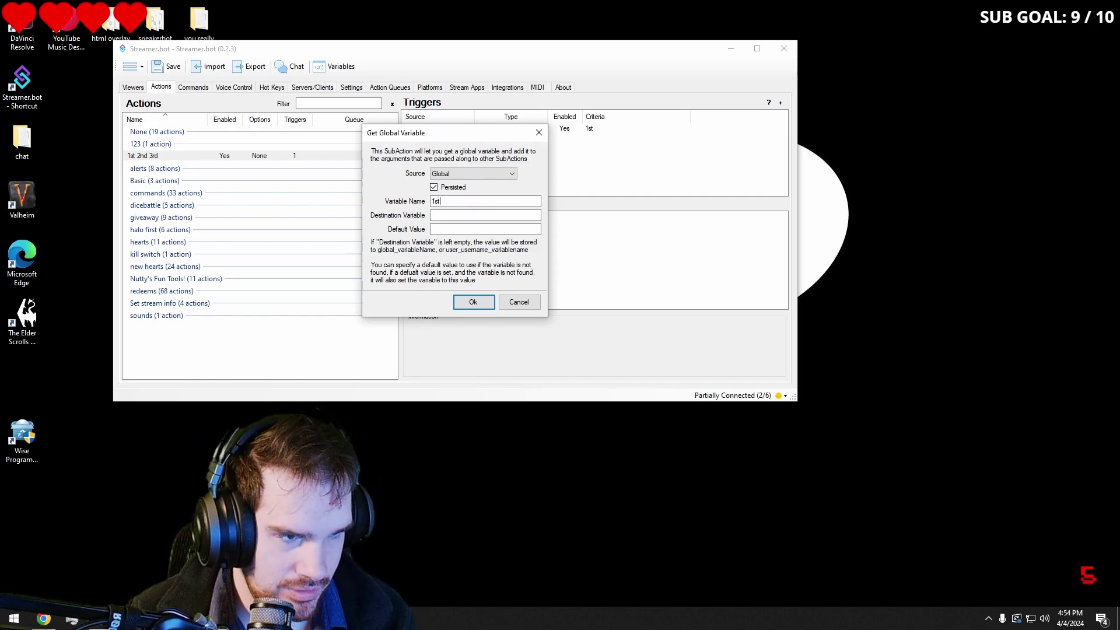
pyautogui.write('_Coun')
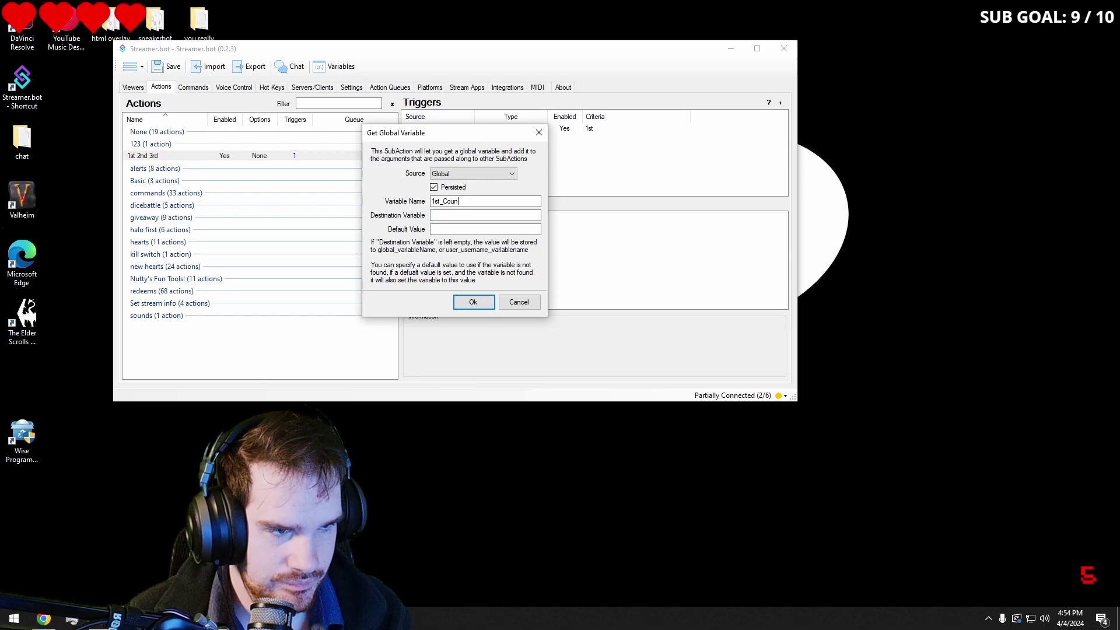
# Copy the variable name "1st_Count" into the destination variable and add the Get Global sub-action
pyautogui.doubleClick(432, 201)
pyautogui.rightClick(433, 202)
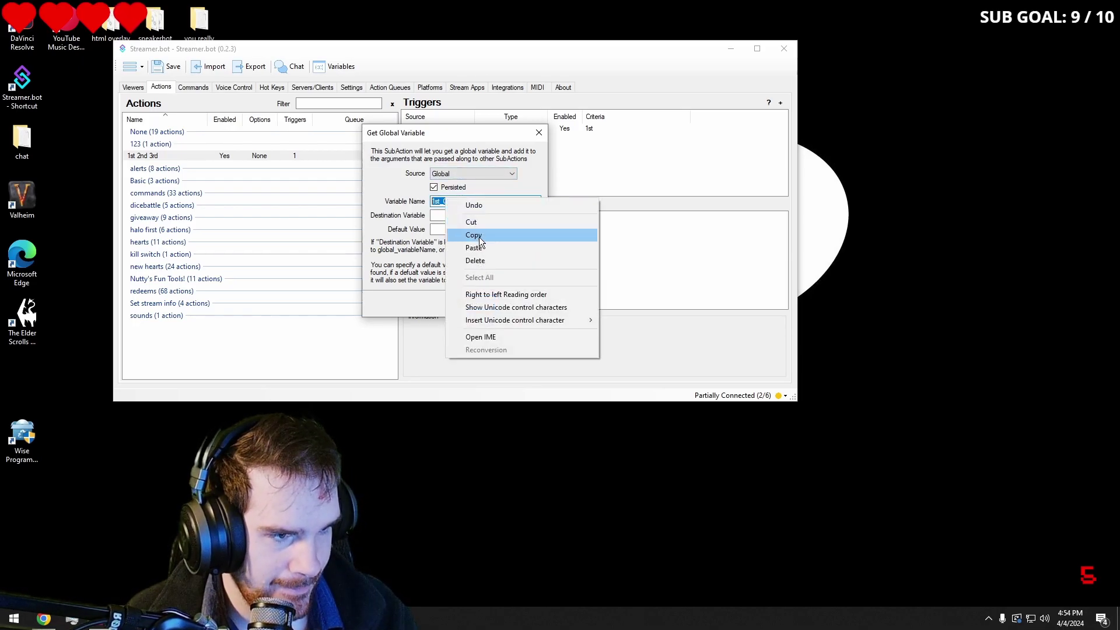
pyautogui.click(478, 237)
pyautogui.click(464, 215)
pyautogui.rightClick(461, 214)
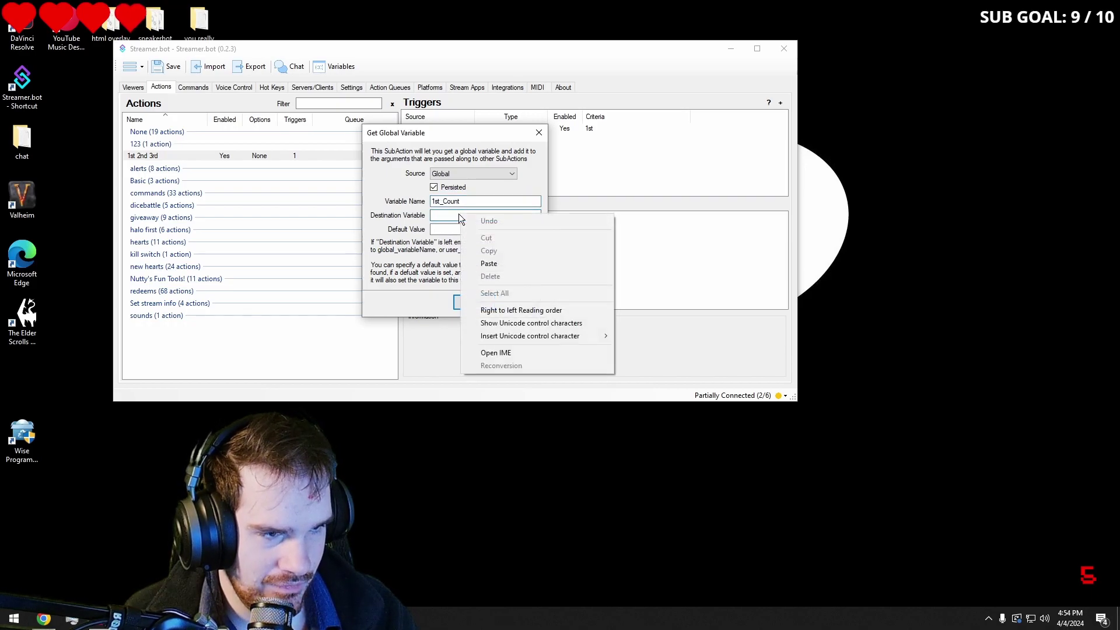
pyautogui.click(489, 263)
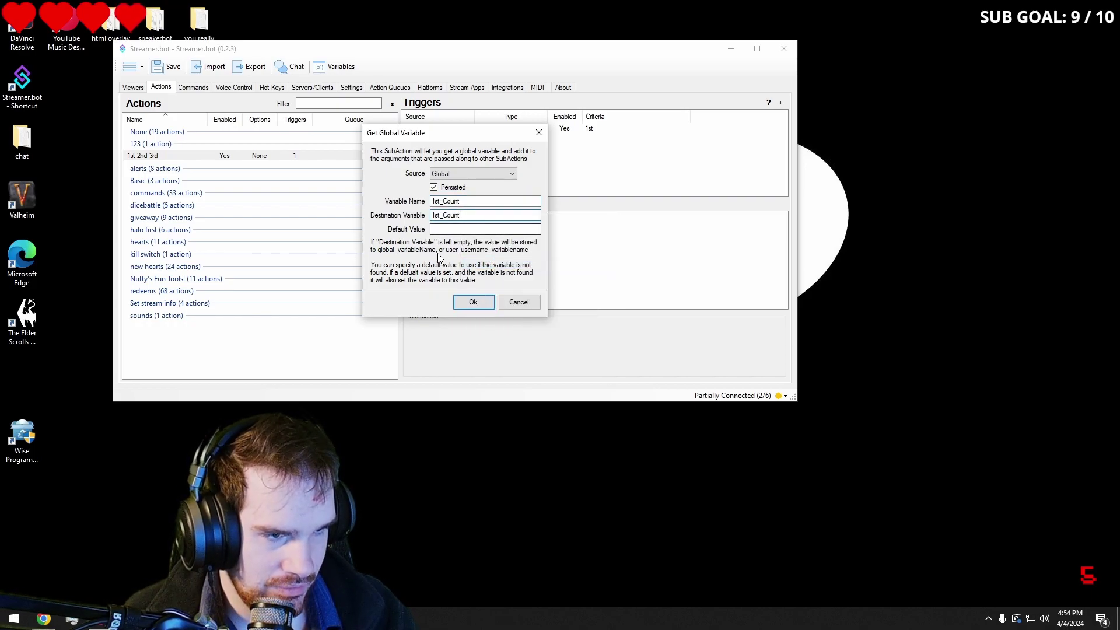
pyautogui.click(470, 302)
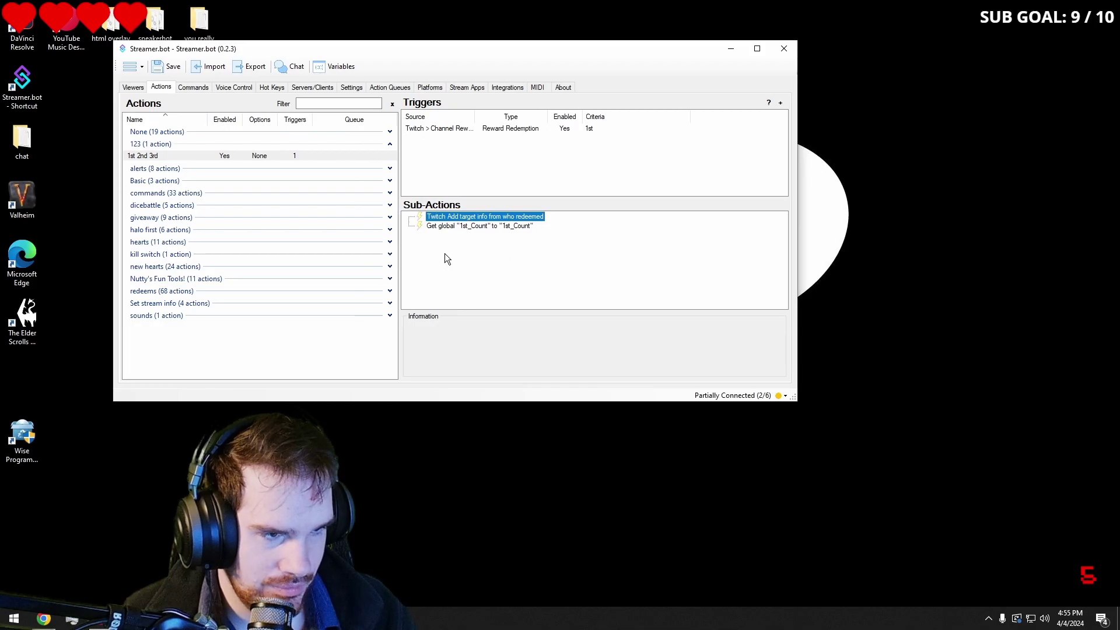
# Add a Global (Set) sub-action that increments the persisted global variable "1st_Count" by 1
pyautogui.rightClick(461, 241)
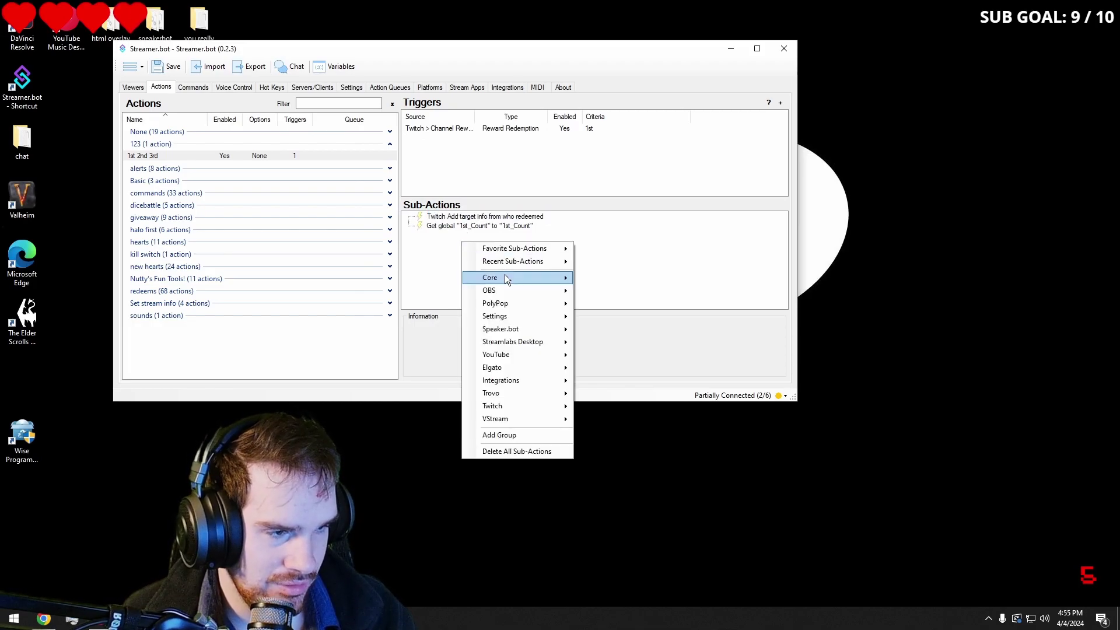
pyautogui.moveTo(505, 277)
pyautogui.moveTo(607, 466)
pyautogui.moveTo(618, 384)
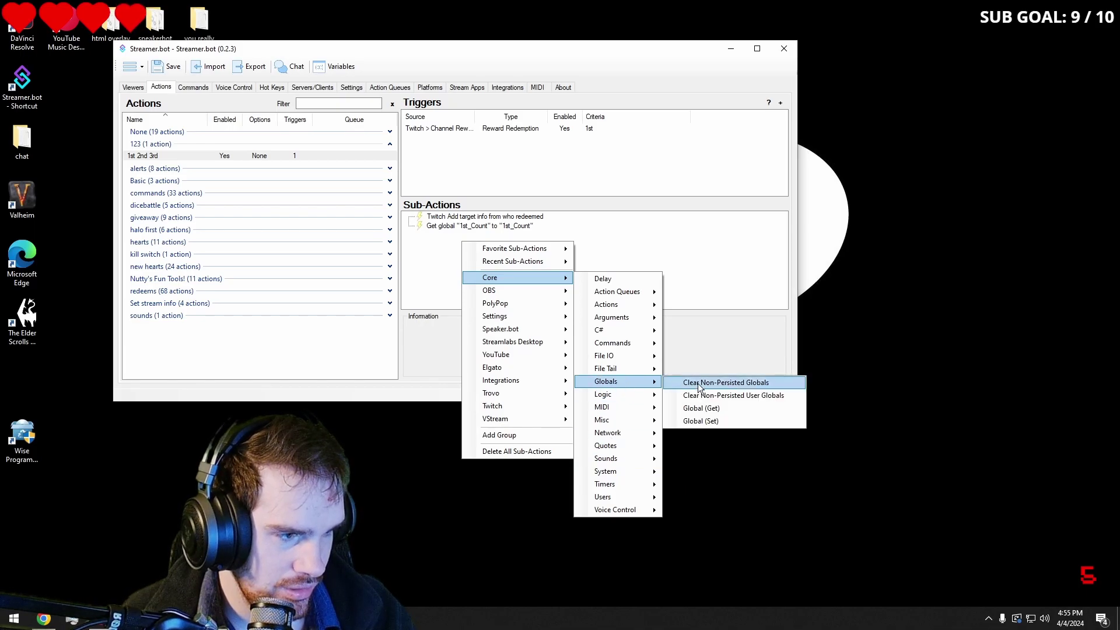
pyautogui.click(709, 423)
pyautogui.click(407, 241)
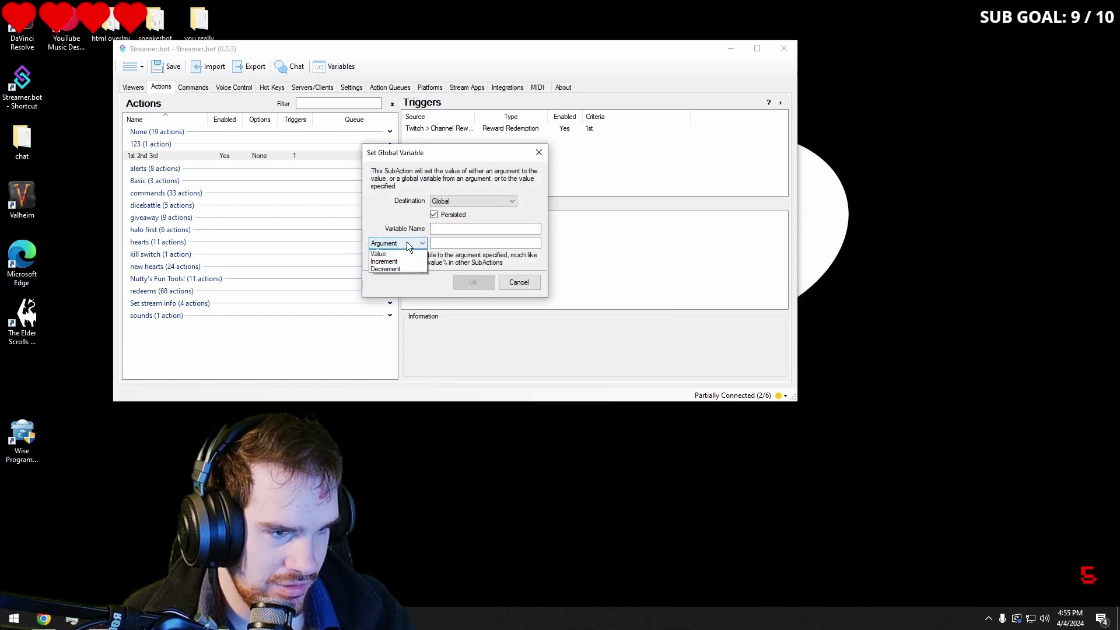
pyautogui.click(394, 268)
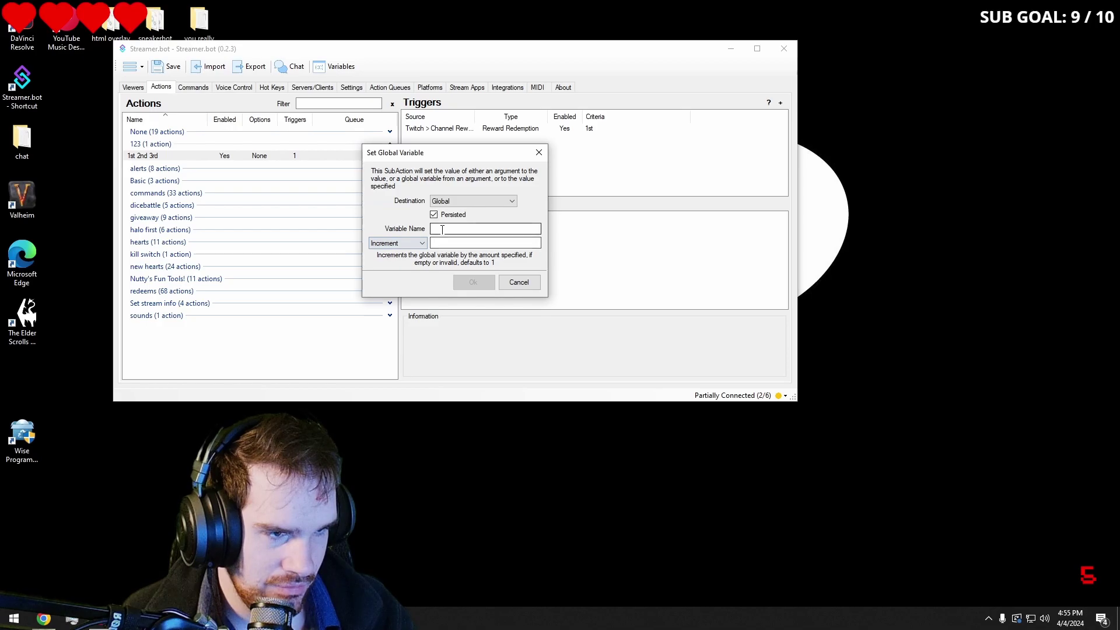
pyautogui.rightClick(441, 229)
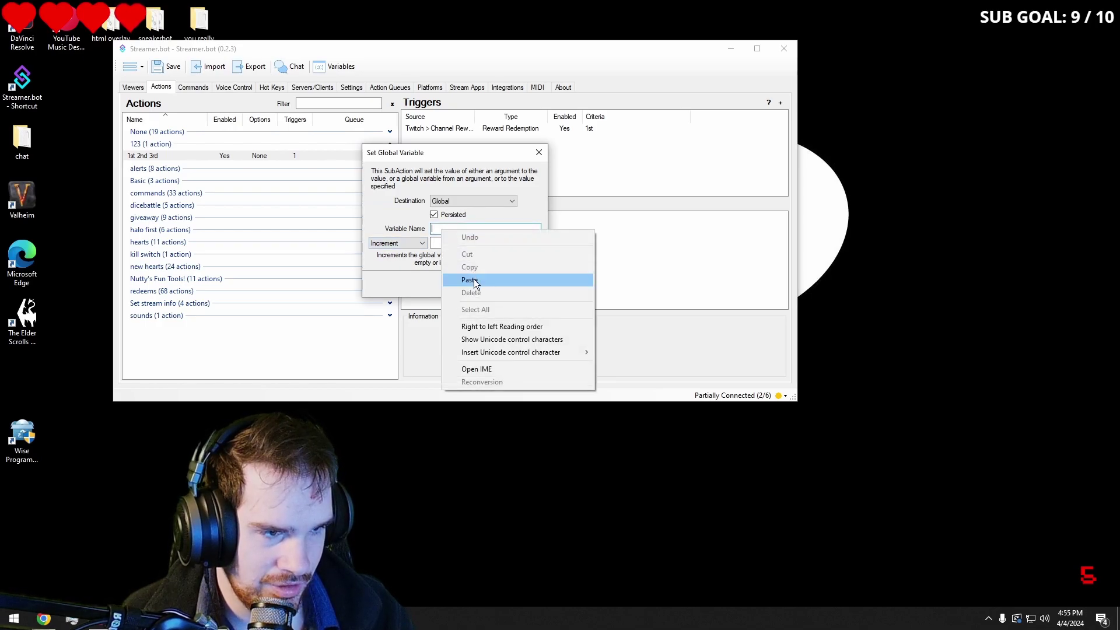
pyautogui.click(470, 280)
pyautogui.click(456, 244)
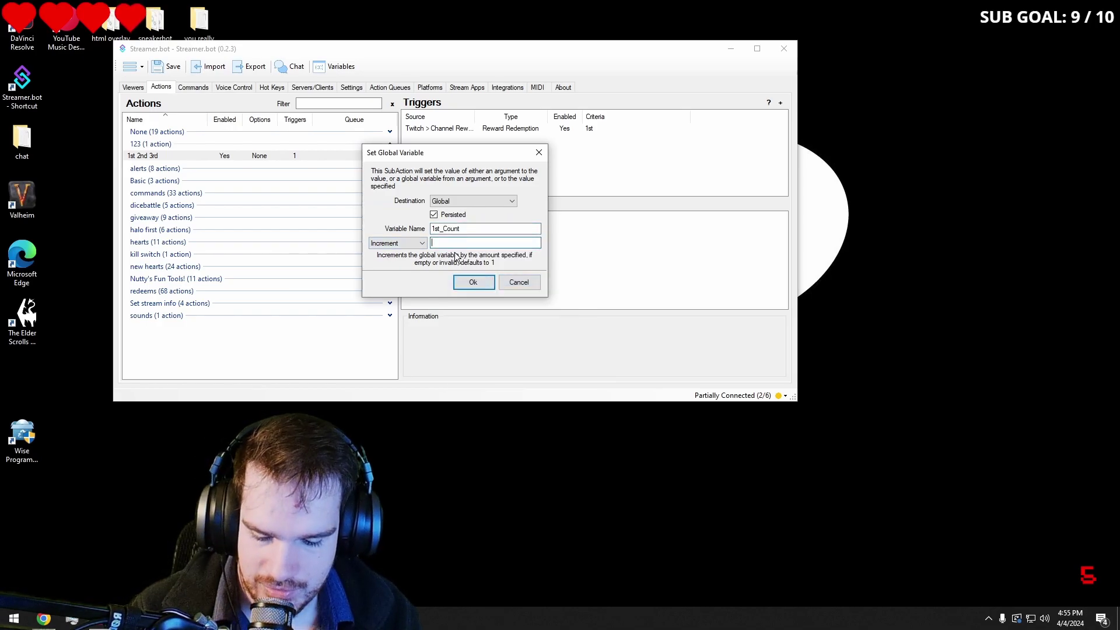
pyautogui.click(470, 281)
# Duplicate the Get global "1st_Count" sub-action
pyautogui.click(466, 228)
pyautogui.rightClick(466, 229)
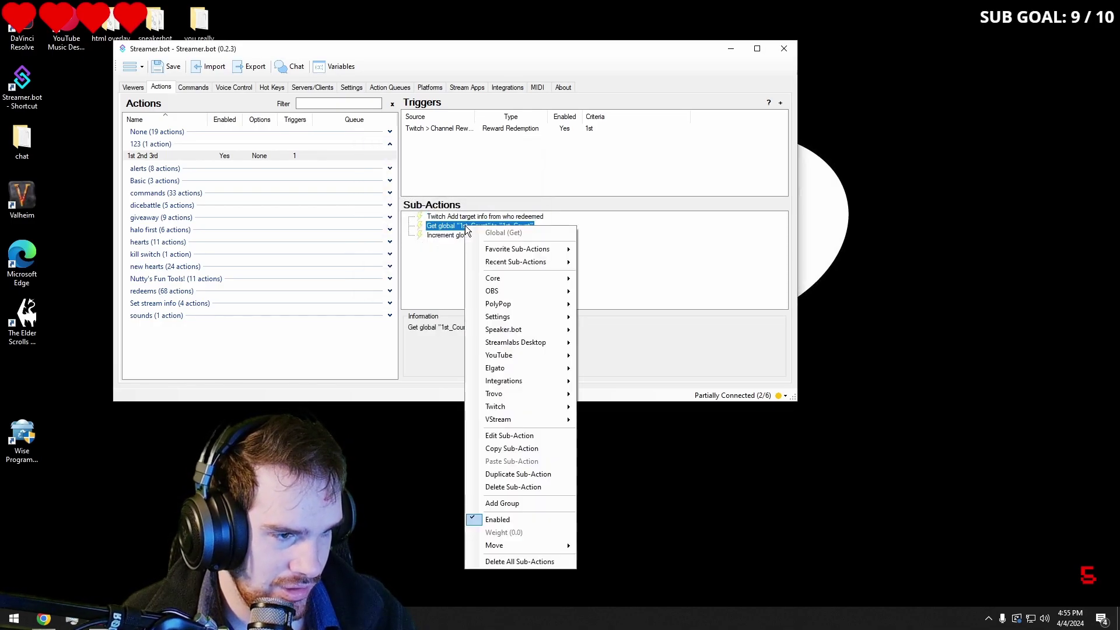
pyautogui.click(511, 474)
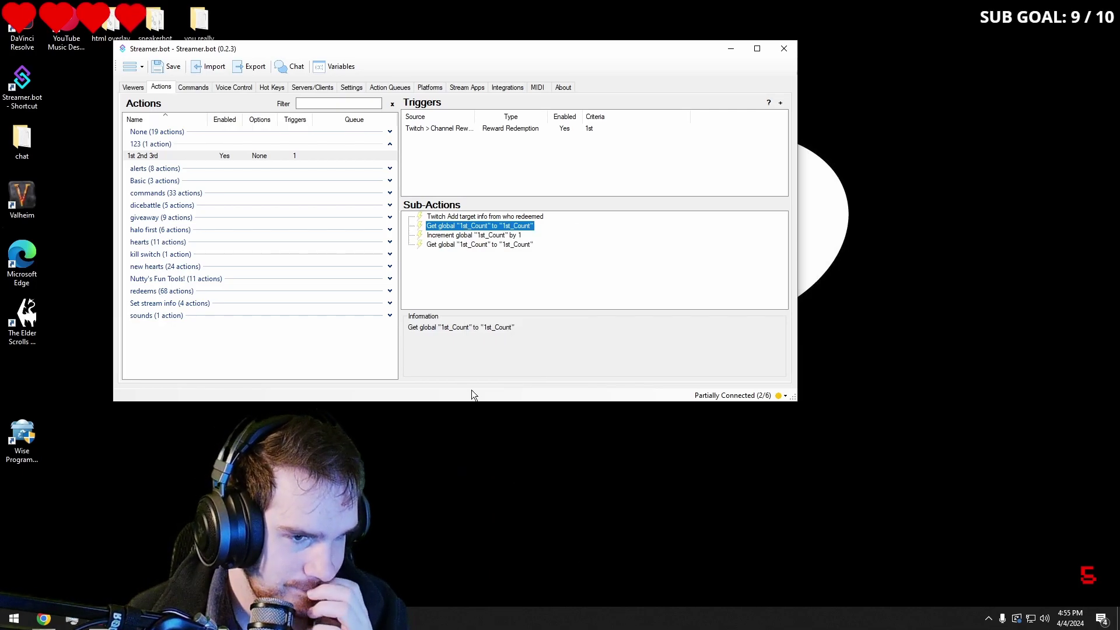
# Start a Twitch reward Update sub-action and choose the "1st" reward as its target
pyautogui.click(471, 270)
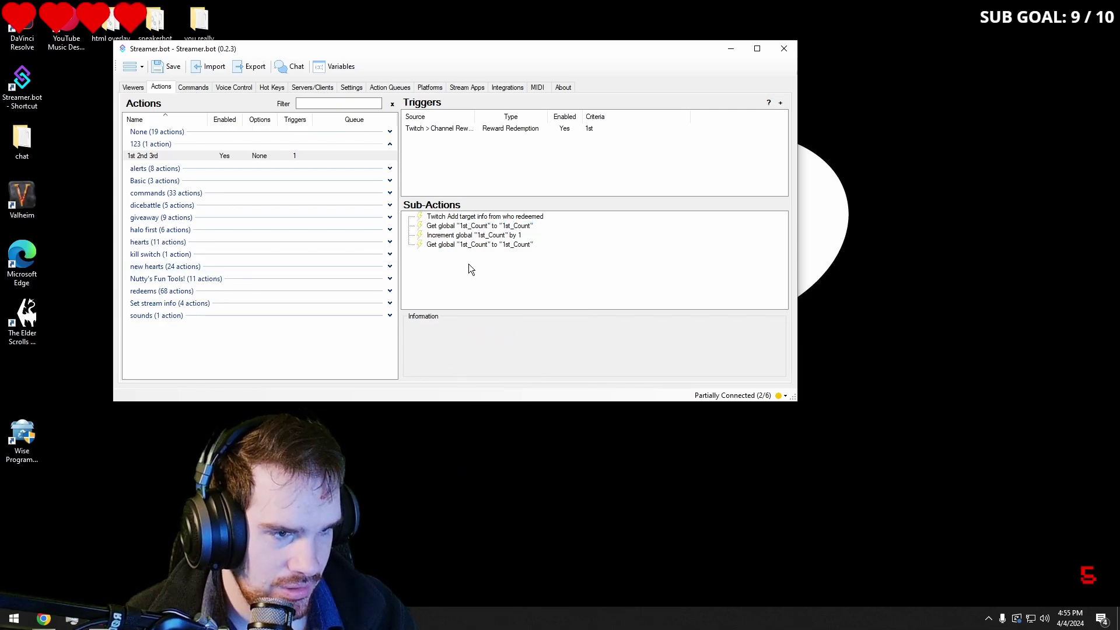
pyautogui.rightClick(471, 252)
pyautogui.moveTo(498, 261)
pyautogui.moveTo(517, 278)
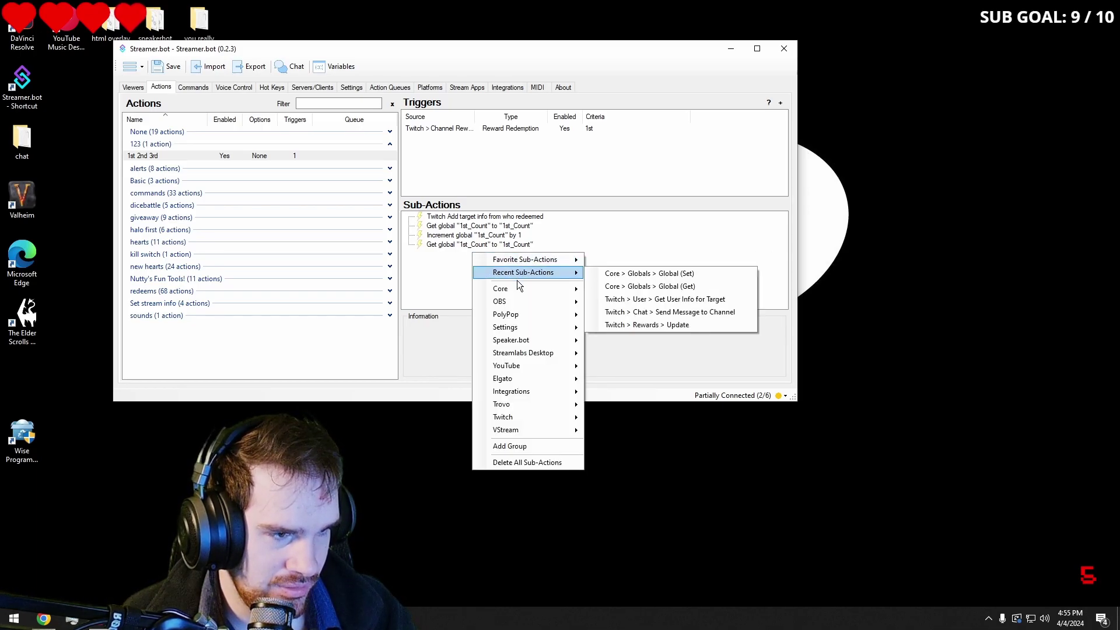
pyautogui.moveTo(531, 415)
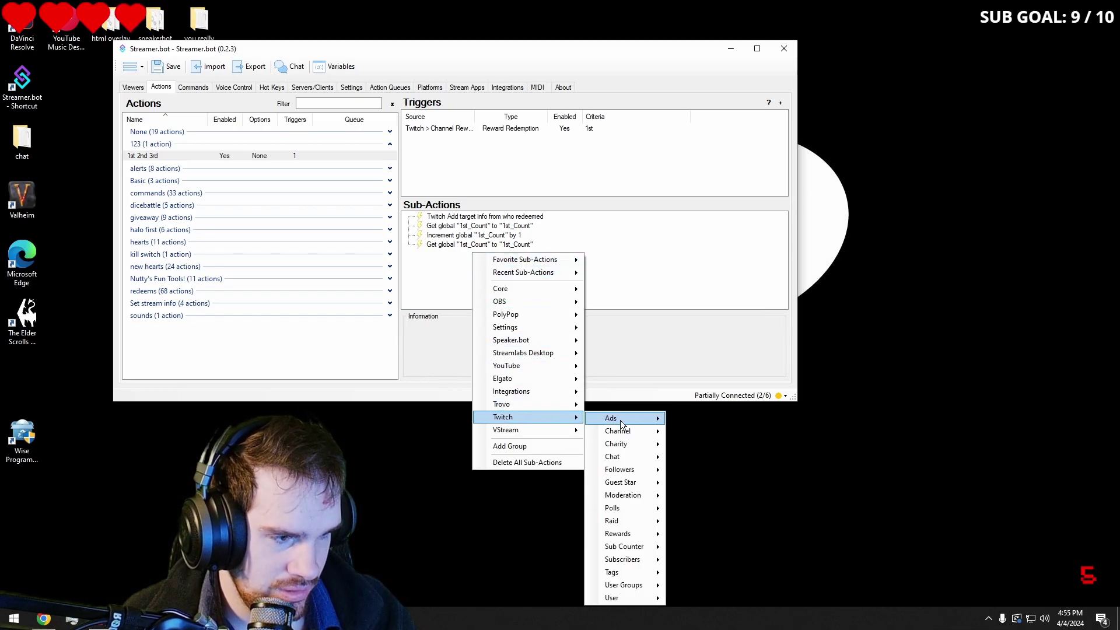
pyautogui.moveTo(629, 535)
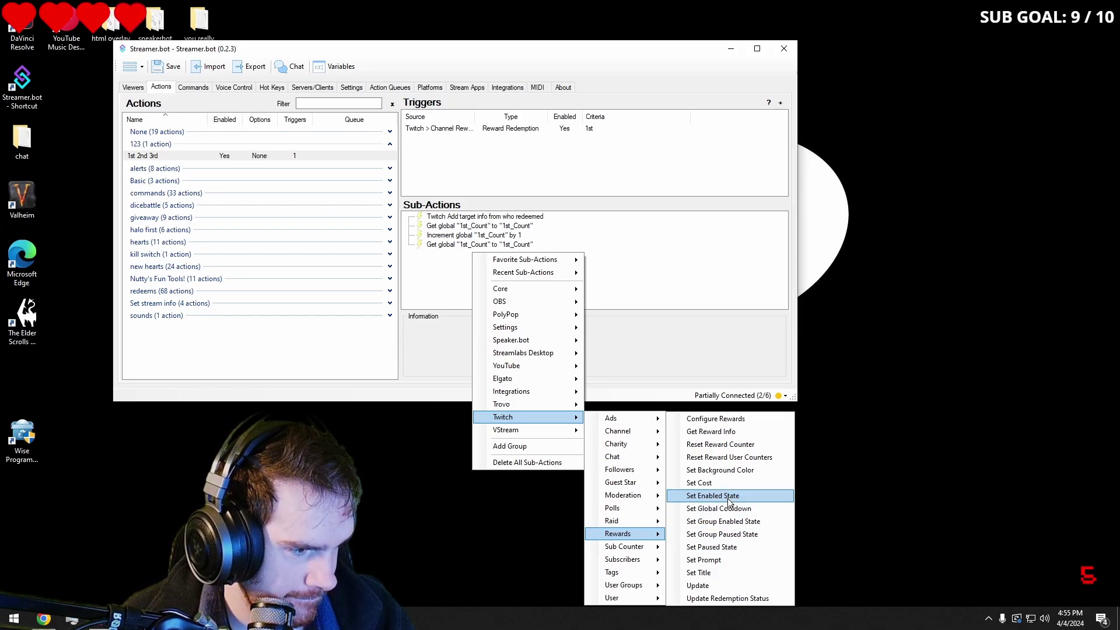
pyautogui.click(720, 586)
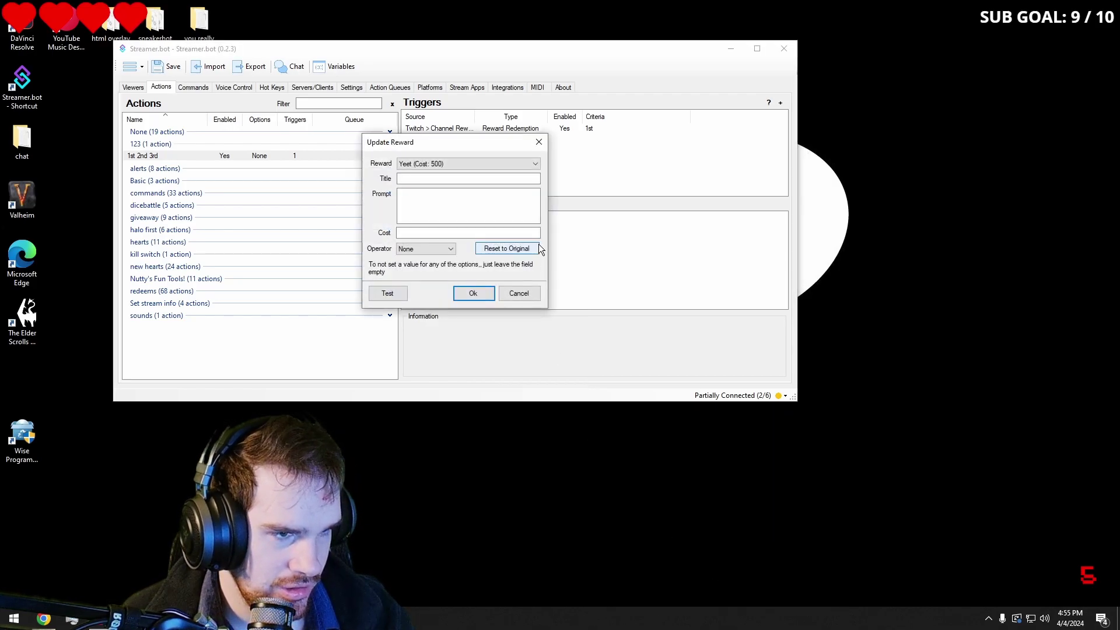
pyautogui.click(483, 167)
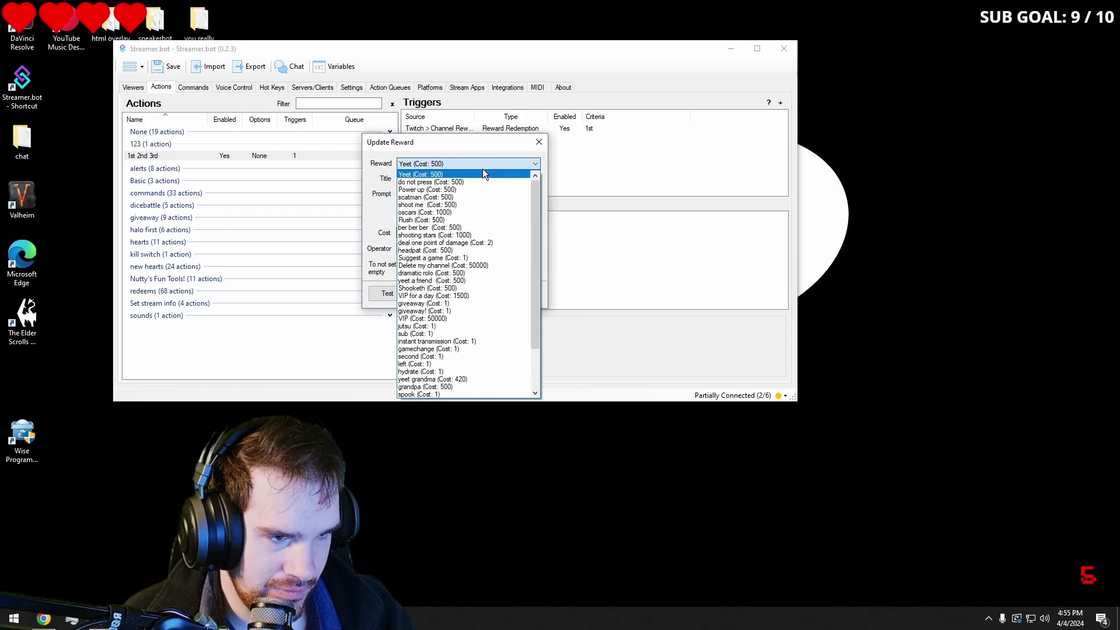
pyautogui.scroll(-3, 476, 233)
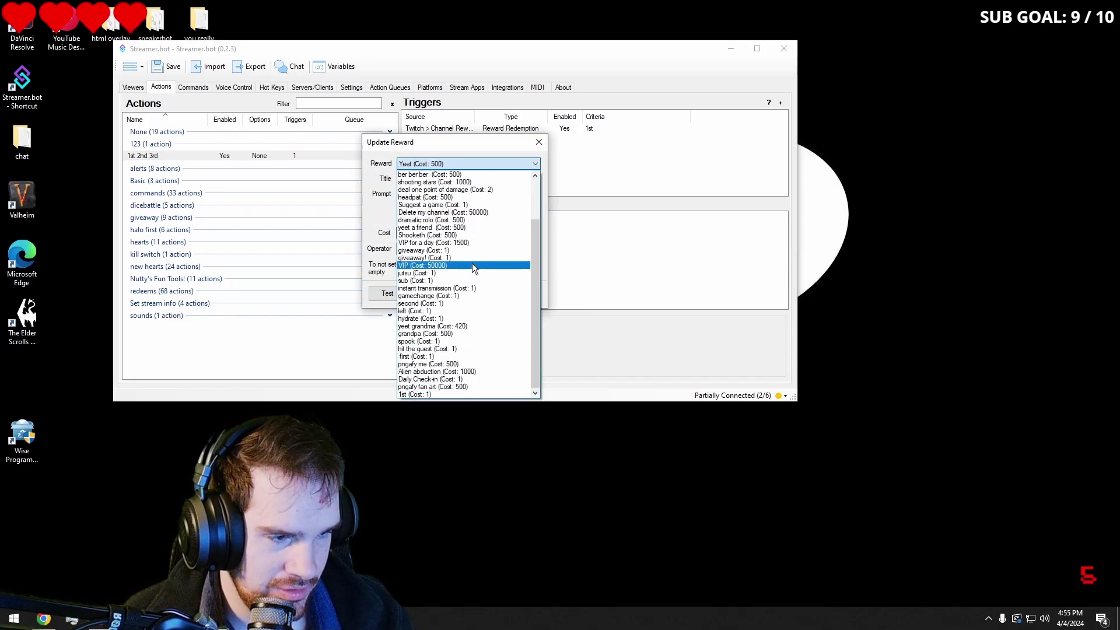
pyautogui.click(415, 395)
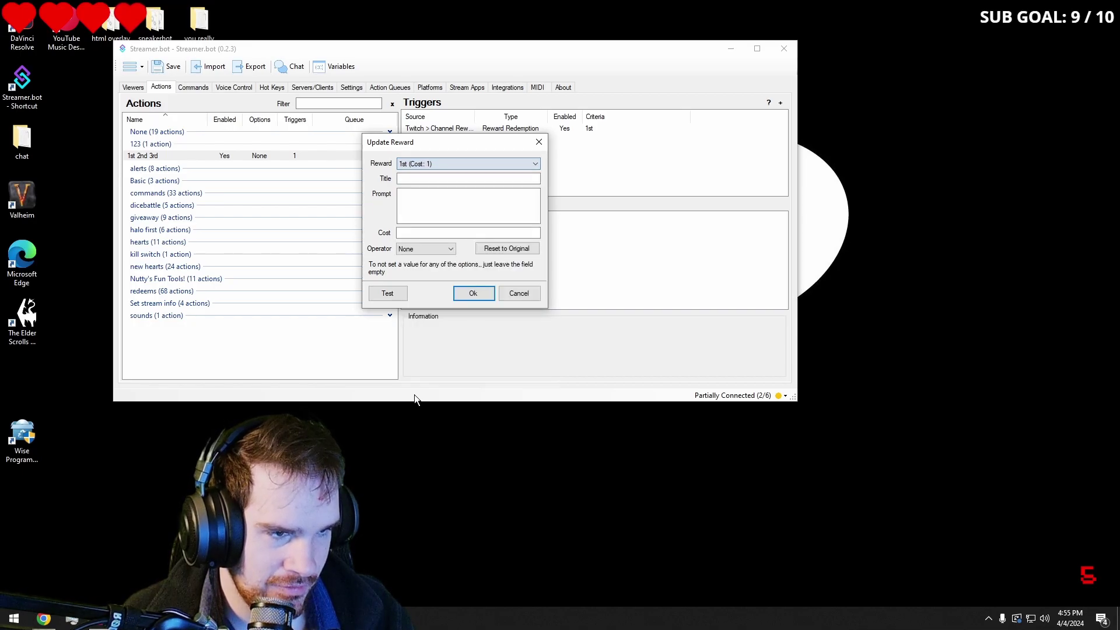
# Set the updated reward title to "2nd" and add the sub-action
pyautogui.click(447, 178)
pyautogui.write('2nd')
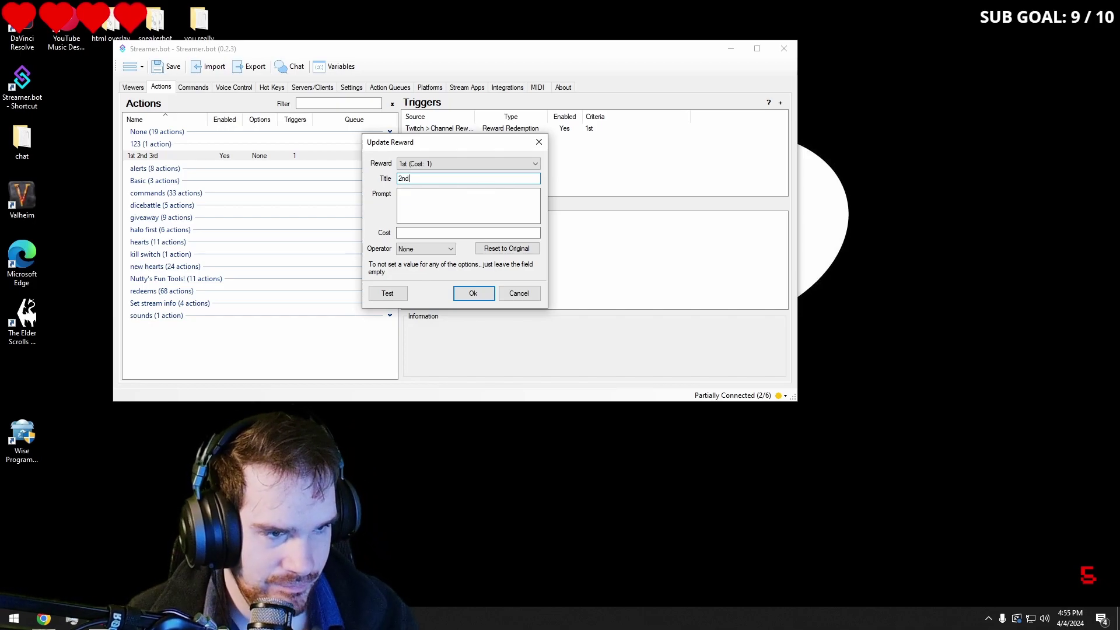
pyautogui.click(457, 292)
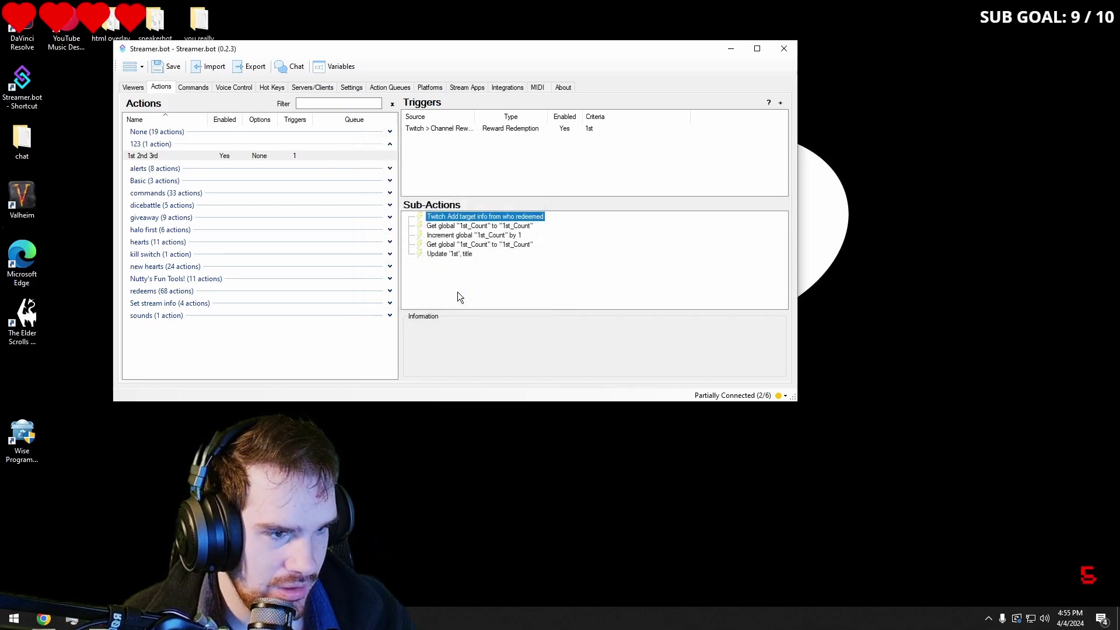
# Add a new action named "1st message" to the 123 group
pyautogui.rightClick(208, 154)
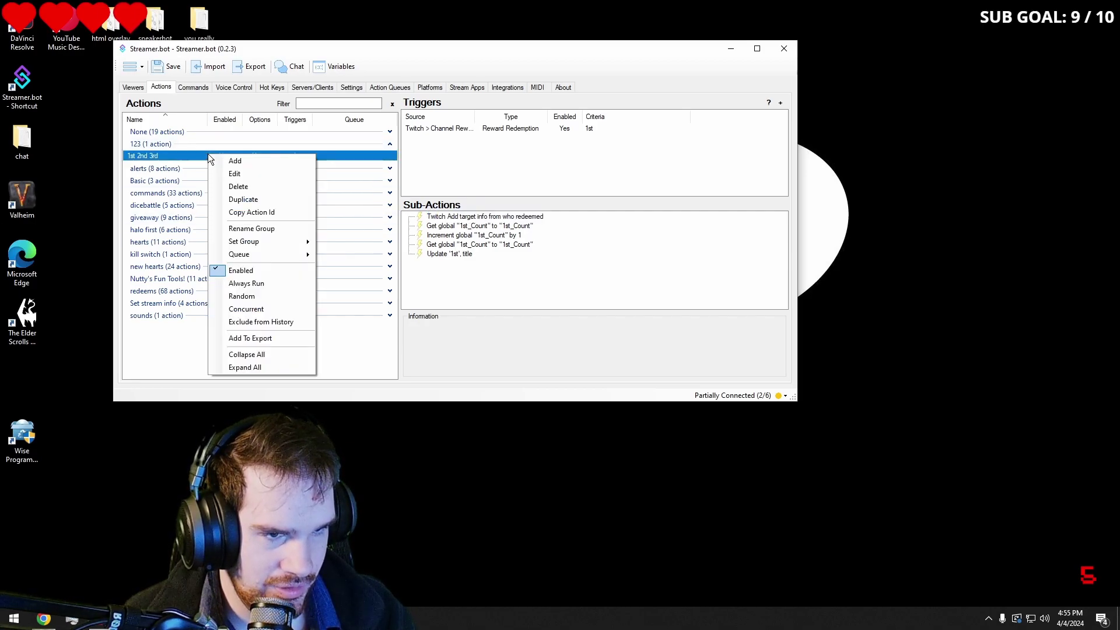
pyautogui.click(241, 163)
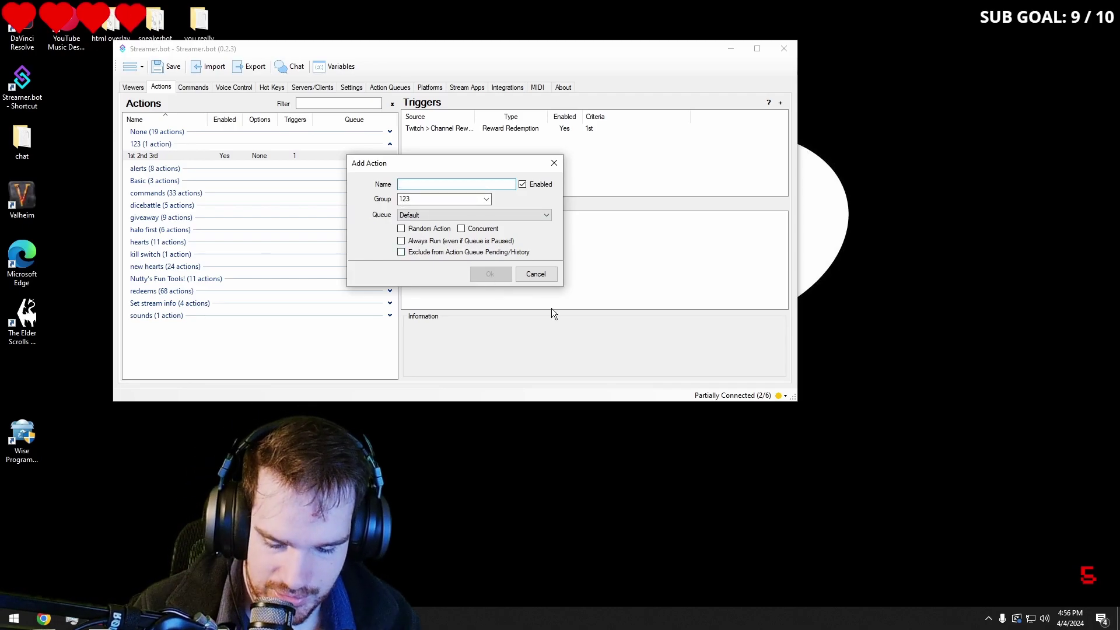
pyautogui.write('1st')
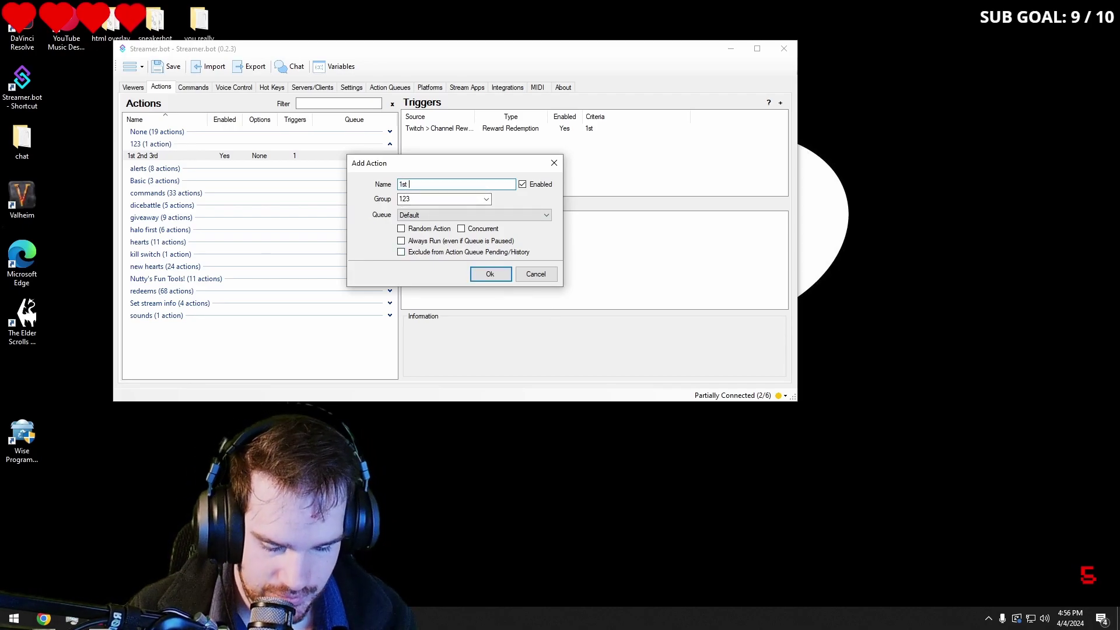
pyautogui.write(' message')
pyautogui.click(493, 272)
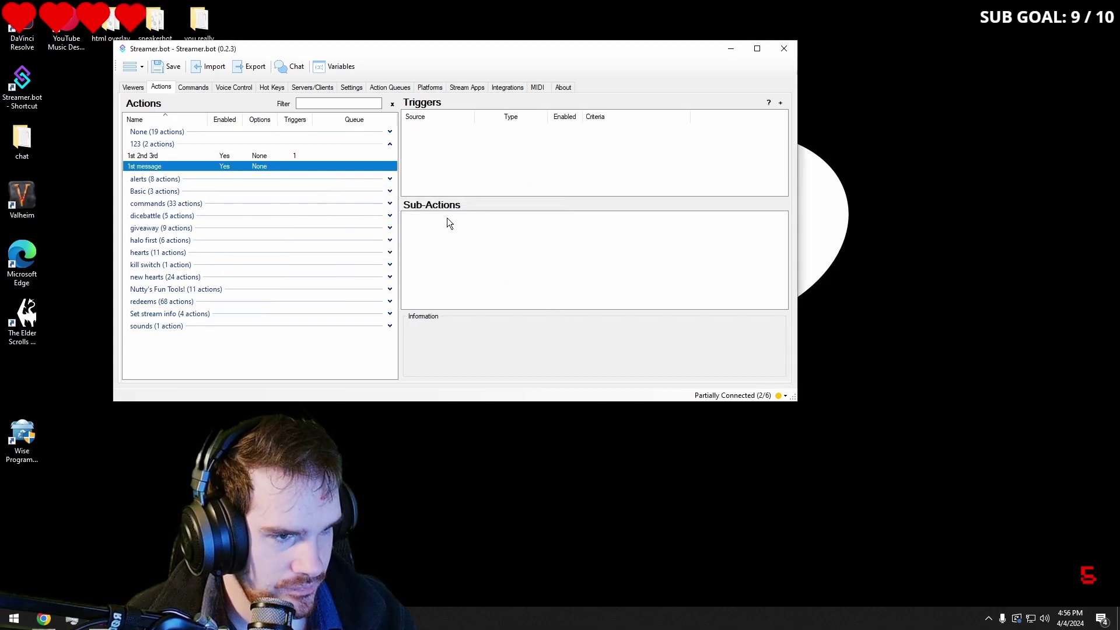
# Start a Twitch Send Message to Channel sub-action for "1st message" with the text "Grats On First! %User%"
pyautogui.rightClick(447, 221)
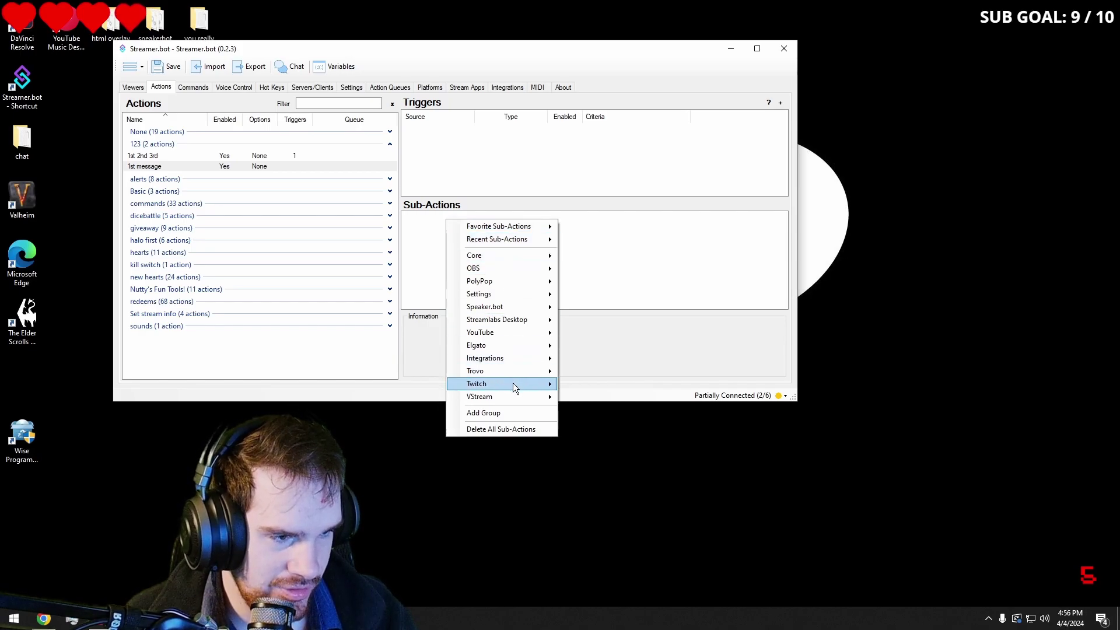
pyautogui.moveTo(513, 382)
pyautogui.moveTo(595, 427)
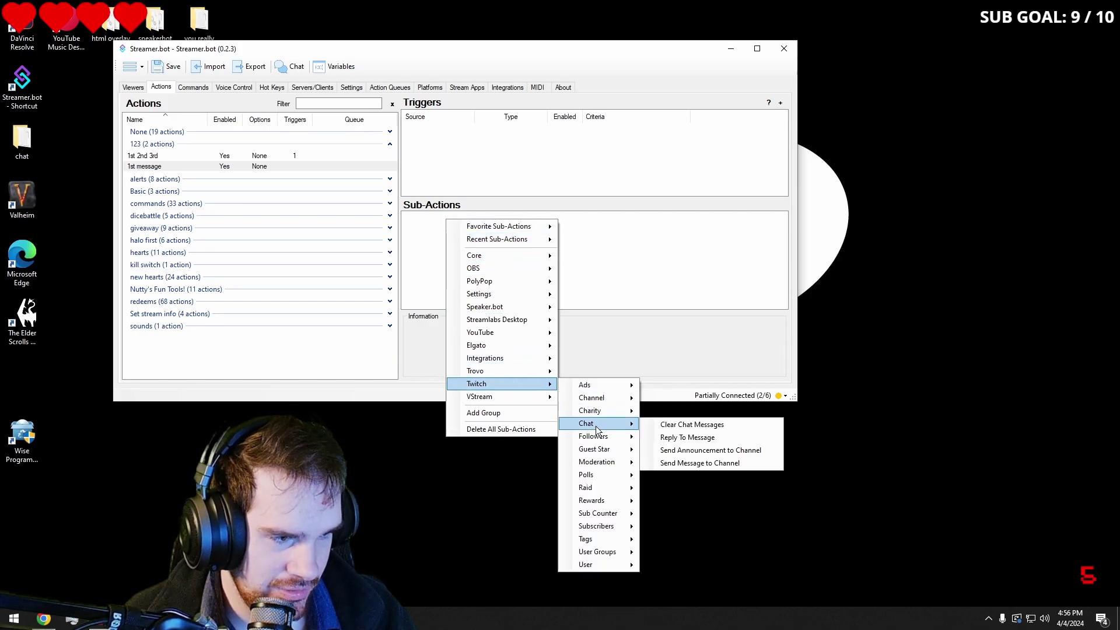
pyautogui.click(693, 463)
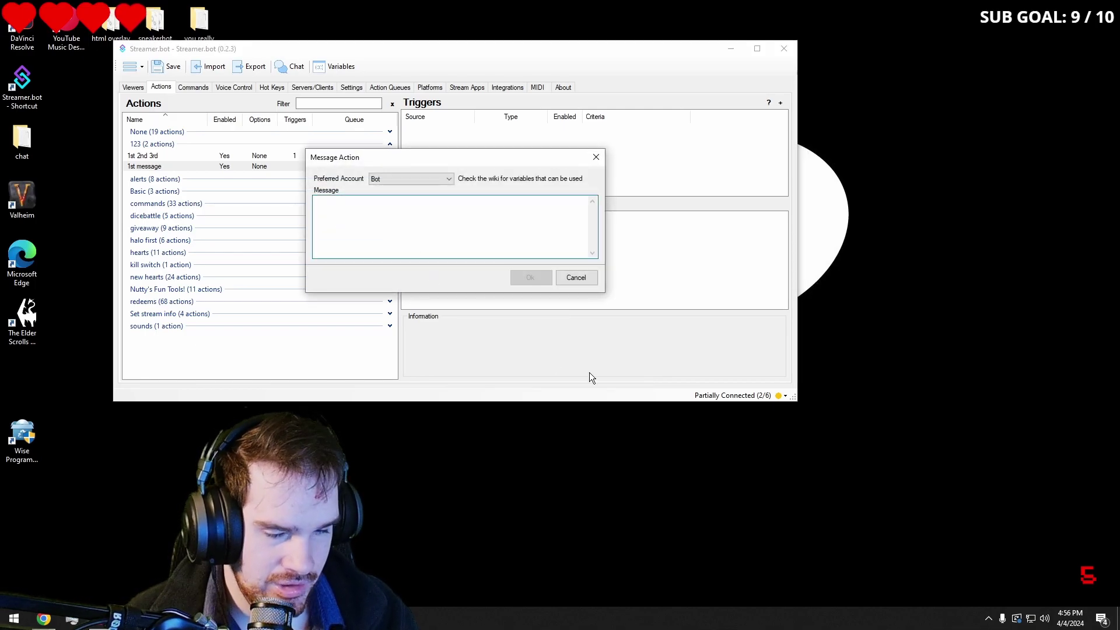
pyautogui.write('Grats On First!')
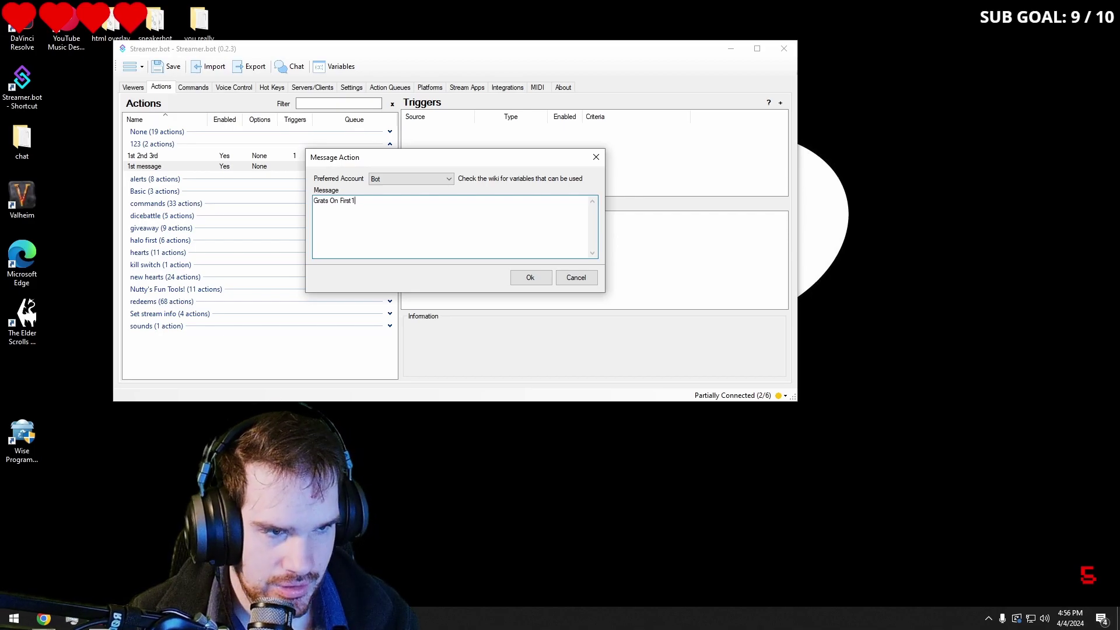
pyautogui.press('BackSpace')
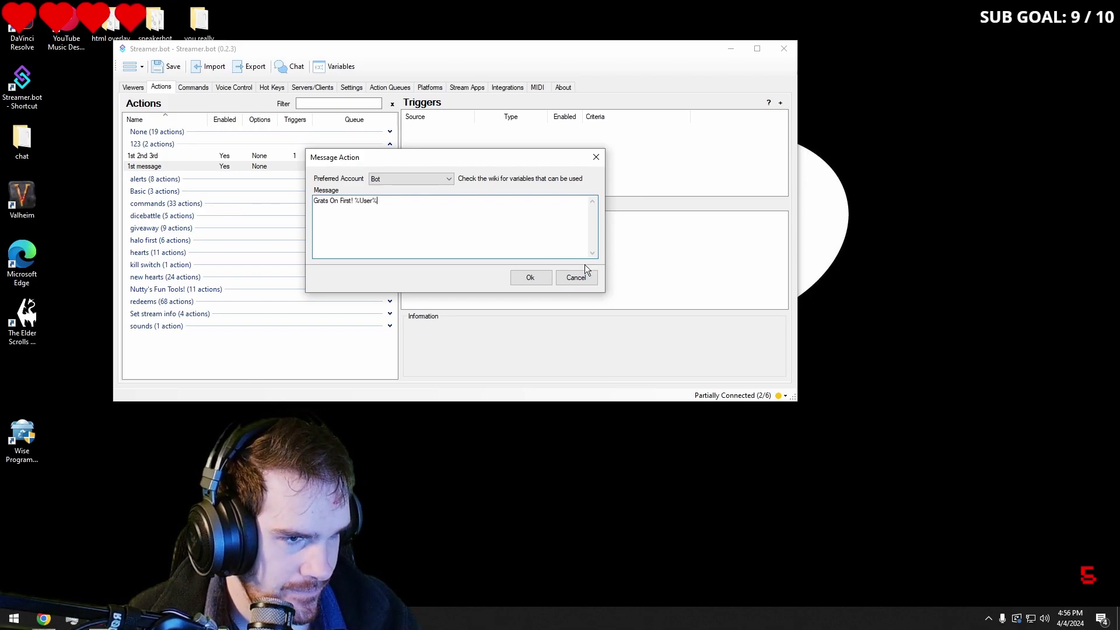
# Set the message's preferred account to Broadcaster and add the sub-action
pyautogui.click(443, 174)
pyautogui.click(429, 193)
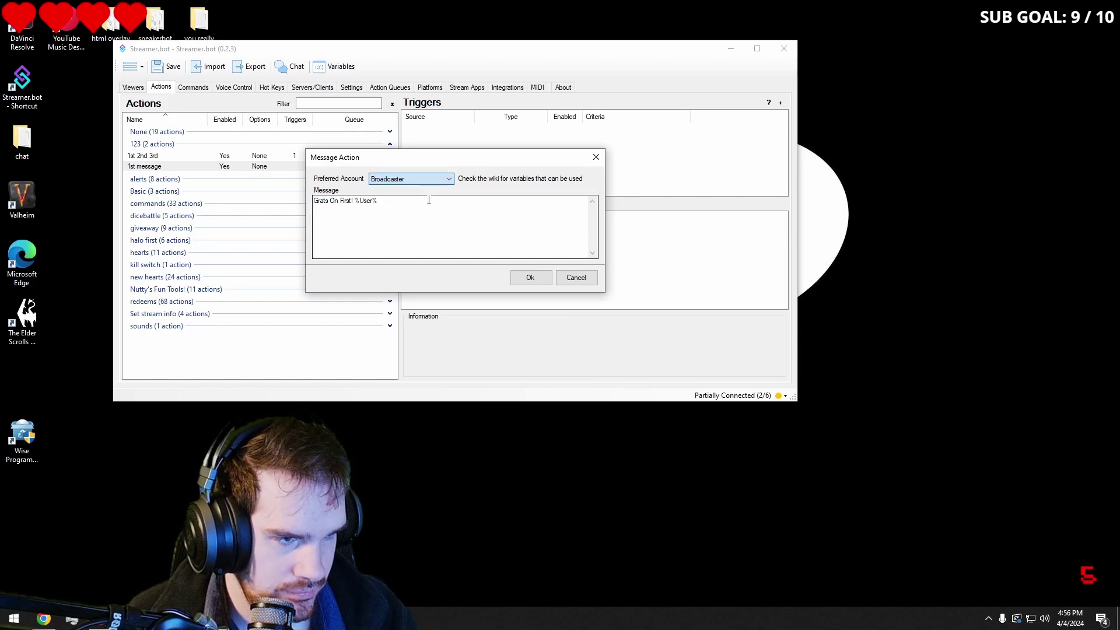
pyautogui.click(529, 276)
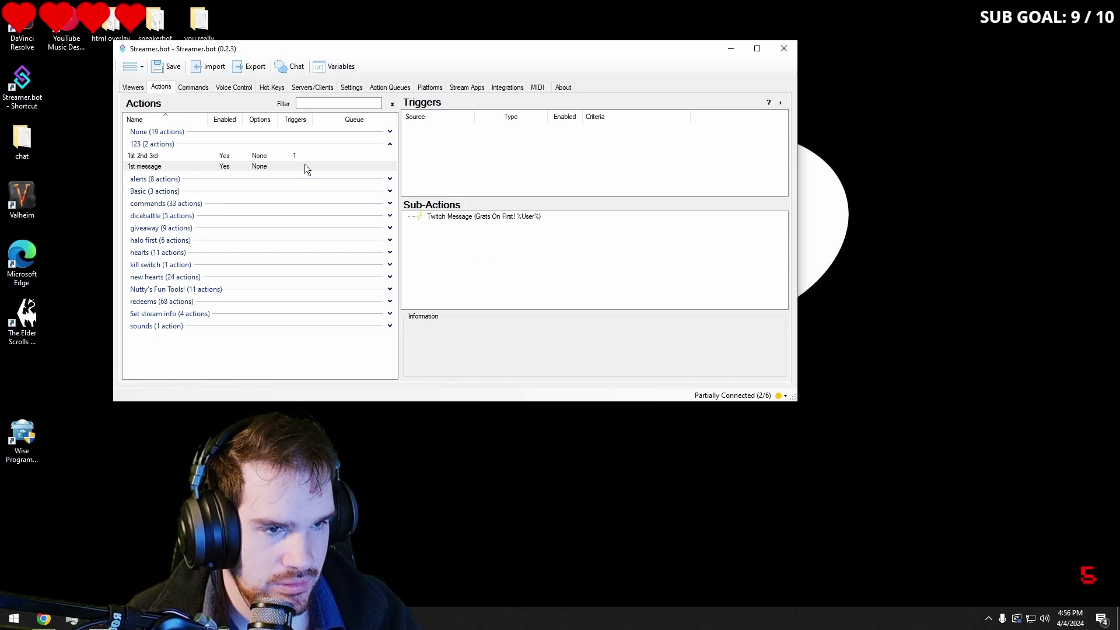
# In the "1st 2nd 3rd" action, start an If/Else sub-action that checks whether "1st_Count" equals 1
pyautogui.click(286, 156)
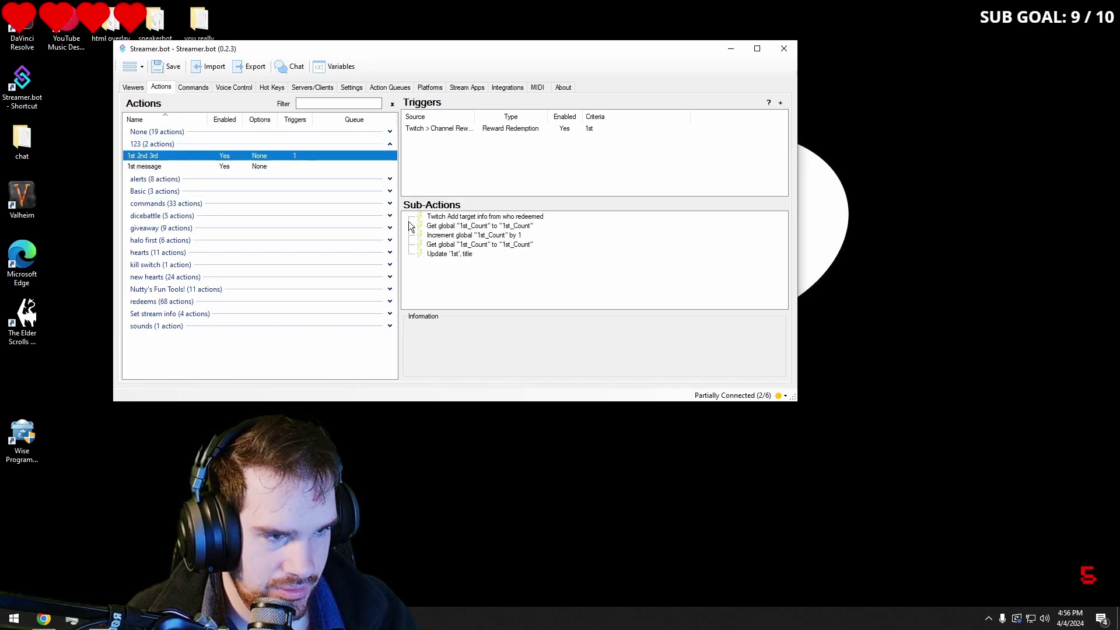
pyautogui.rightClick(445, 264)
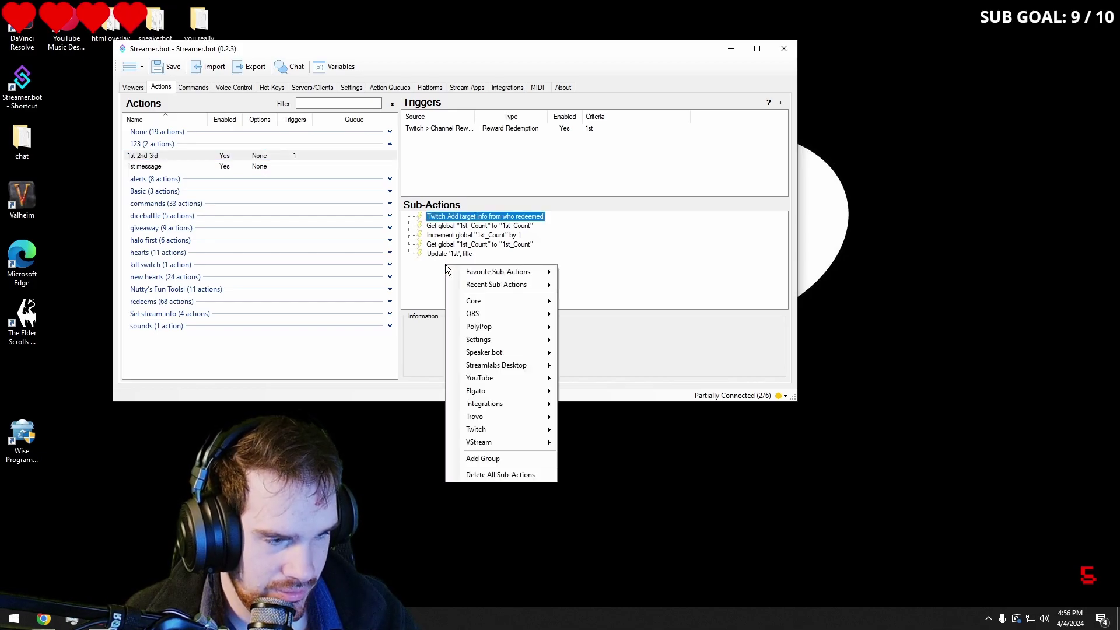
pyautogui.moveTo(481, 300)
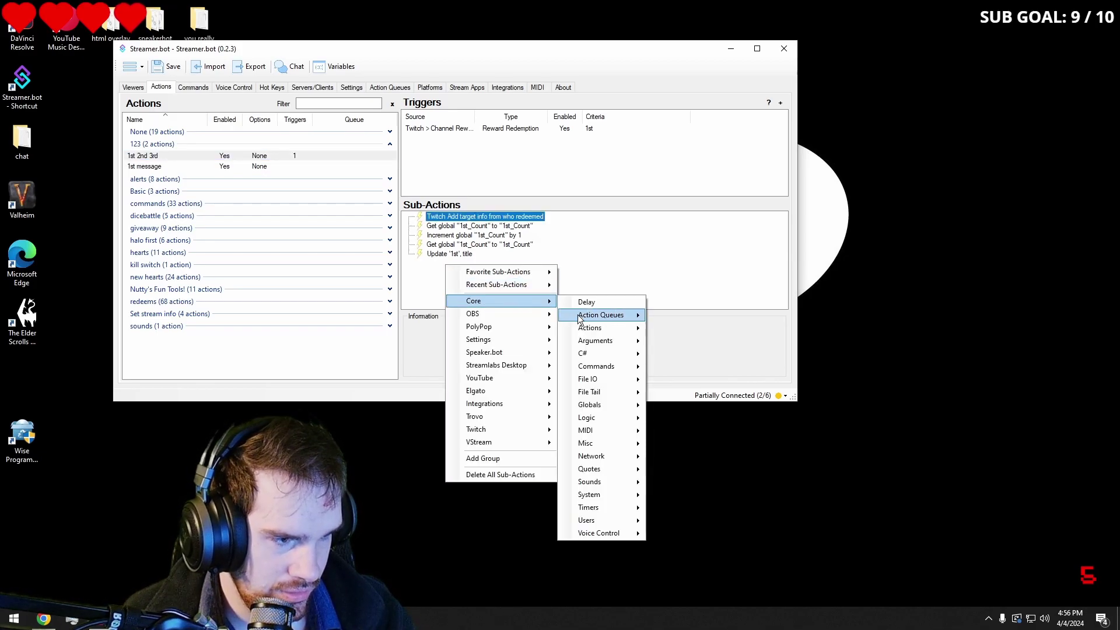
pyautogui.moveTo(606, 391)
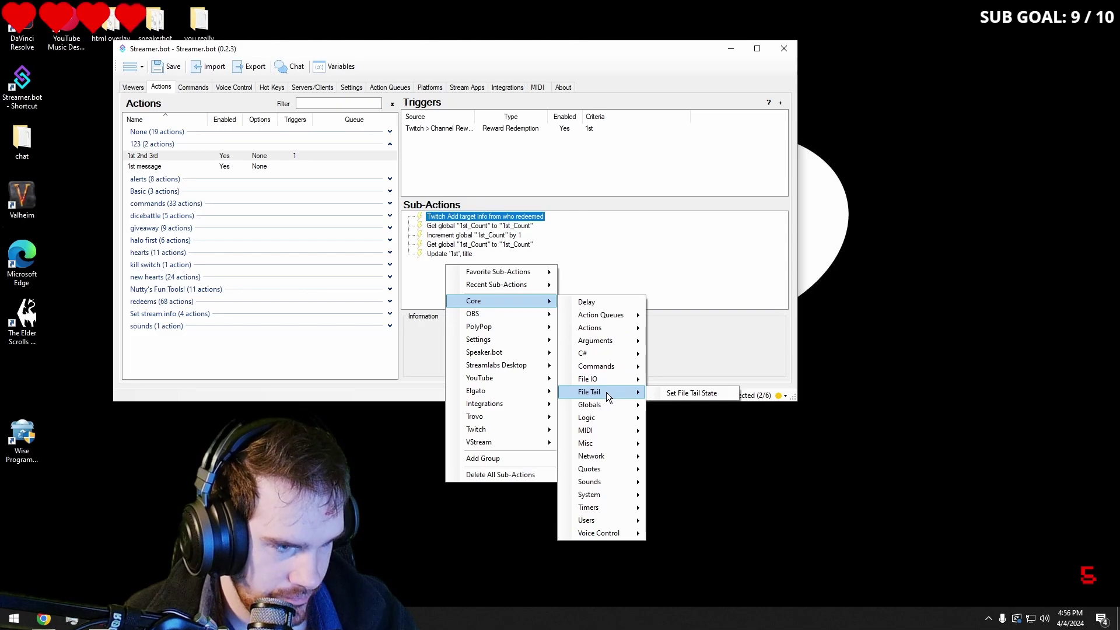
pyautogui.moveTo(603, 417)
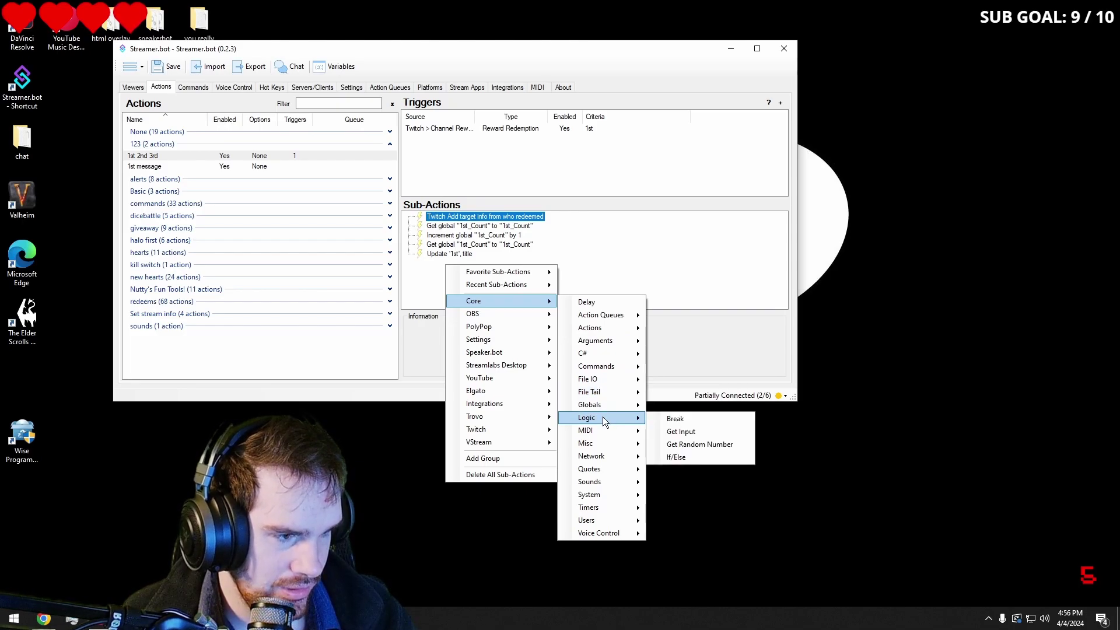
pyautogui.click(697, 459)
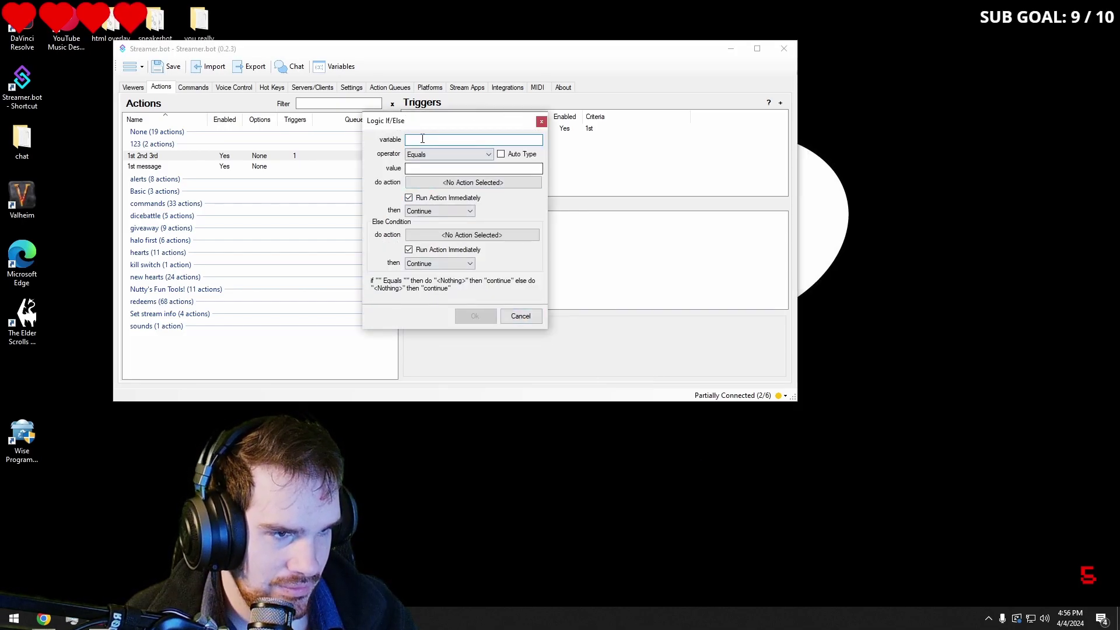
pyautogui.rightClick(421, 139)
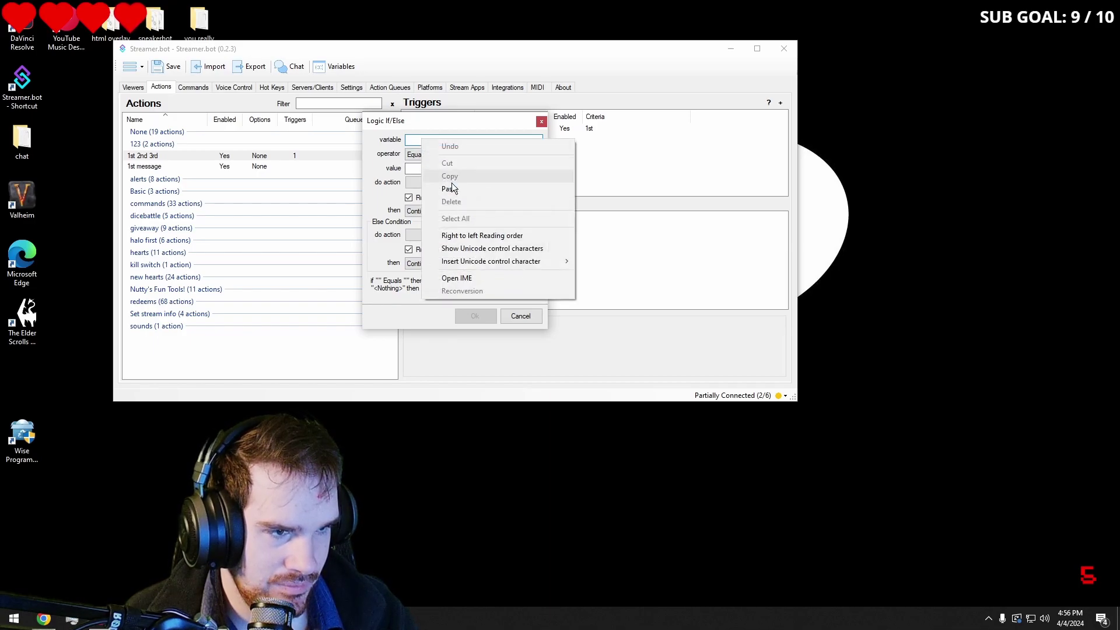
pyautogui.click(453, 187)
pyautogui.click(441, 166)
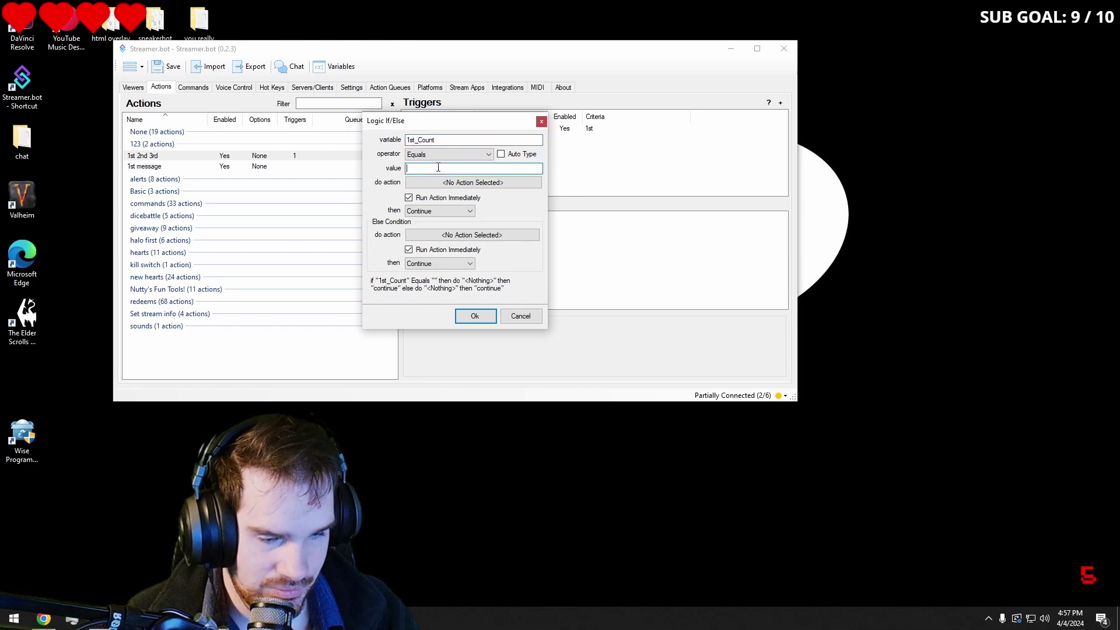
# Make the If/Else condition run the "1st message" action when true and add the sub-action
pyautogui.click(440, 181)
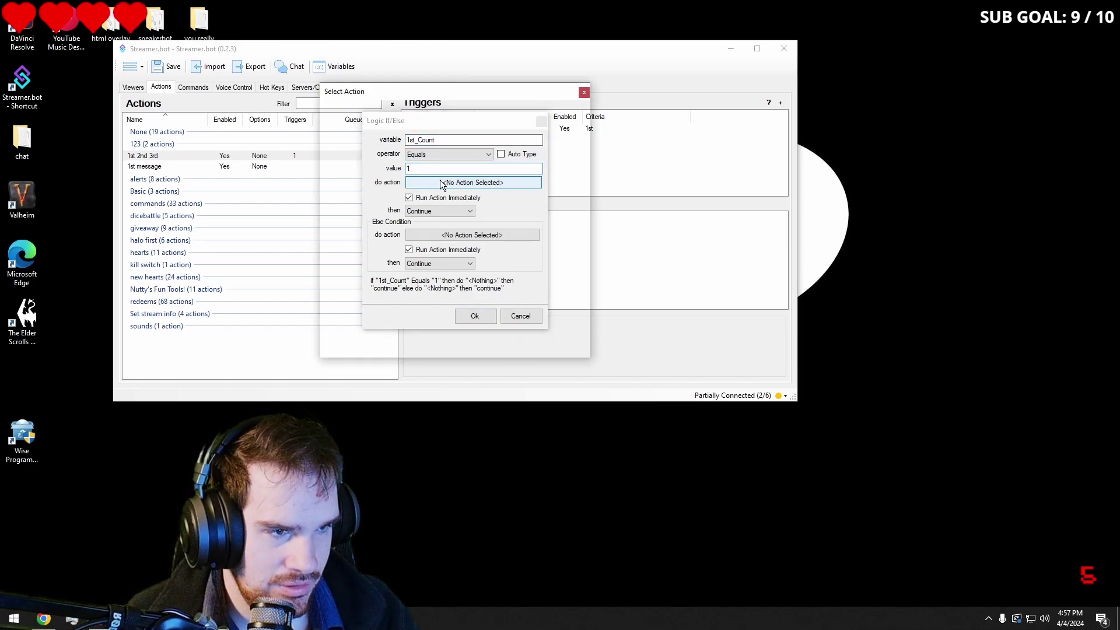
pyautogui.scroll(-2, 366, 244)
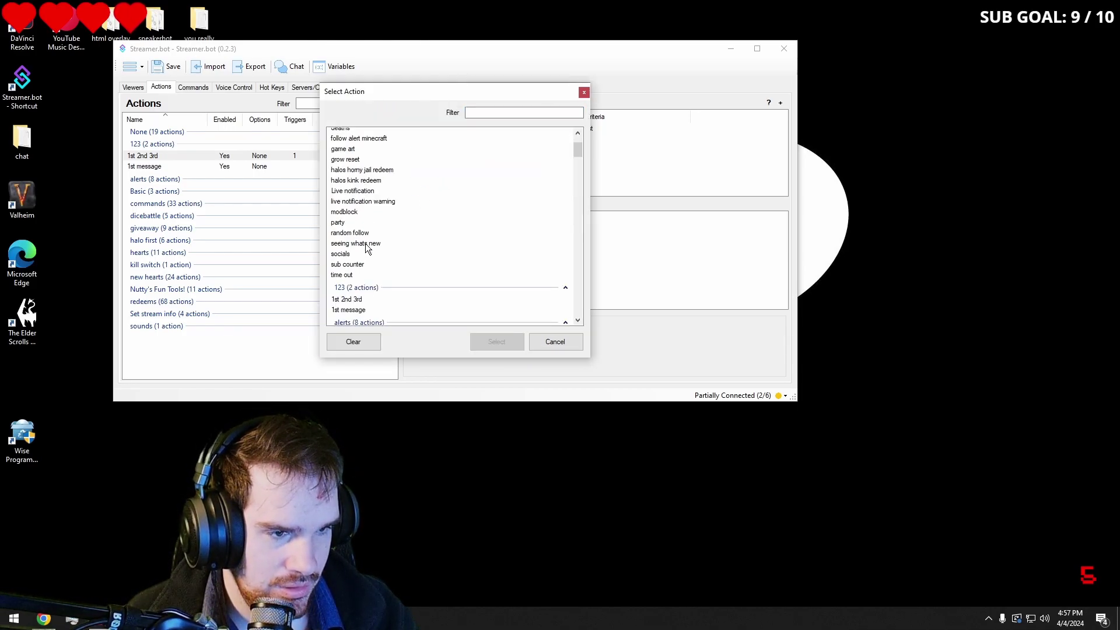
pyautogui.scroll(-2, 365, 244)
pyautogui.click(362, 251)
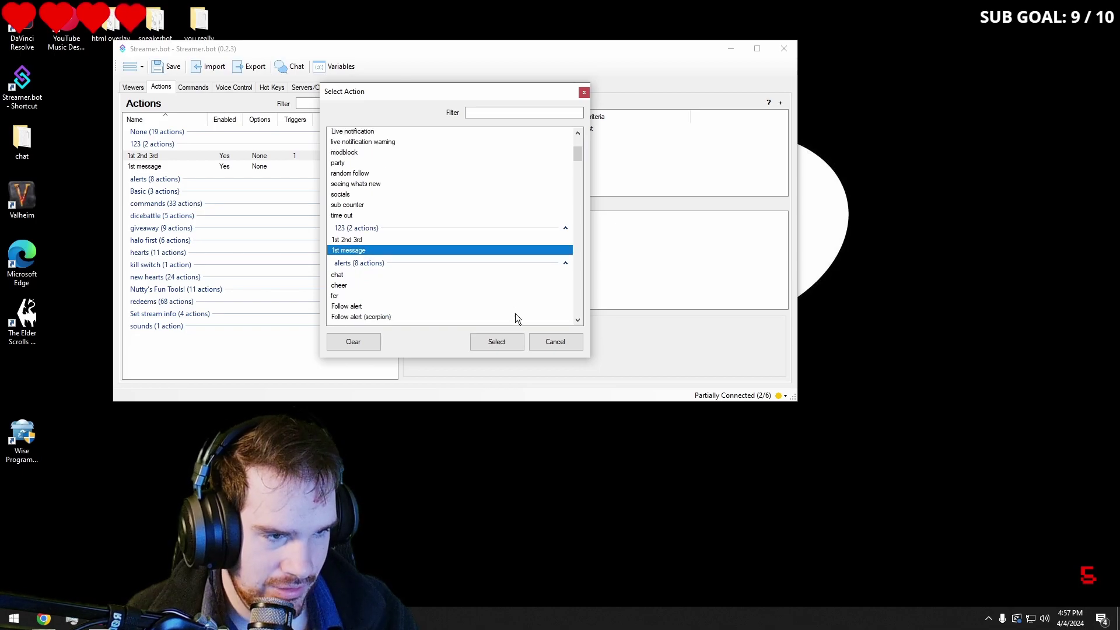
pyautogui.click(491, 343)
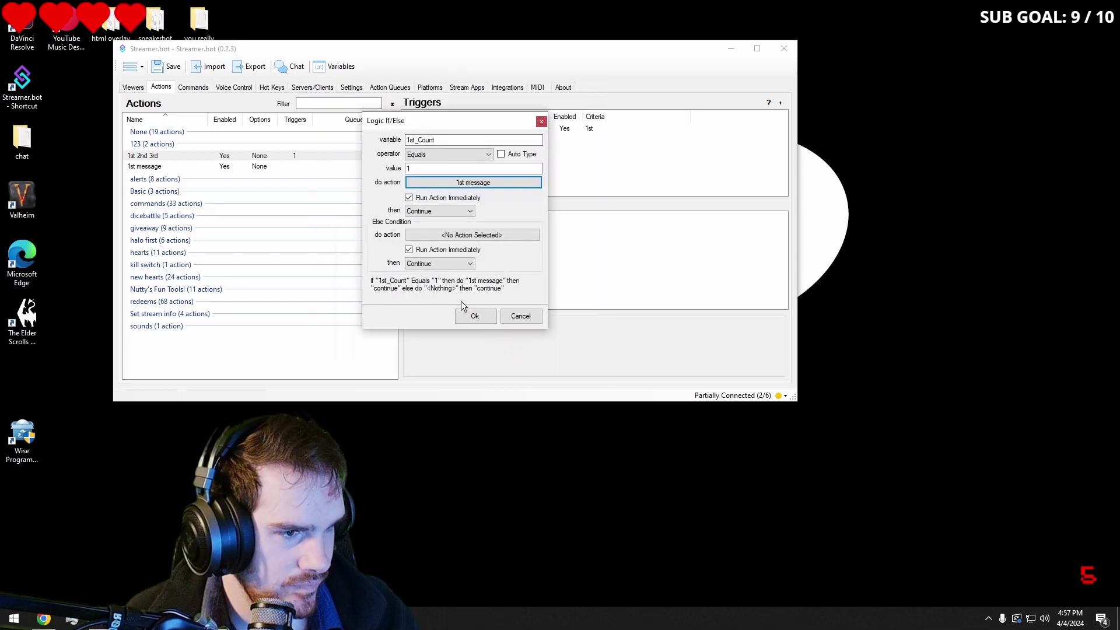
pyautogui.click(466, 317)
pyautogui.click(453, 275)
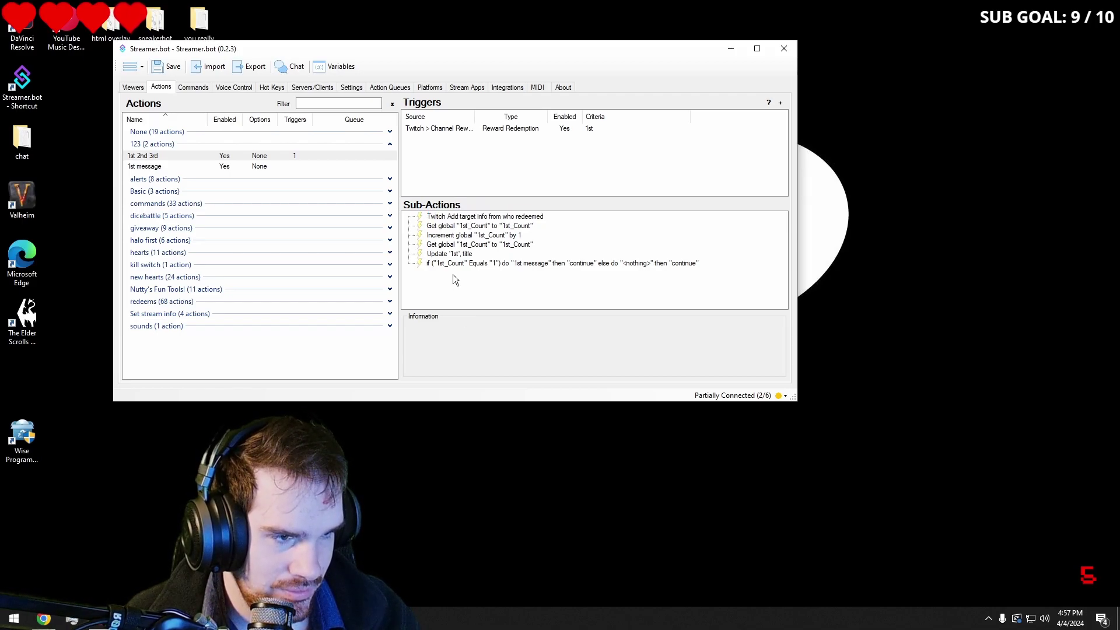
# Duplicate the "1st message" action and rename the copy "2nd message"
pyautogui.rightClick(254, 165)
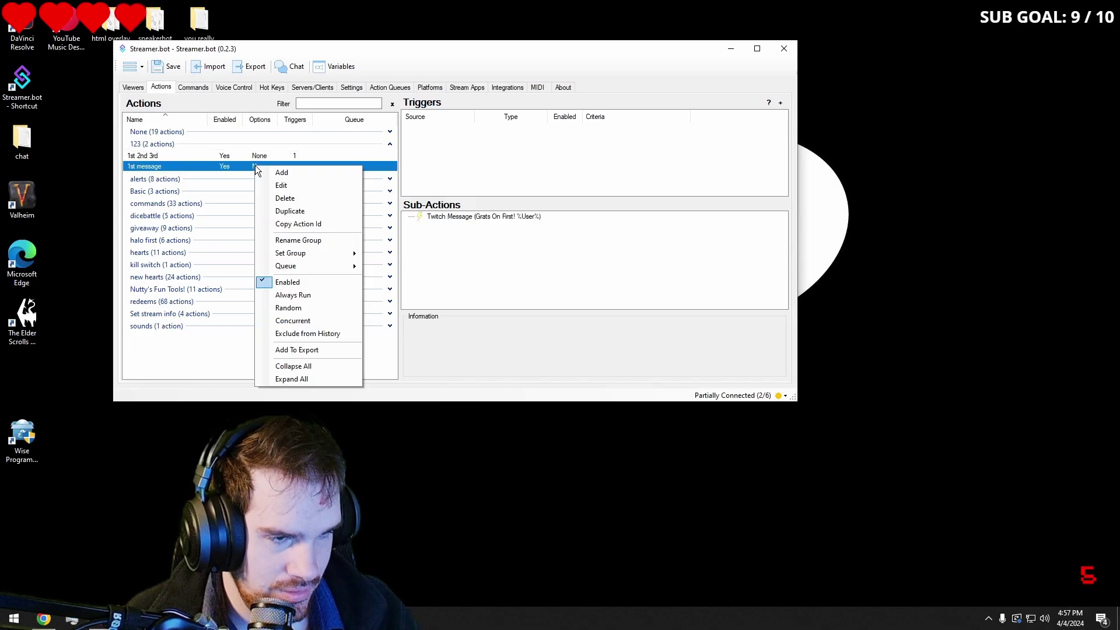
pyautogui.click(287, 210)
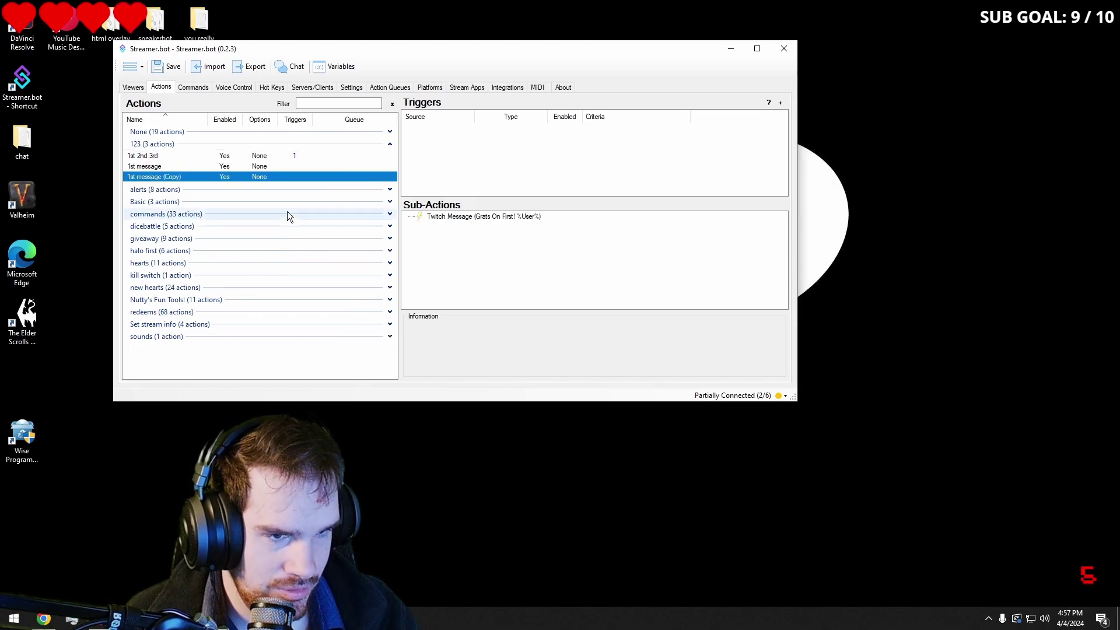
pyautogui.doubleClick(192, 176)
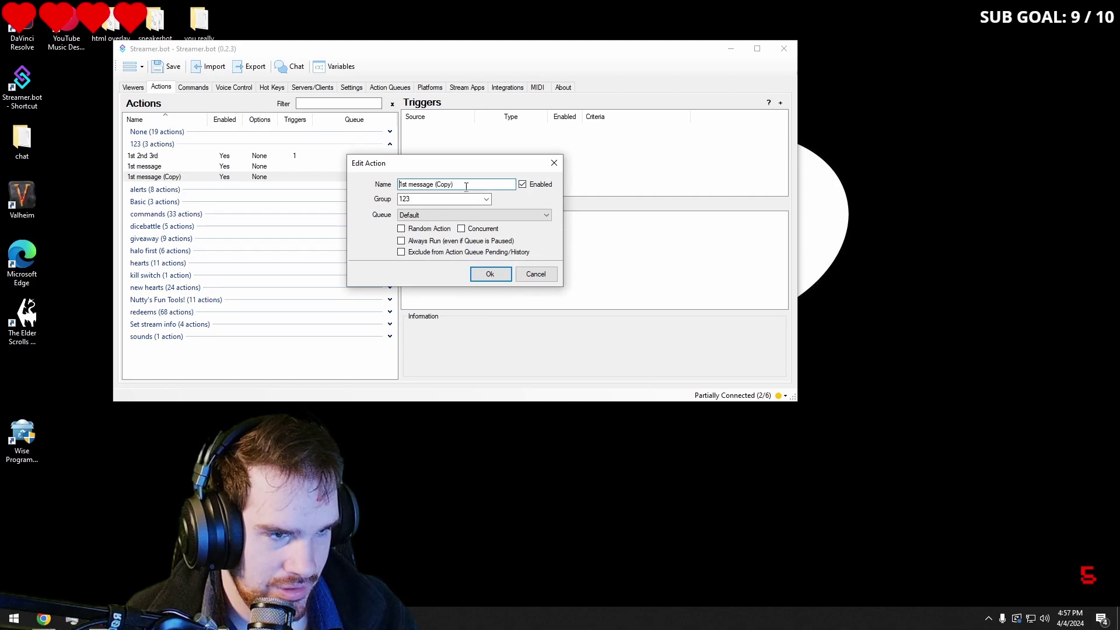
pyautogui.doubleClick(409, 184)
pyautogui.write('2nd')
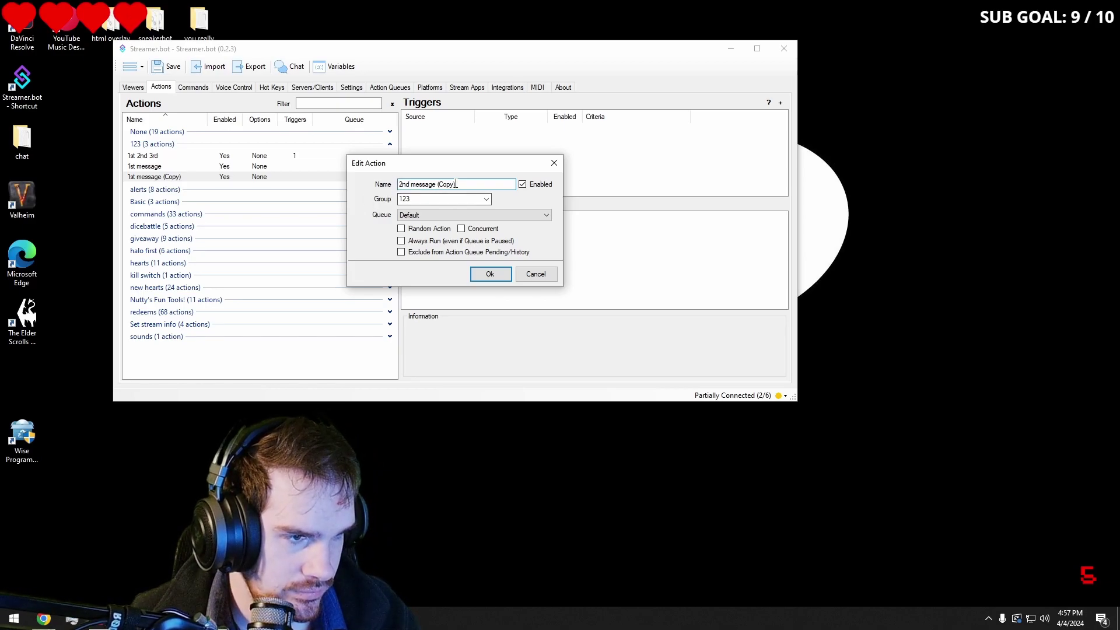
pyautogui.moveTo(454, 184); pyautogui.dragTo(438, 189)
pyautogui.press('BackSpace')
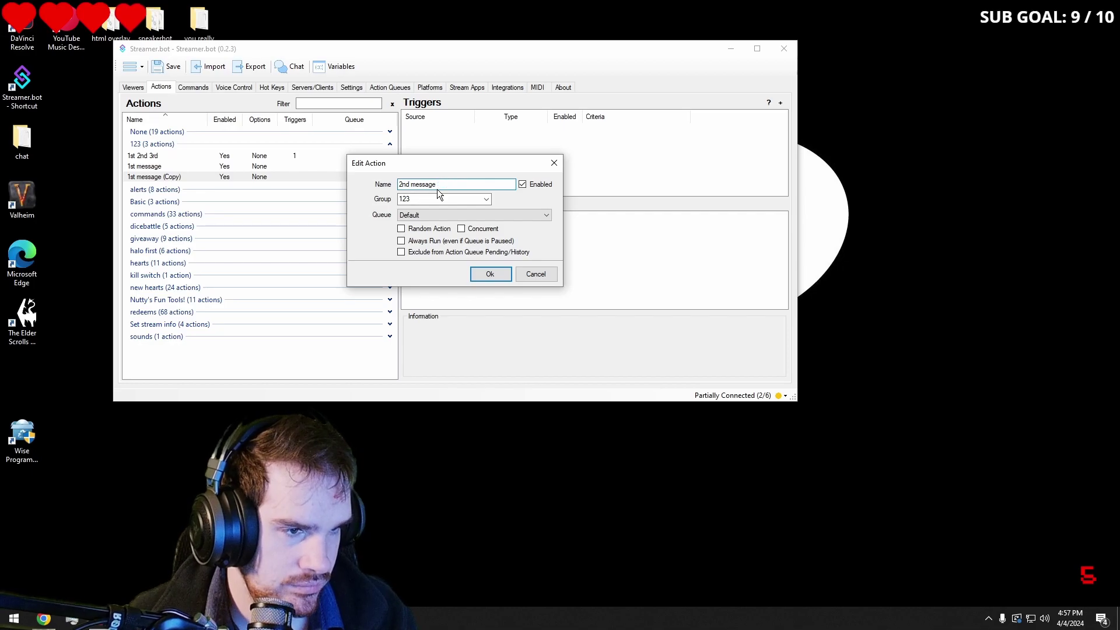
pyautogui.click(489, 273)
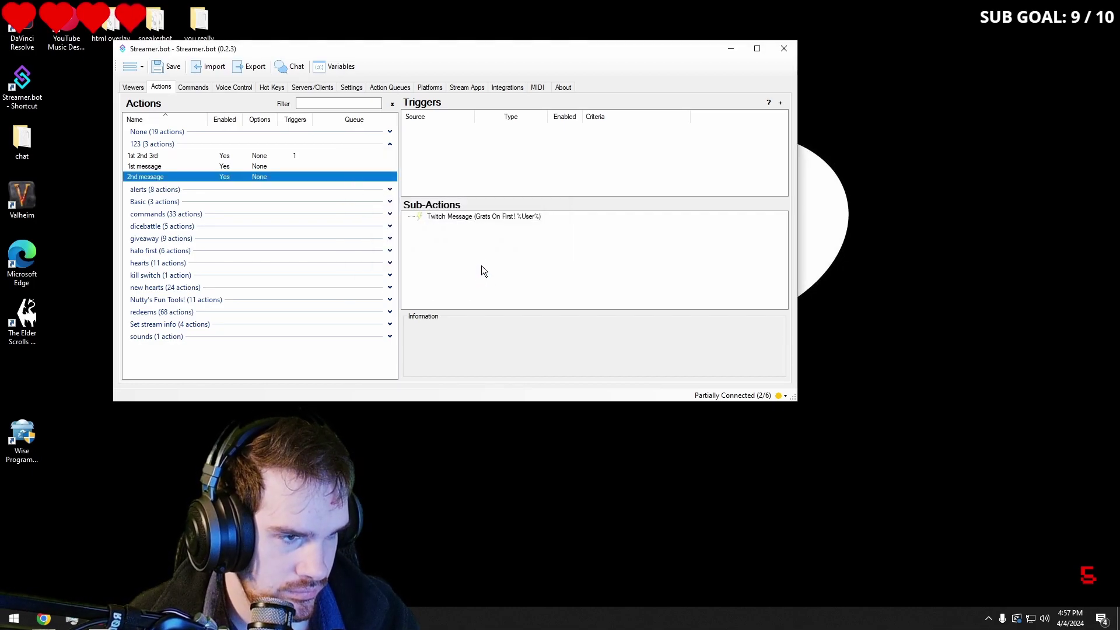
# Change the Twitch message text in the "2nd message" action to "Grats On 2nd! %User%"
pyautogui.doubleClick(495, 217)
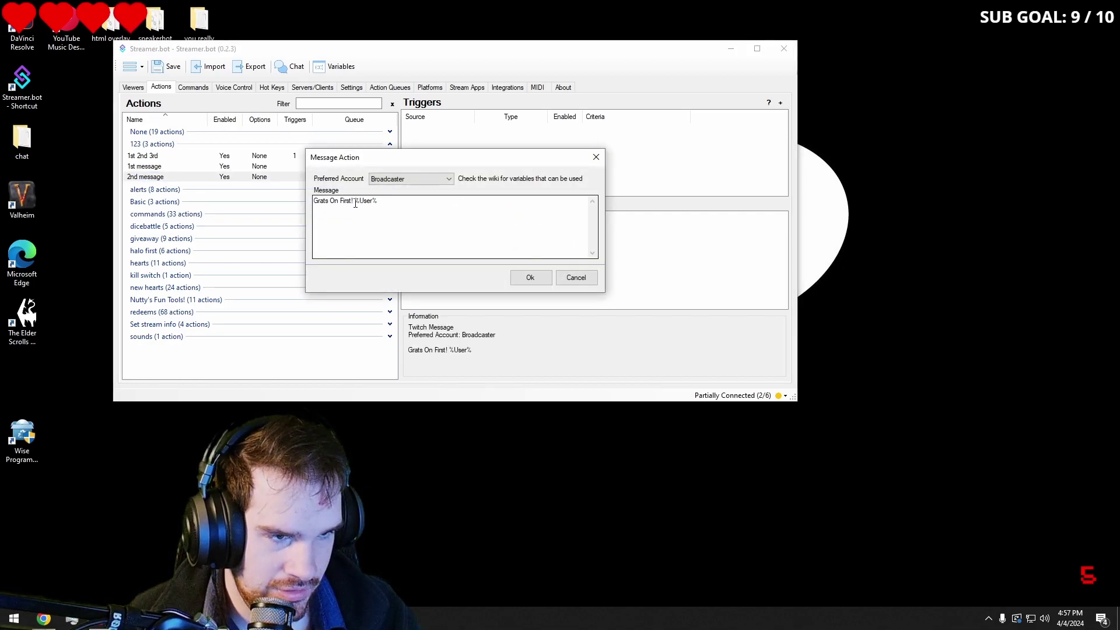
pyautogui.moveTo(350, 200); pyautogui.dragTo(343, 203)
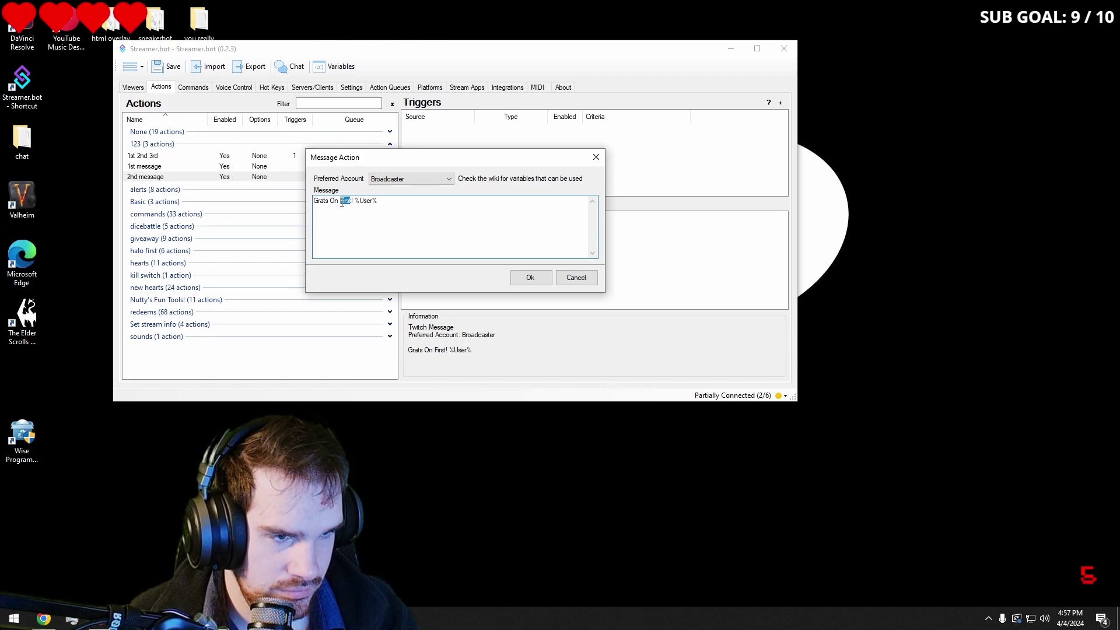
pyautogui.press('BackSpace')
pyautogui.press('Delete')
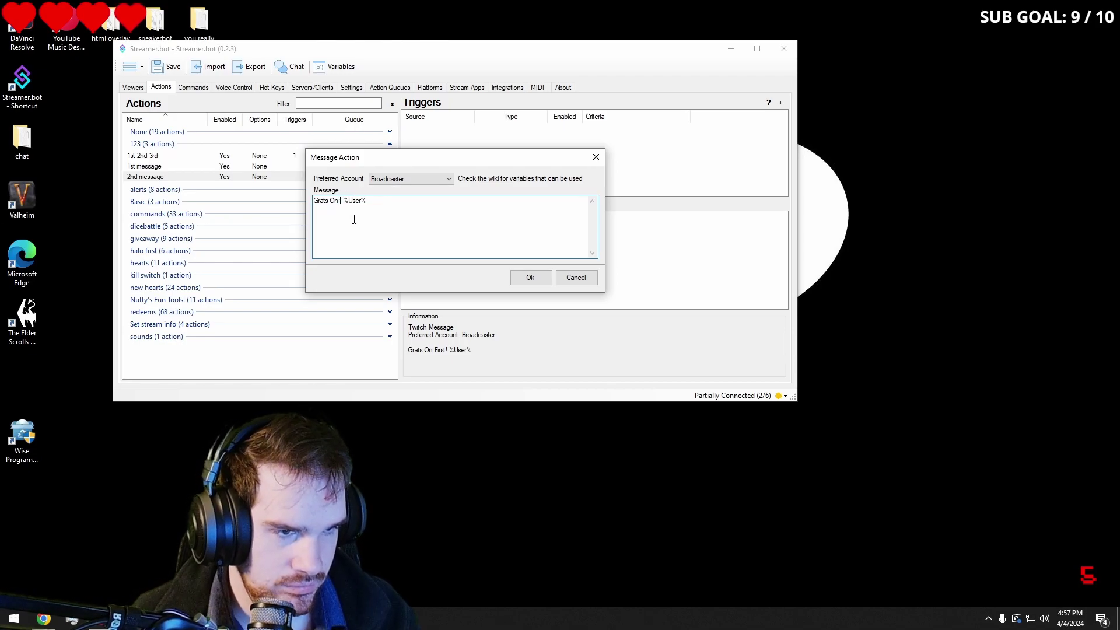
pyautogui.write('2nd!')
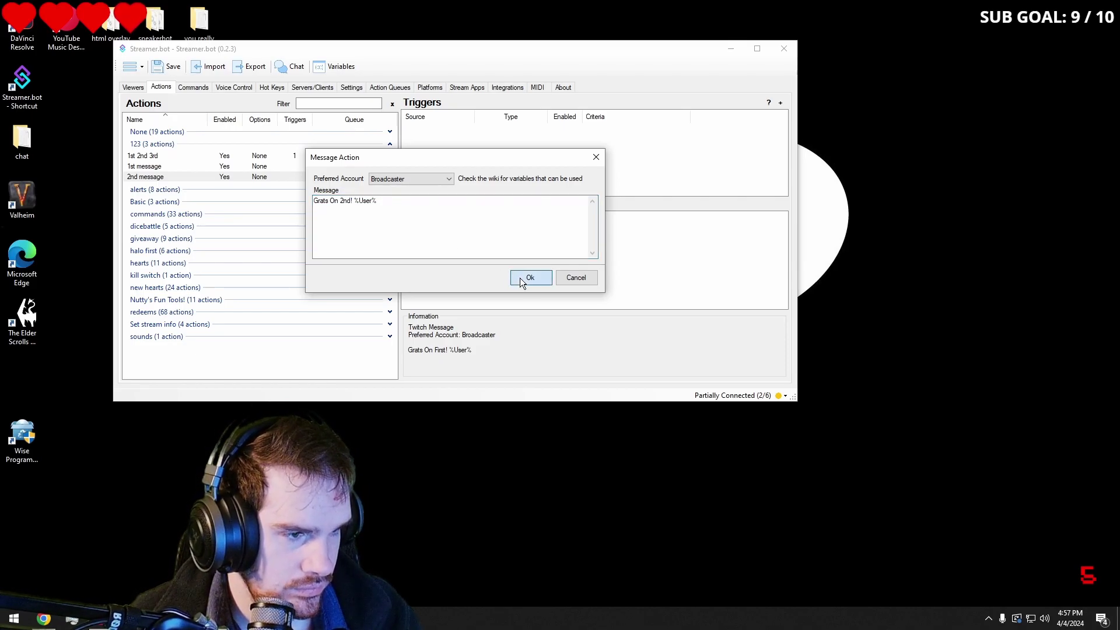
pyautogui.click(520, 277)
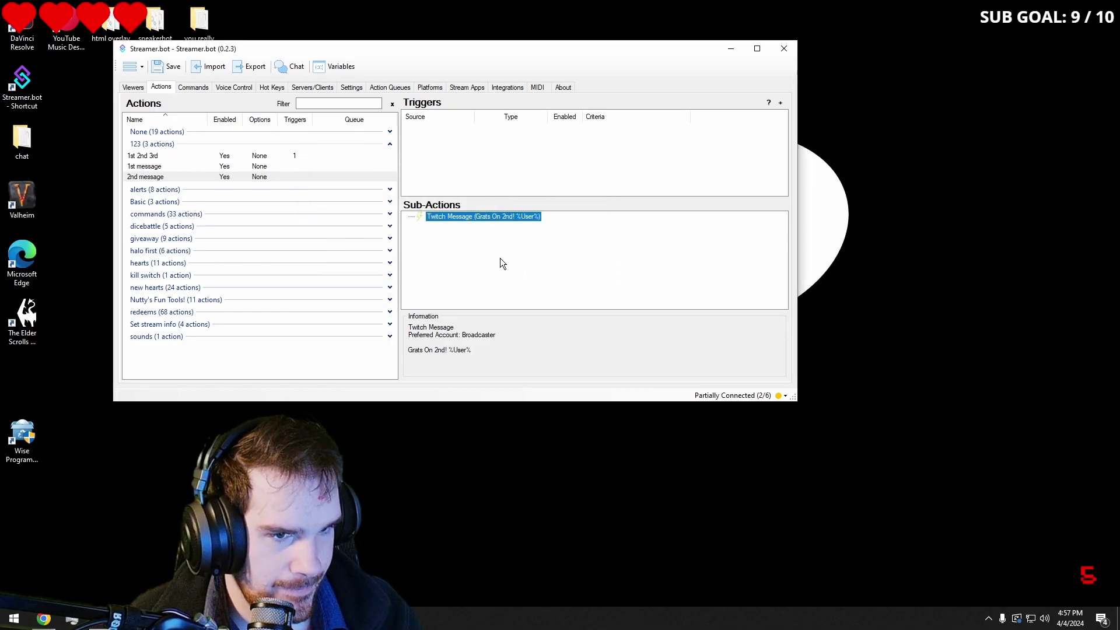
# Add a Twitch Update Reward sub-action to "2nd message" that sets the "1st" reward's title to "3rd"
pyautogui.rightClick(468, 248)
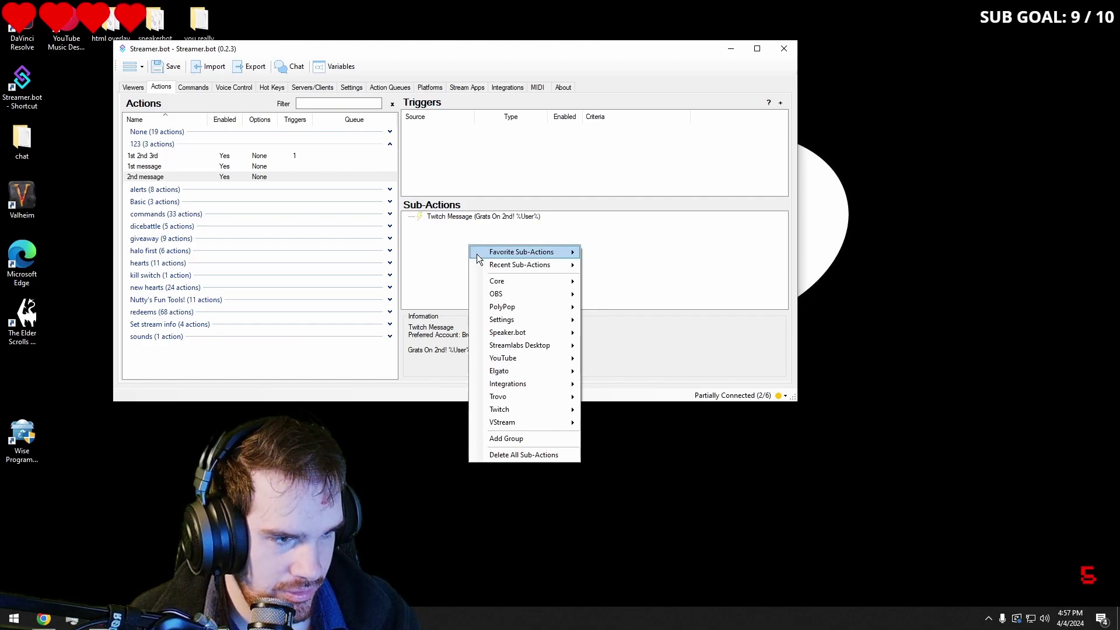
pyautogui.moveTo(519, 284)
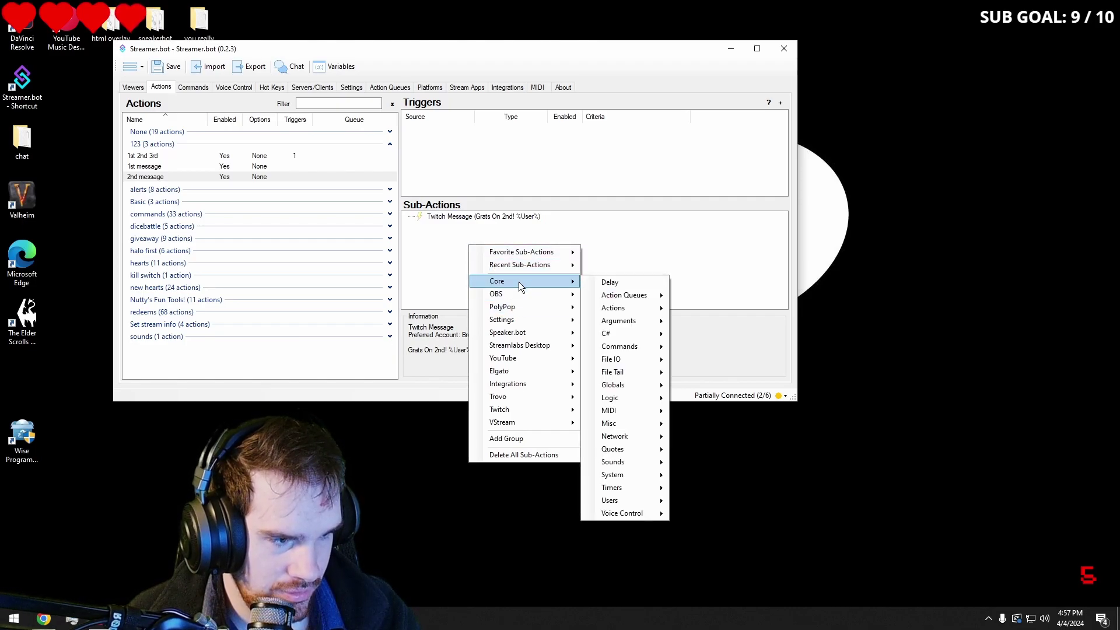
pyautogui.moveTo(550, 412)
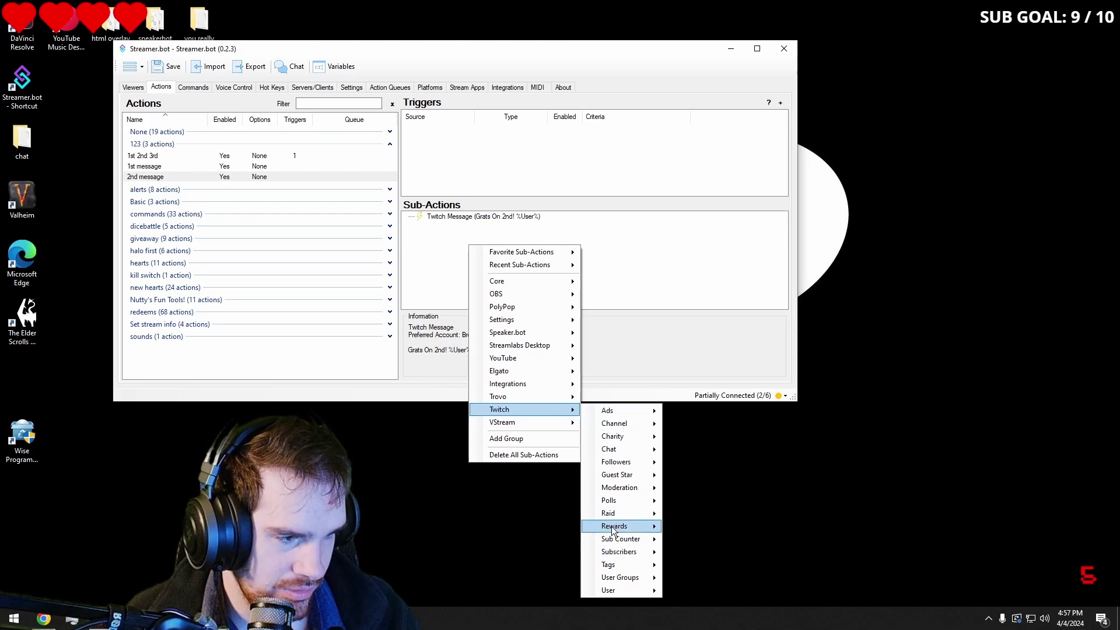
pyautogui.moveTo(611, 526)
pyautogui.click(701, 582)
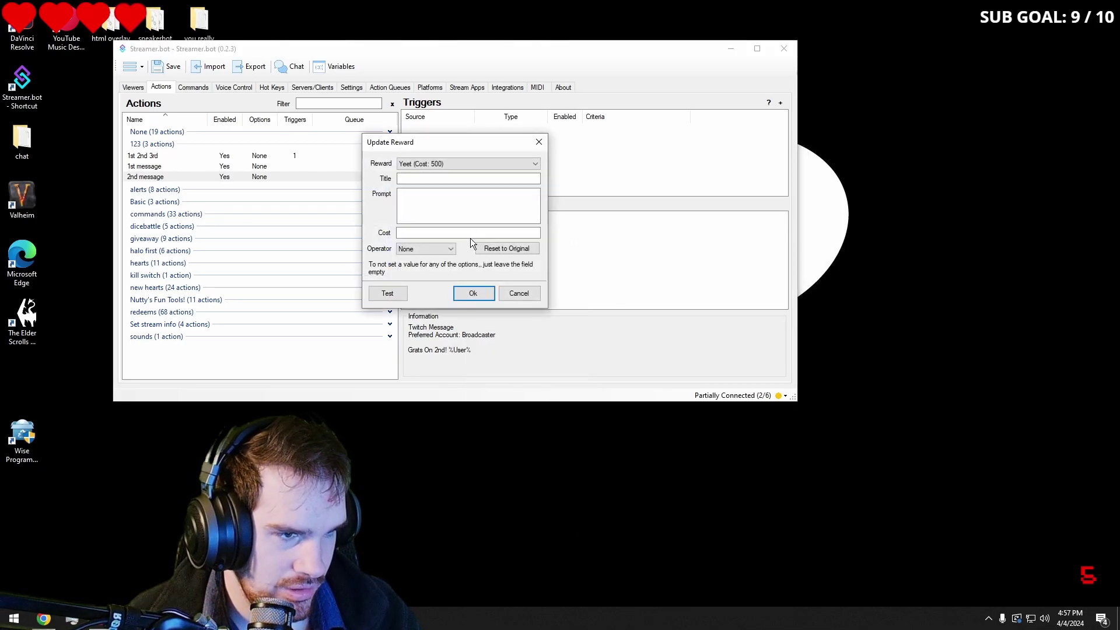
pyautogui.click(456, 165)
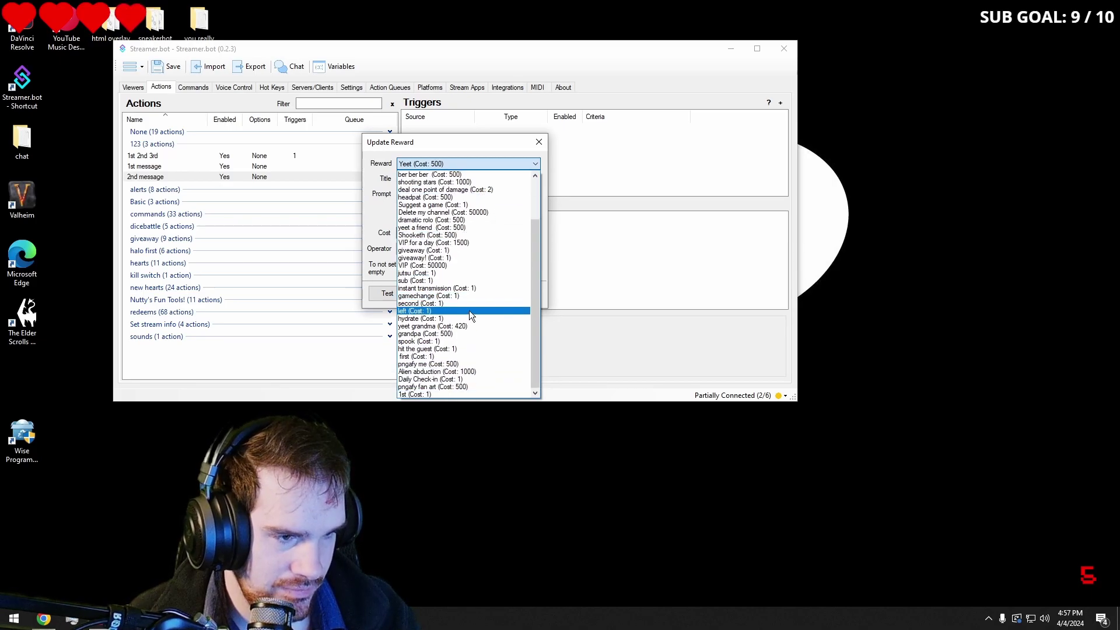
pyautogui.click(435, 394)
pyautogui.press('Tab')
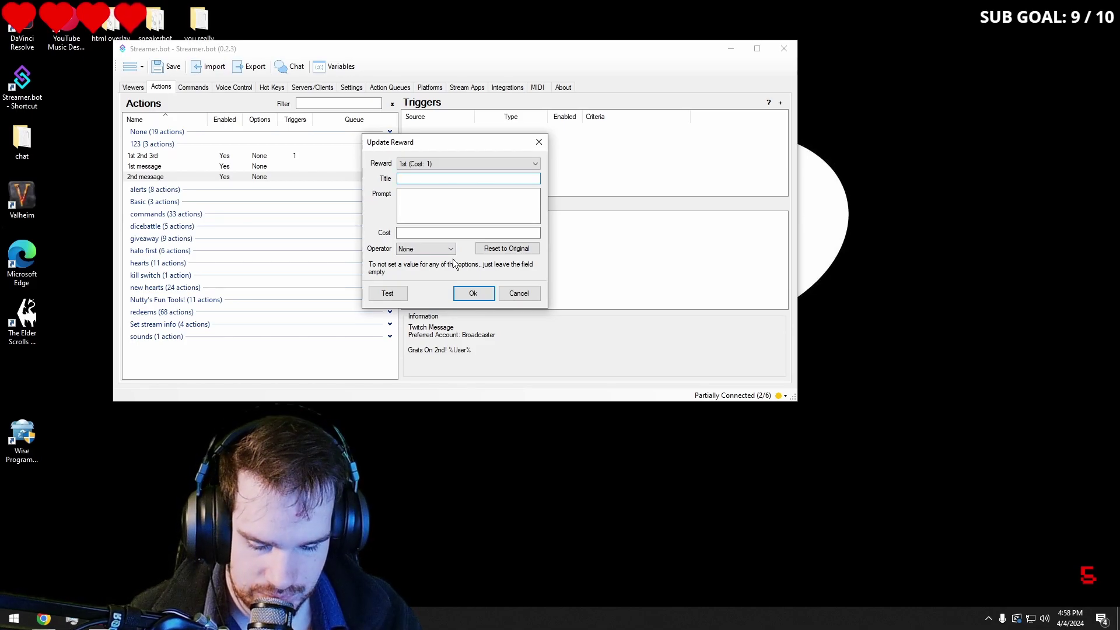
pyautogui.write('3rd')
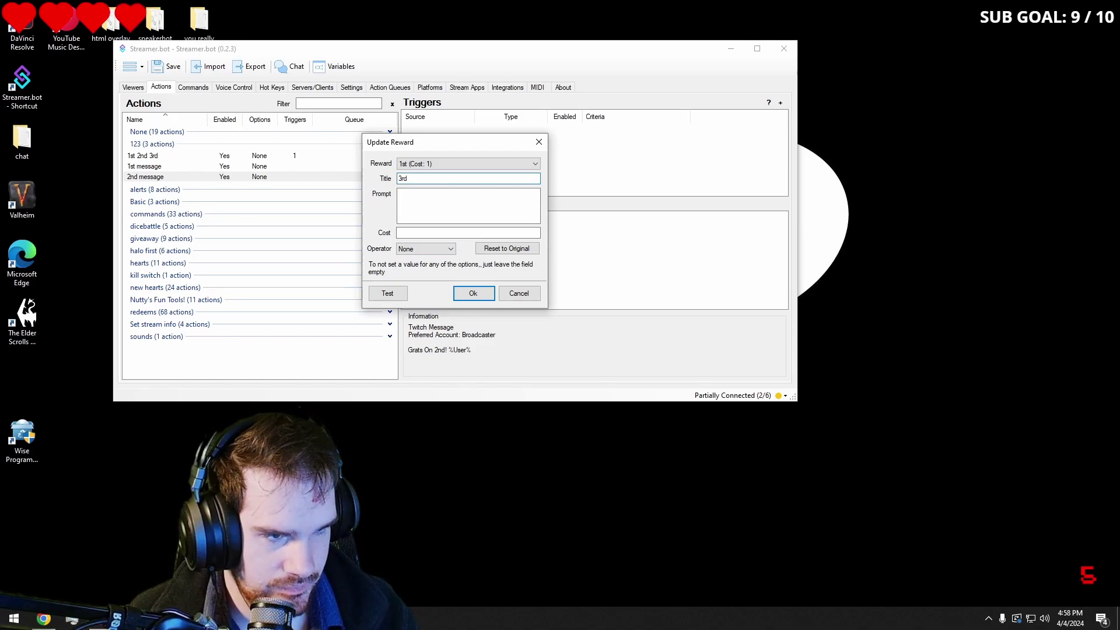
pyautogui.click(467, 297)
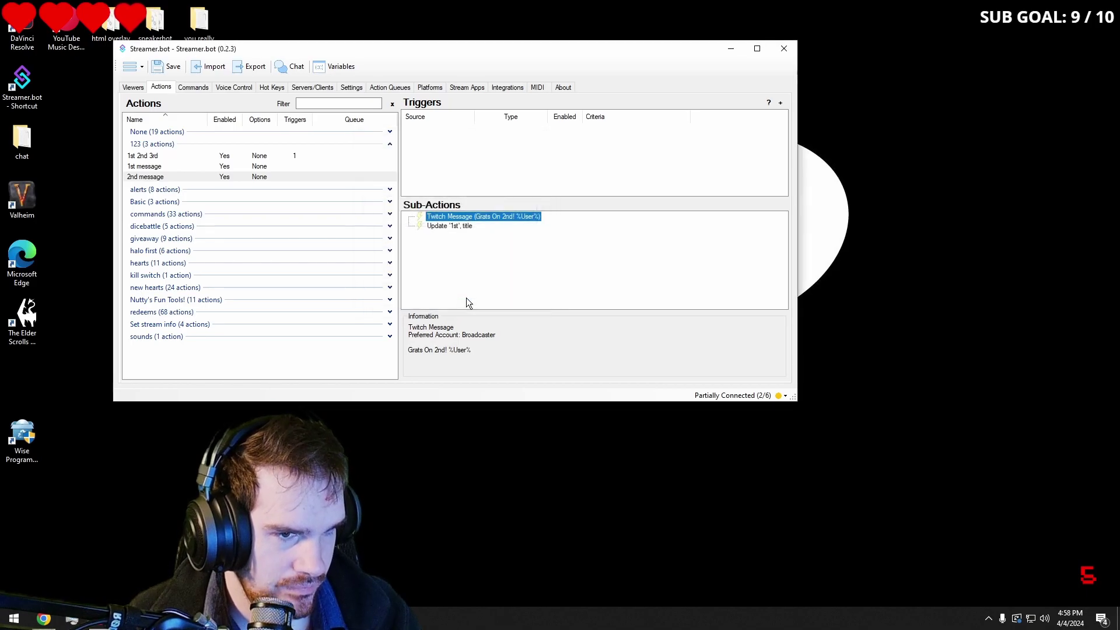
pyautogui.click(463, 268)
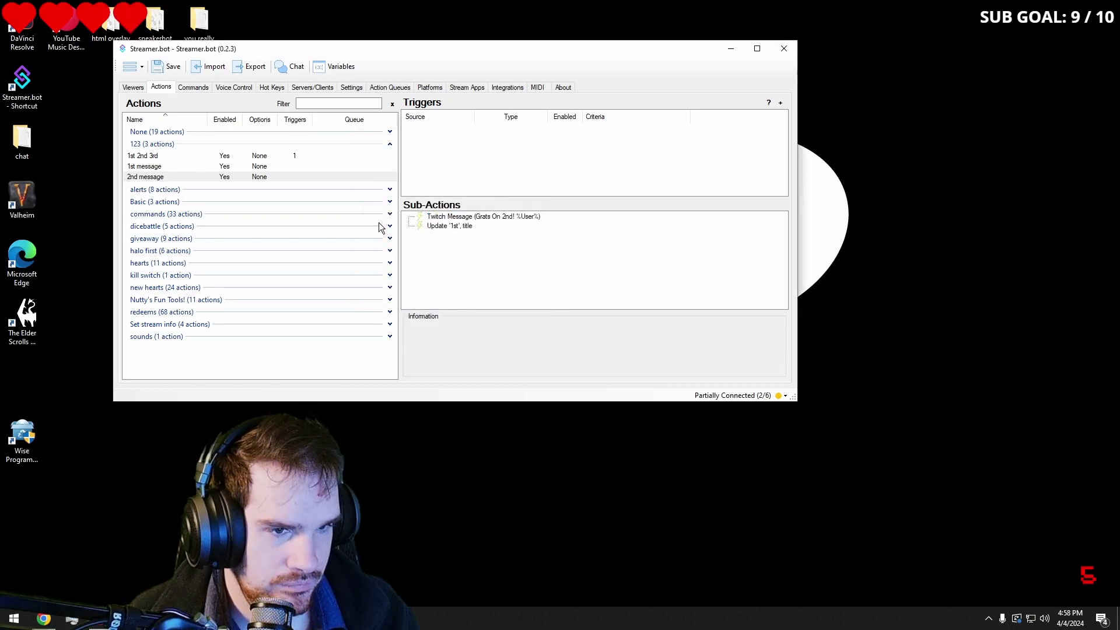
# Duplicate the If/Else sub-action in the "1st 2nd 3rd" action and set the copy's comparison value to 2
pyautogui.click(180, 154)
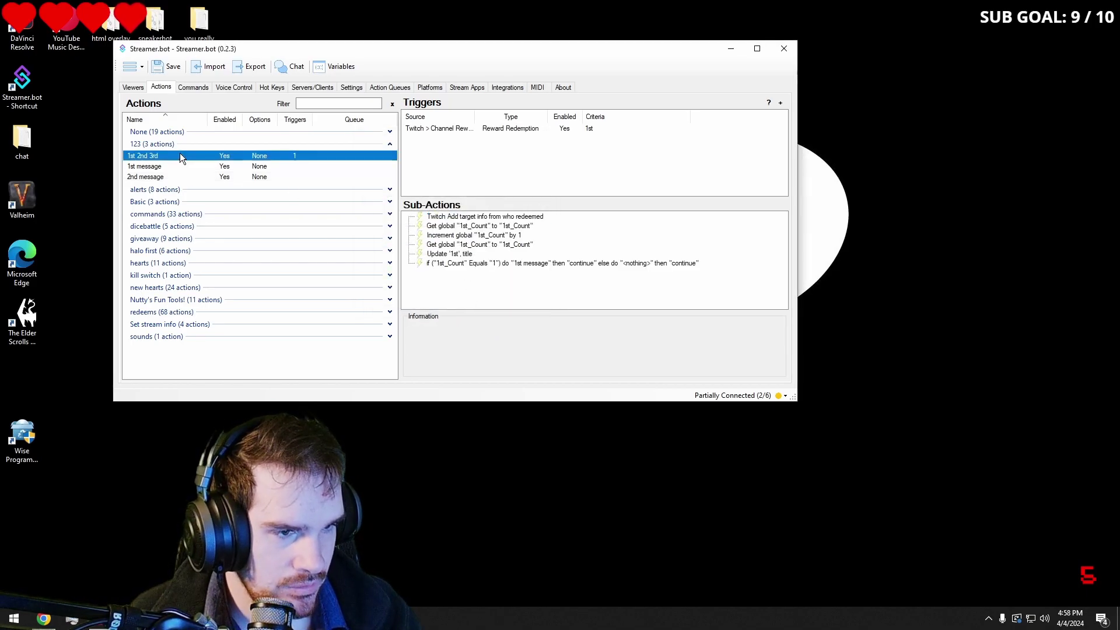
pyautogui.rightClick(449, 263)
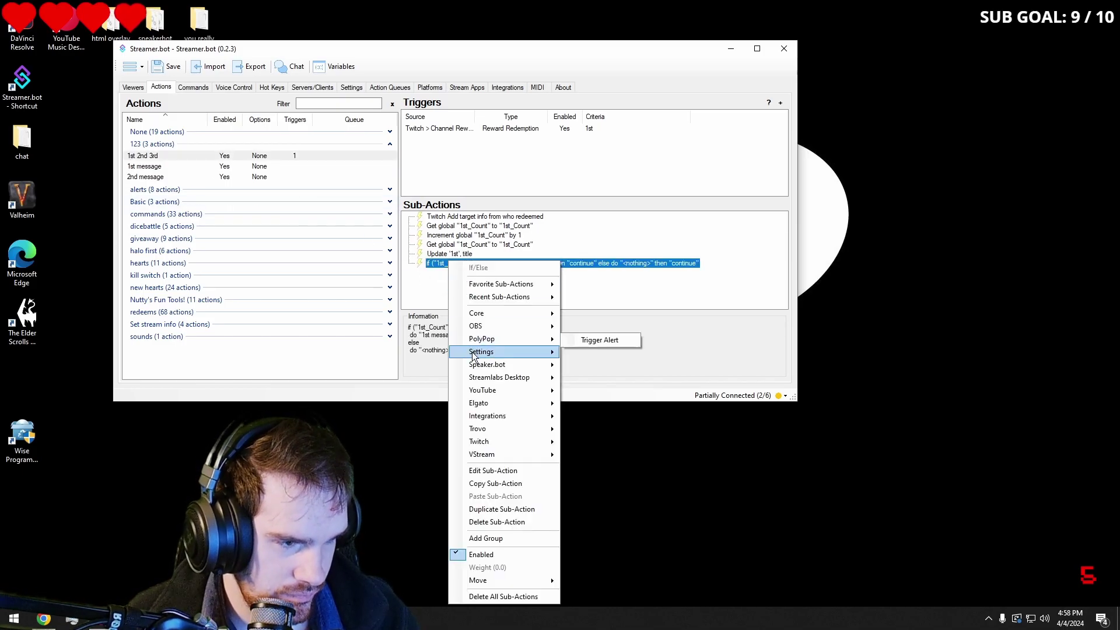
pyautogui.click(491, 507)
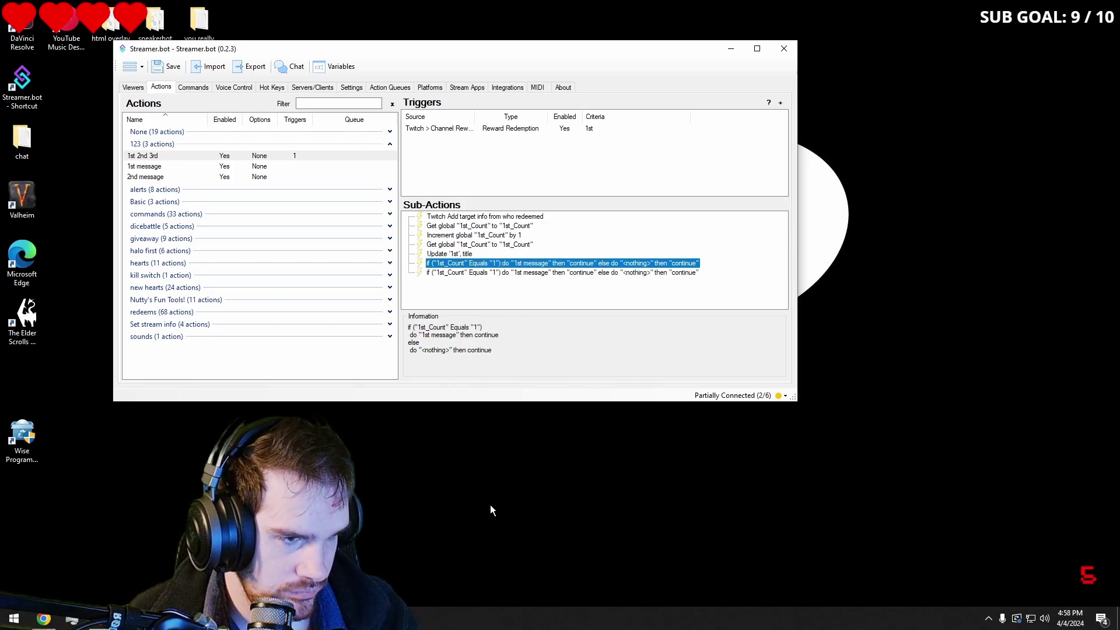
pyautogui.doubleClick(454, 271)
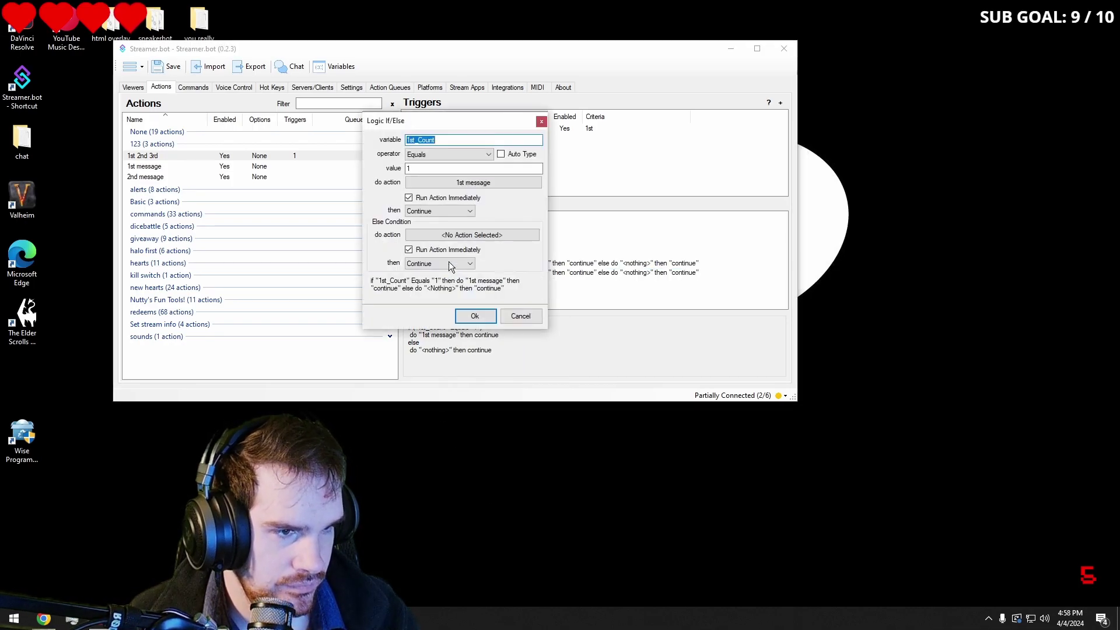
pyautogui.doubleClick(408, 168)
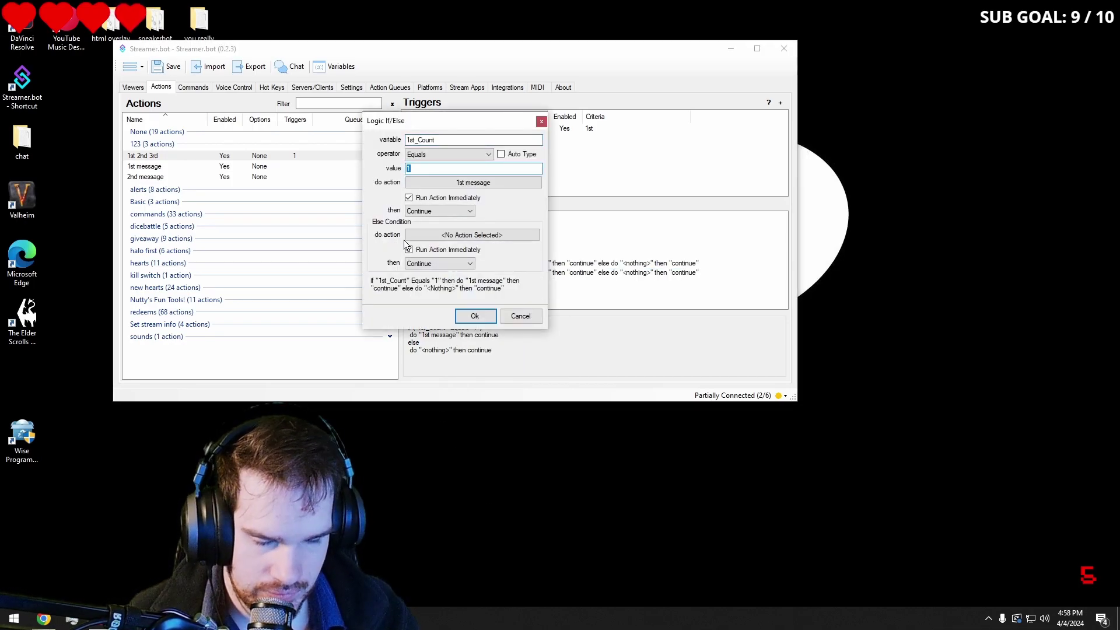
pyautogui.write('2')
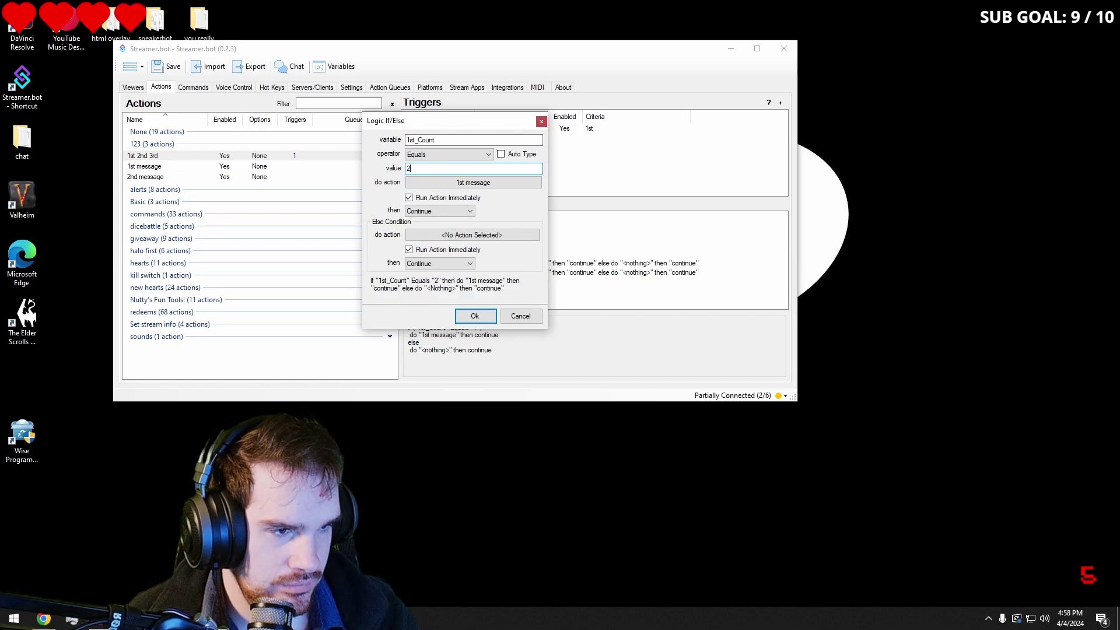
# Make the duplicated If/Else condition run the "2nd message" action when true and save it
pyautogui.click(432, 183)
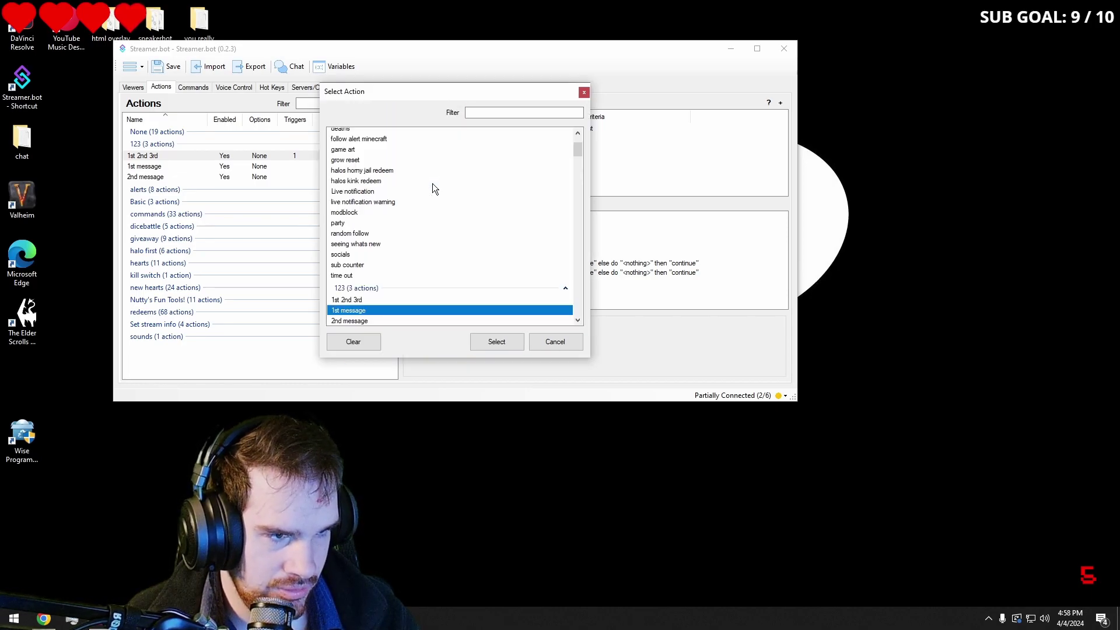
pyautogui.click(368, 318)
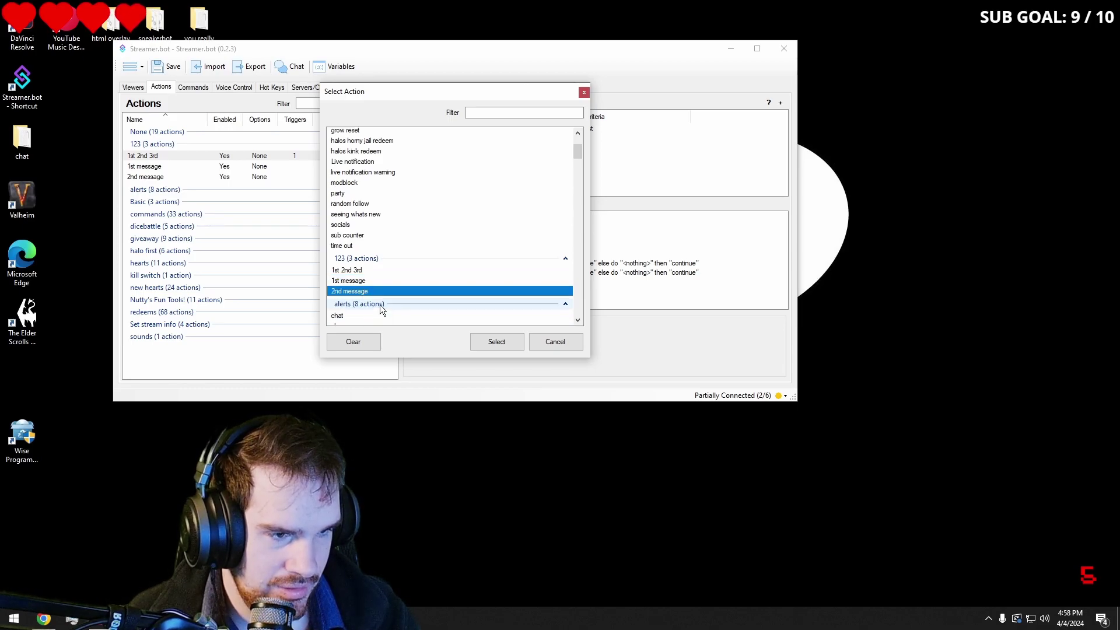
pyautogui.click(483, 344)
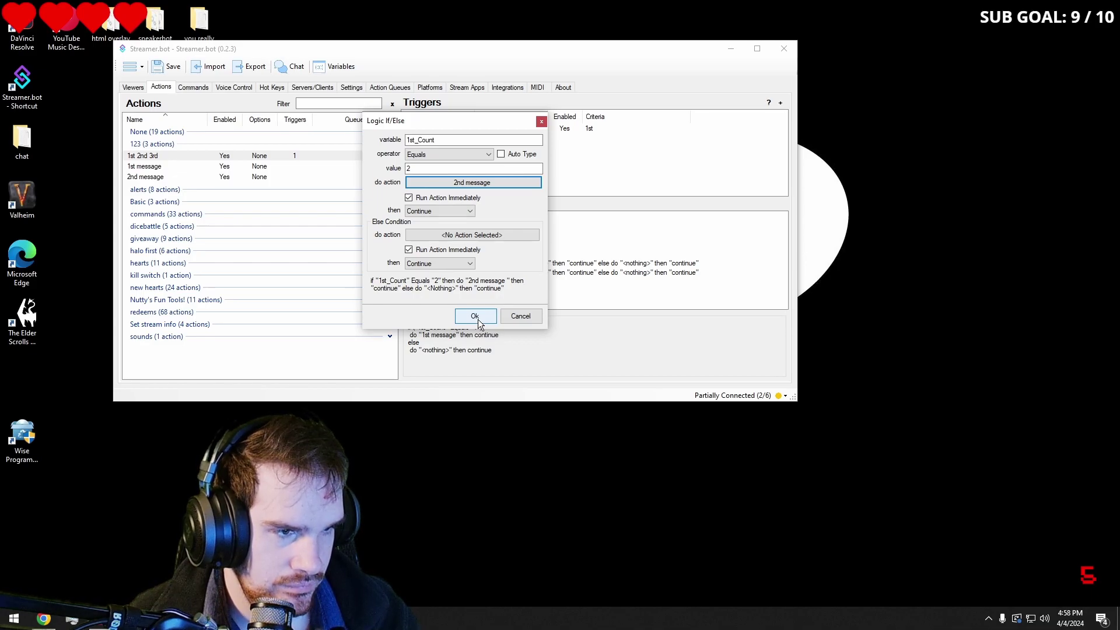
pyautogui.click(475, 317)
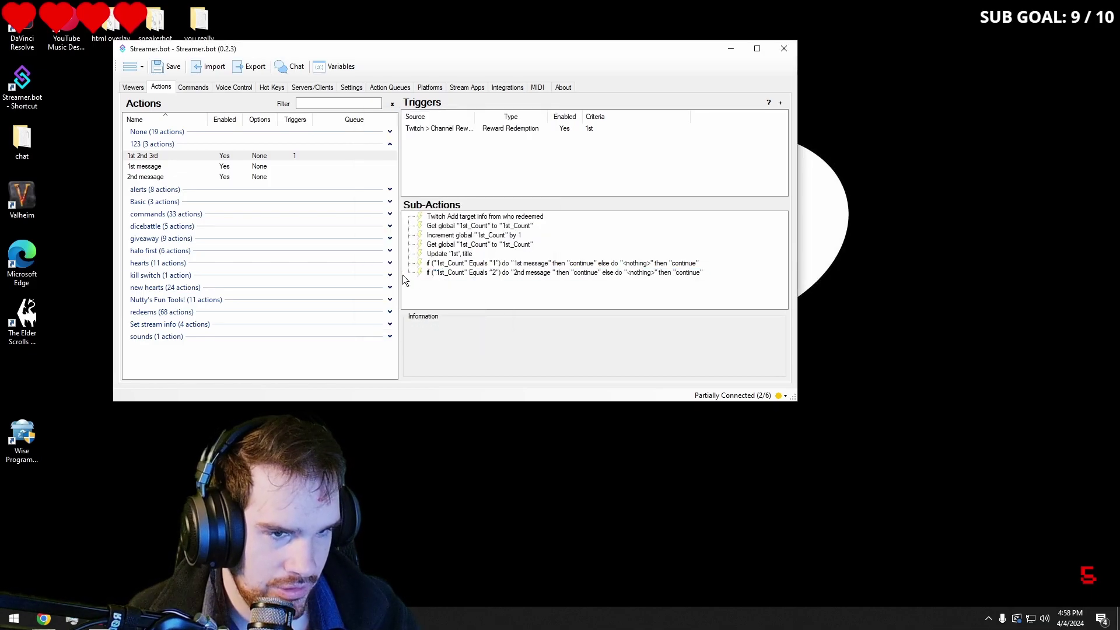
# Duplicate the "2nd message" action and rename the copy "3rd message"
pyautogui.click(197, 176)
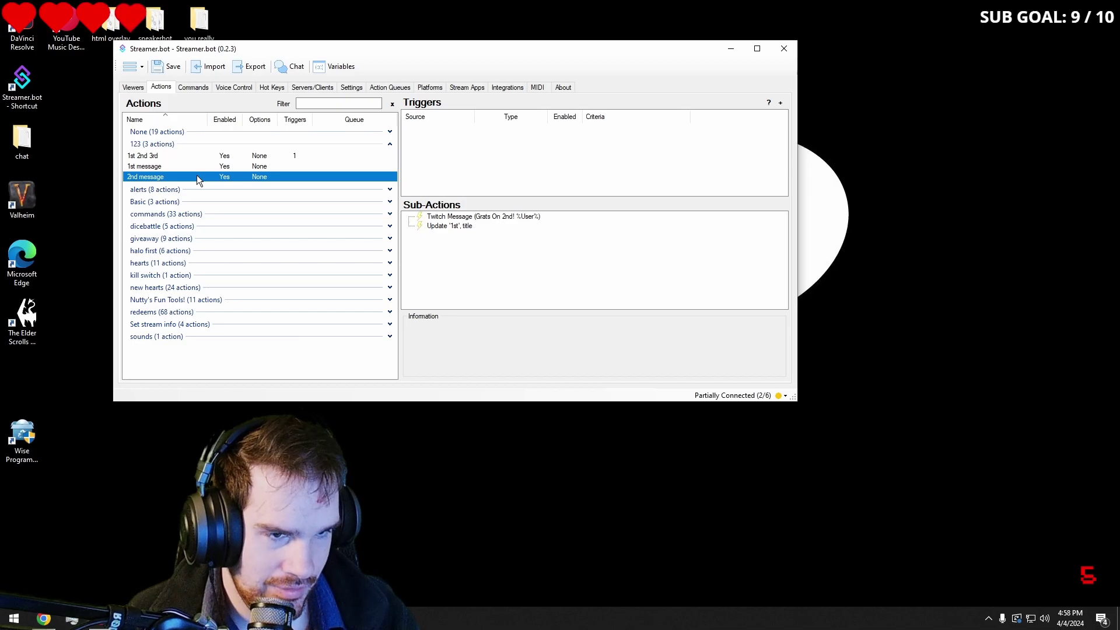
pyautogui.rightClick(198, 179)
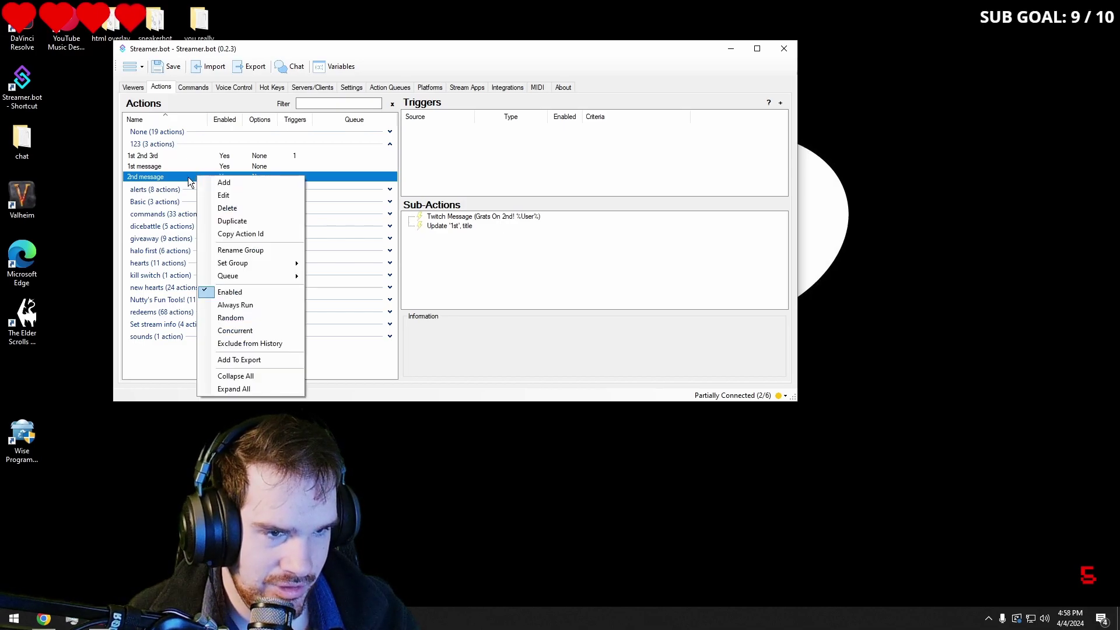
pyautogui.click(243, 221)
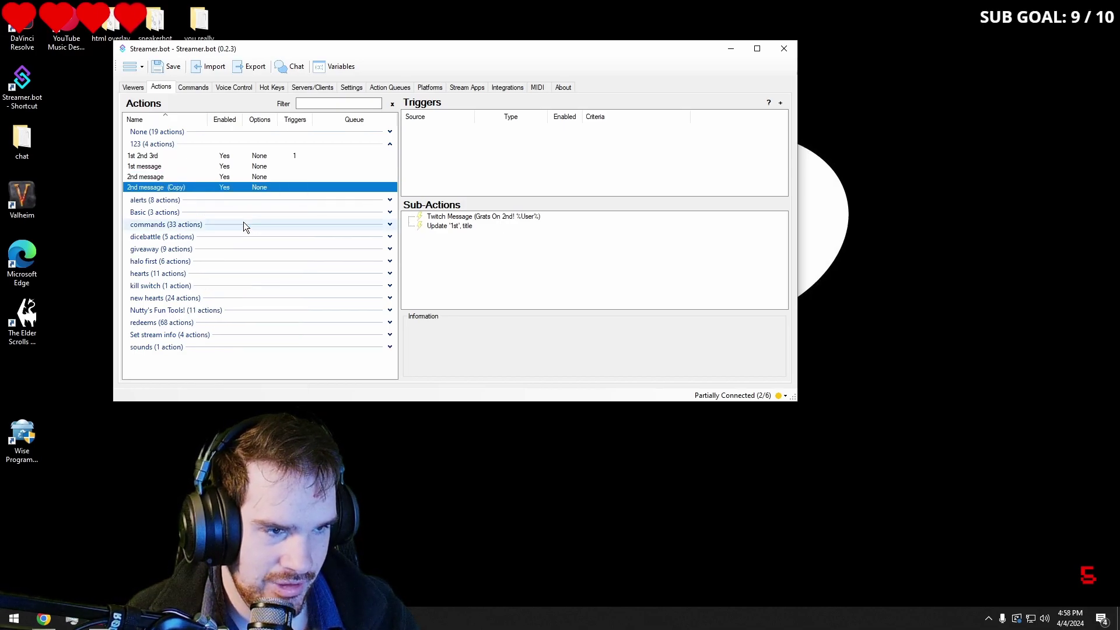
pyautogui.doubleClick(197, 186)
pyautogui.moveTo(458, 184); pyautogui.dragTo(437, 186)
pyautogui.press('BackSpace')
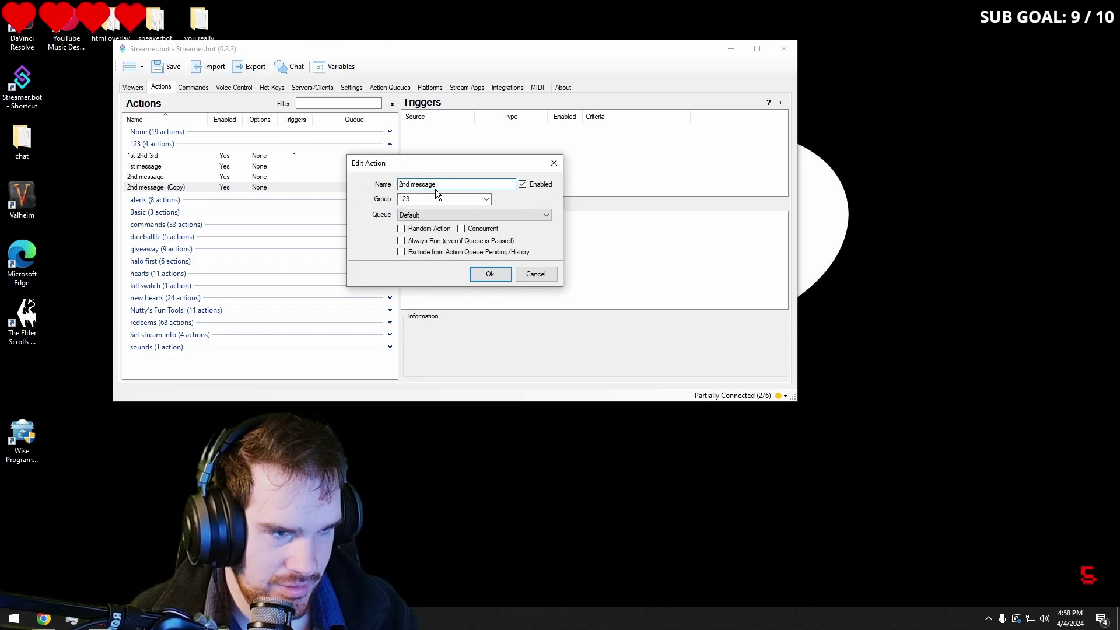
pyautogui.press('Home')
pyautogui.press('Delete')
pyautogui.write('3')
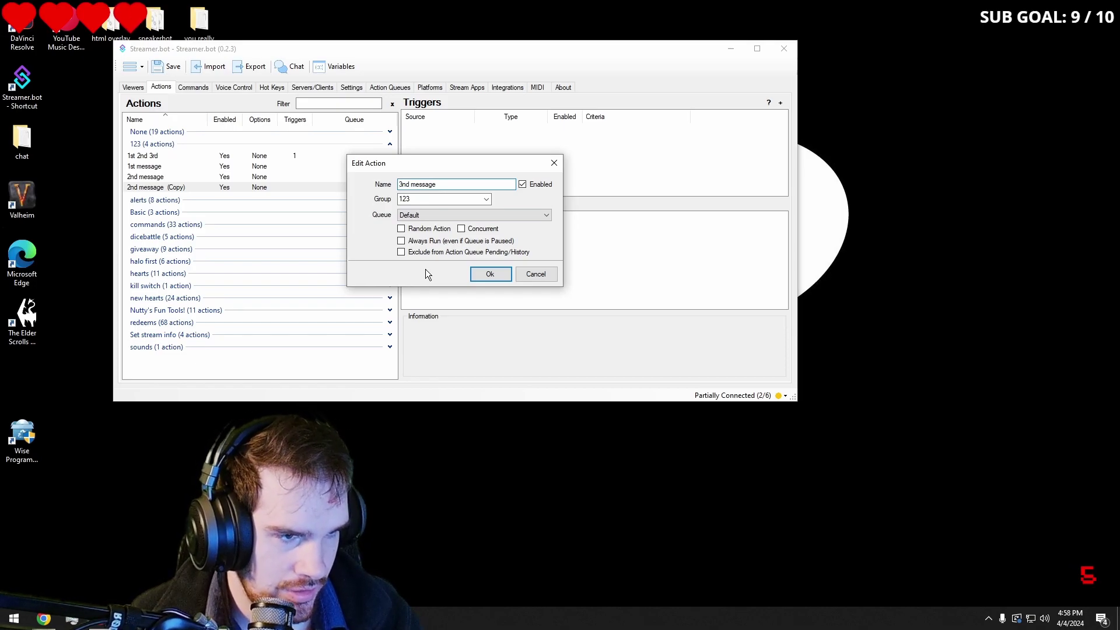
pyautogui.press('Delete')
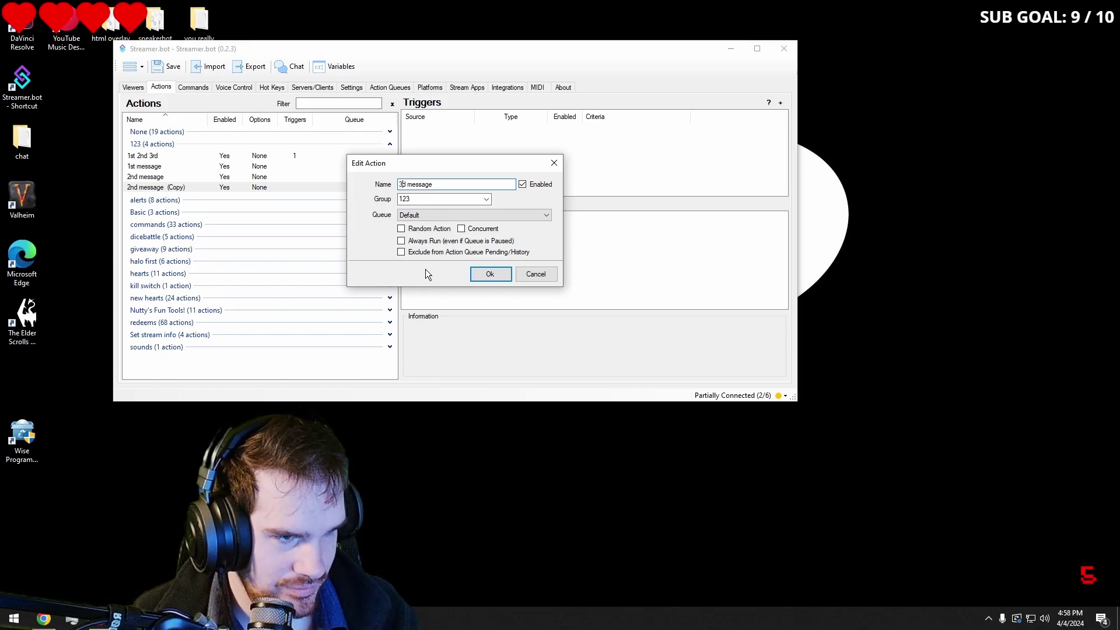
pyautogui.write('r')
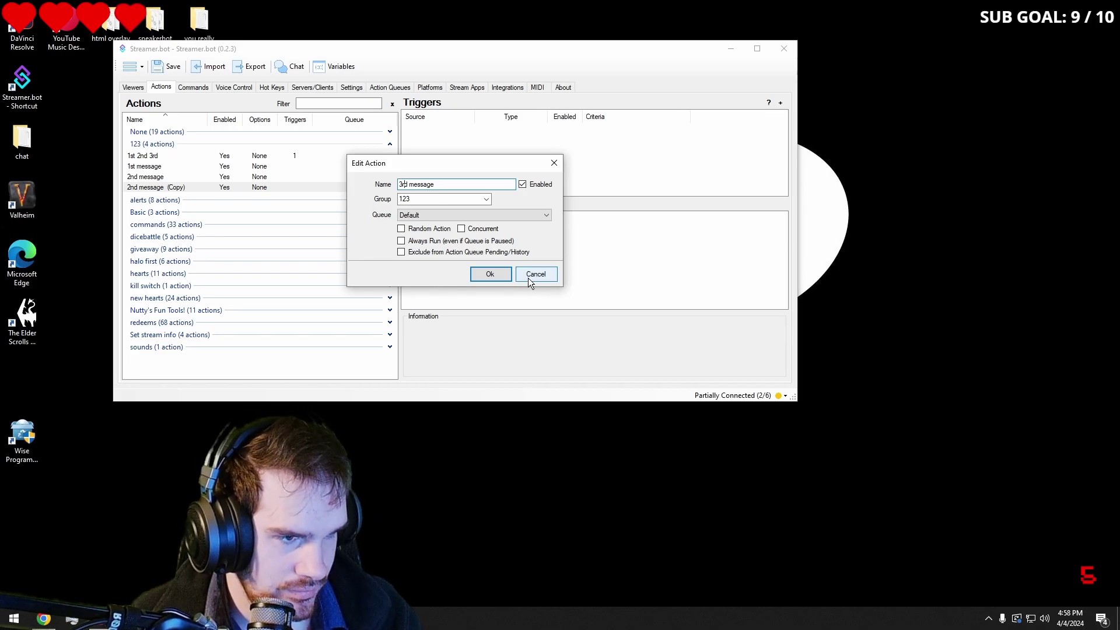
pyautogui.click(489, 274)
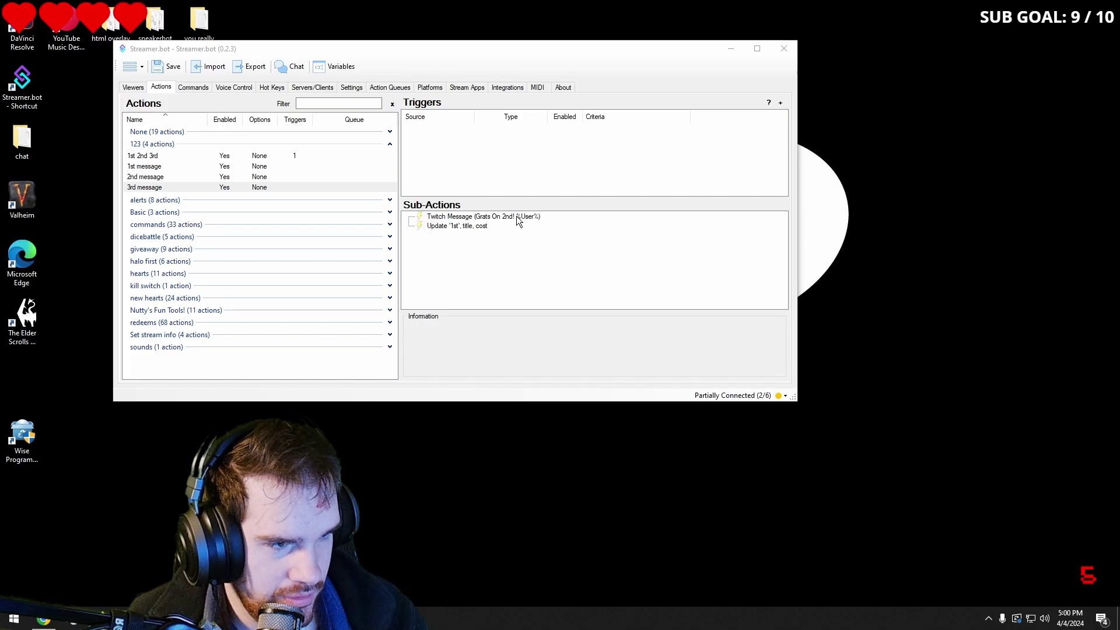
# Change the Twitch message text in the "3rd message" action to "Grats On 3rd! %User%"
pyautogui.doubleClick(517, 216)
pyautogui.click(346, 202)
pyautogui.press('BackSpace')
pyautogui.write('3')
pyautogui.press('Delete')
pyautogui.write('rd! %User%')
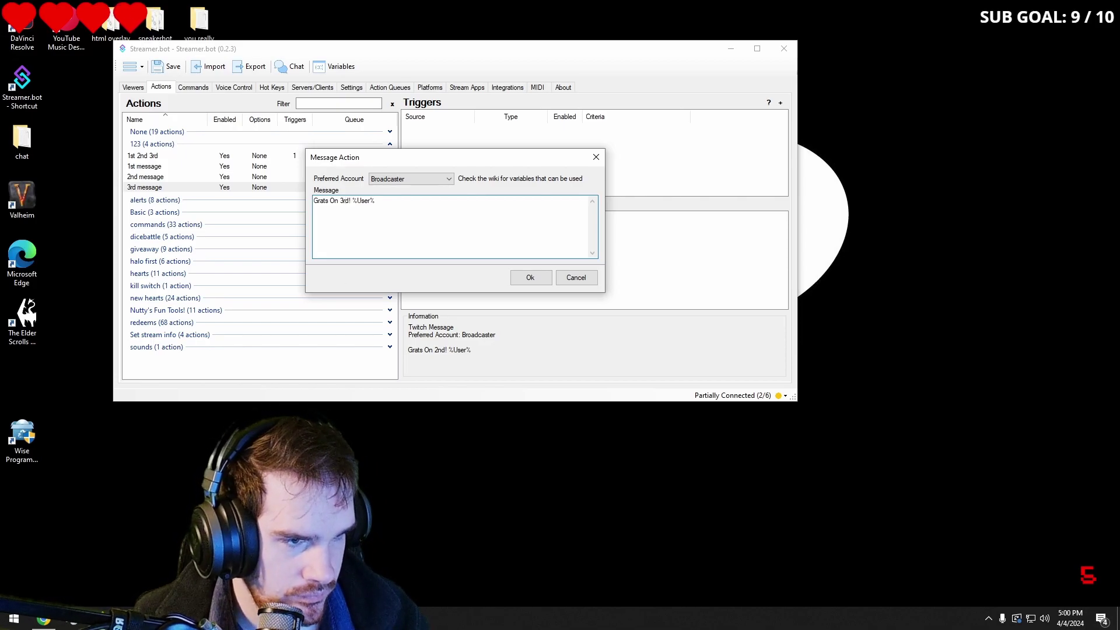
pyautogui.click(532, 279)
# Delete the Update Reward sub-action for "1st" from the "3rd message" action
pyautogui.click(474, 226)
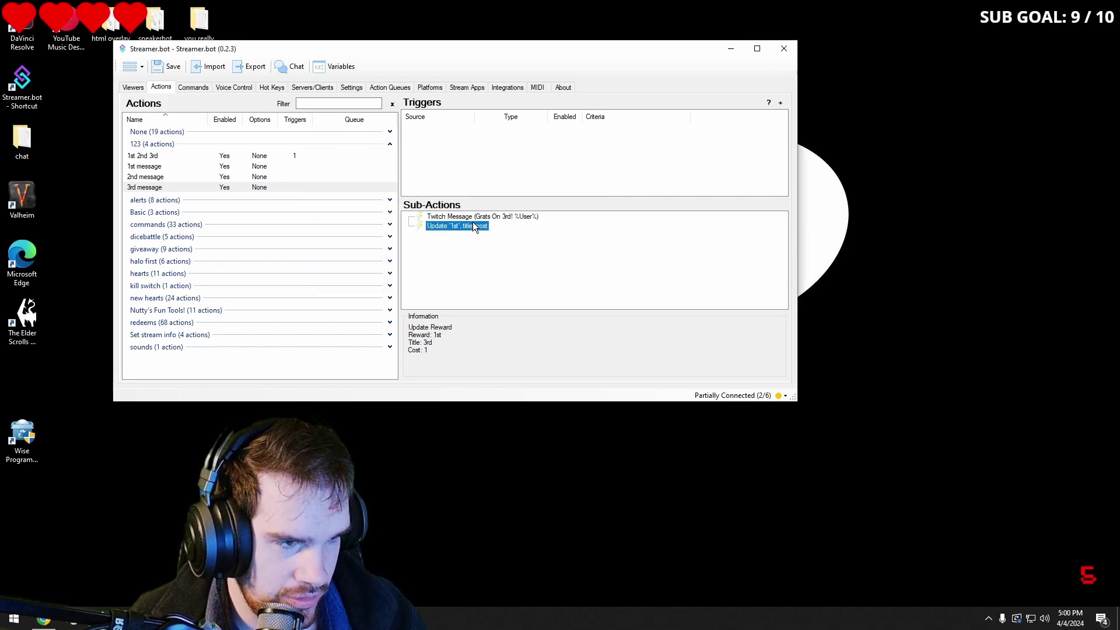
pyautogui.rightClick(473, 225)
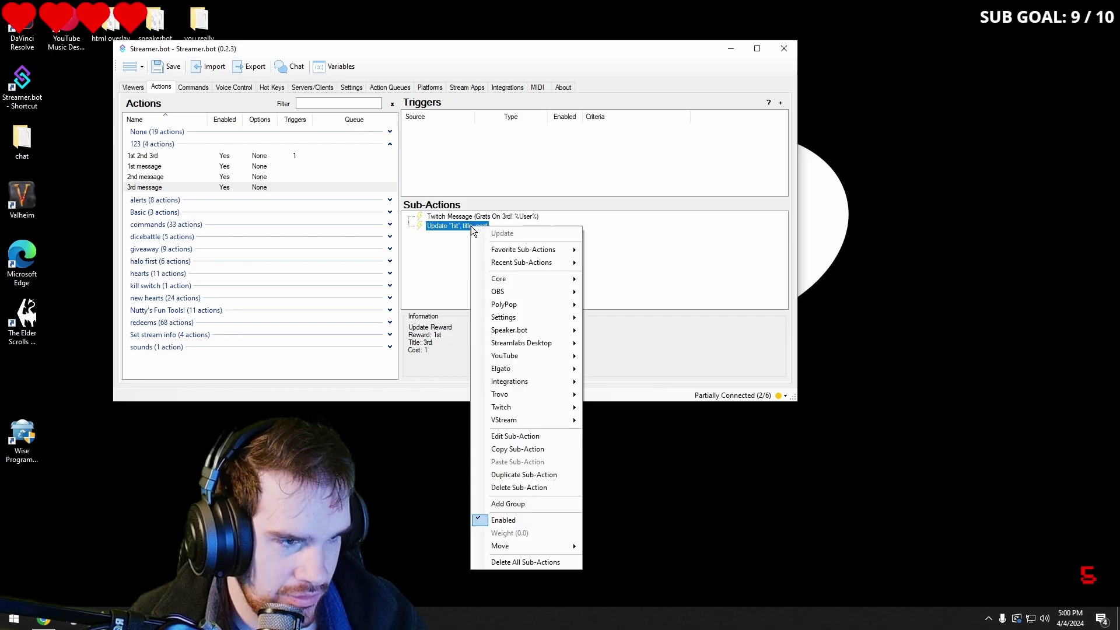
pyautogui.click(508, 488)
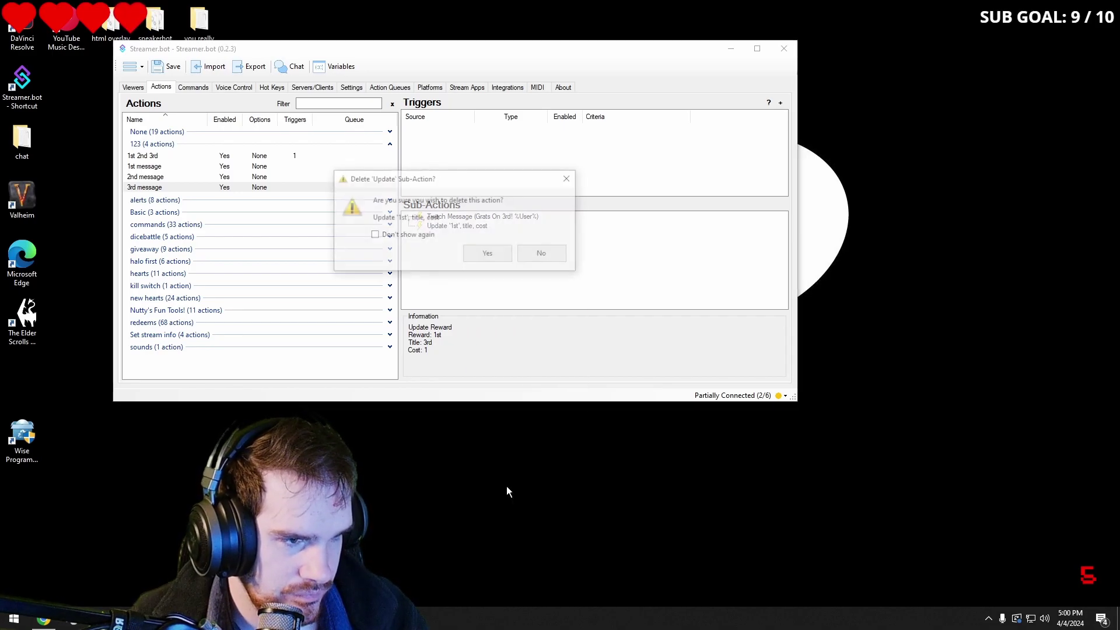
pyautogui.click(481, 257)
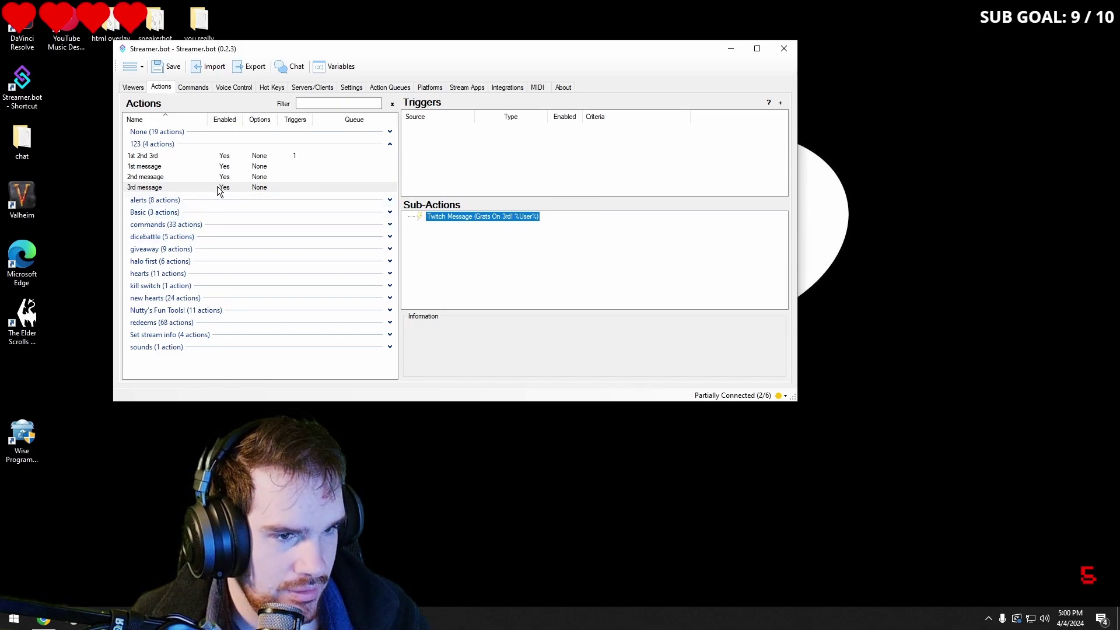
# Duplicate the last If/Else sub-action in the "1st 2nd 3rd" action and set the copy's comparison value to 3
pyautogui.click(204, 155)
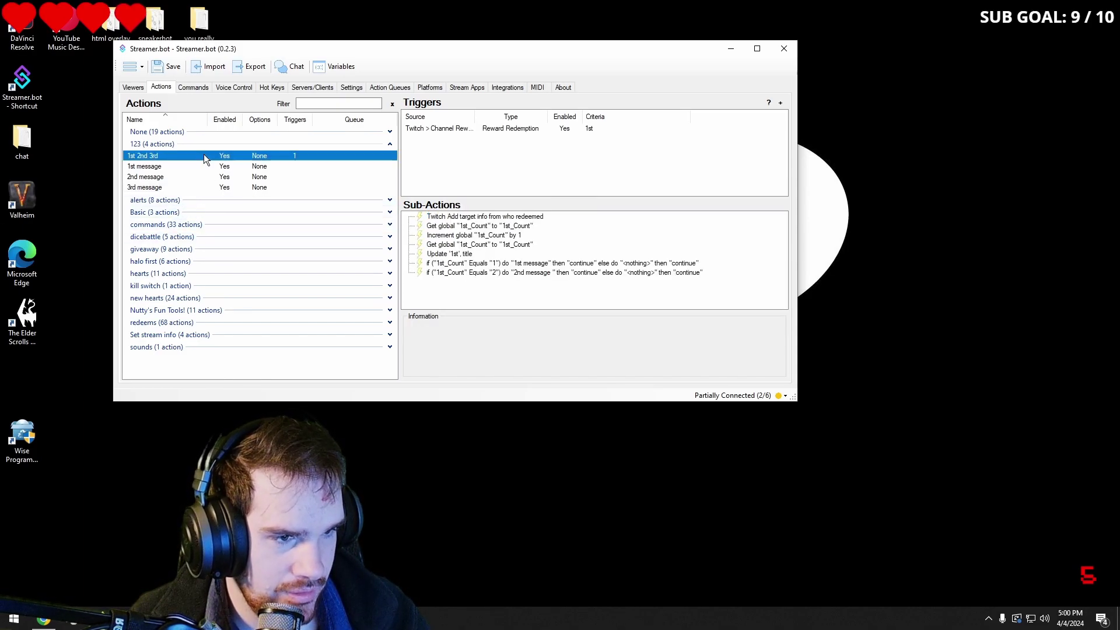
pyautogui.rightClick(450, 273)
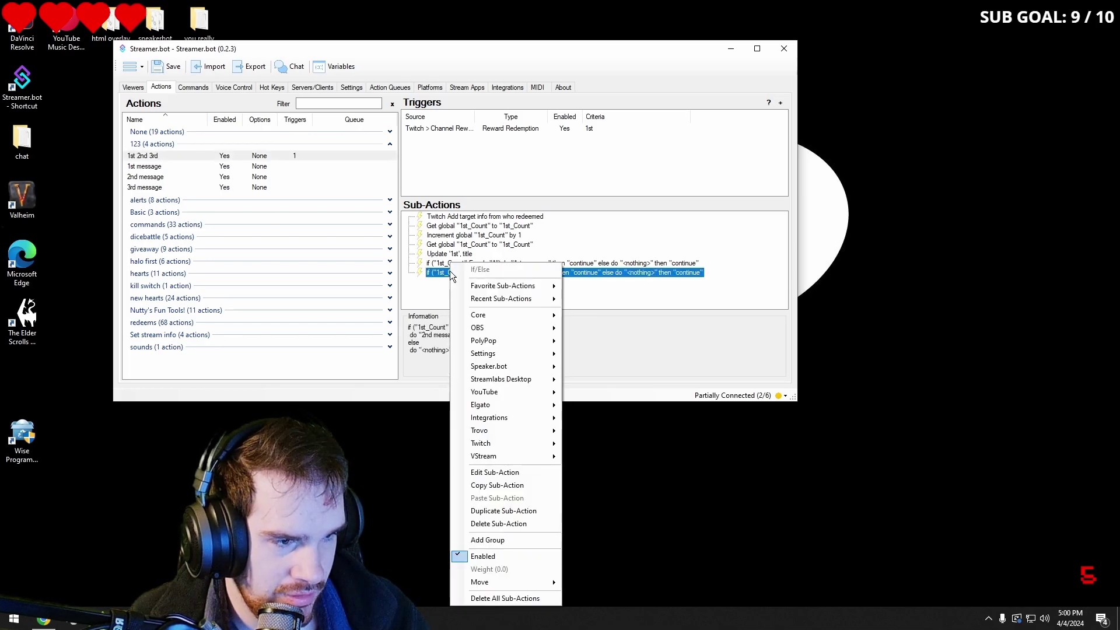
pyautogui.click(499, 510)
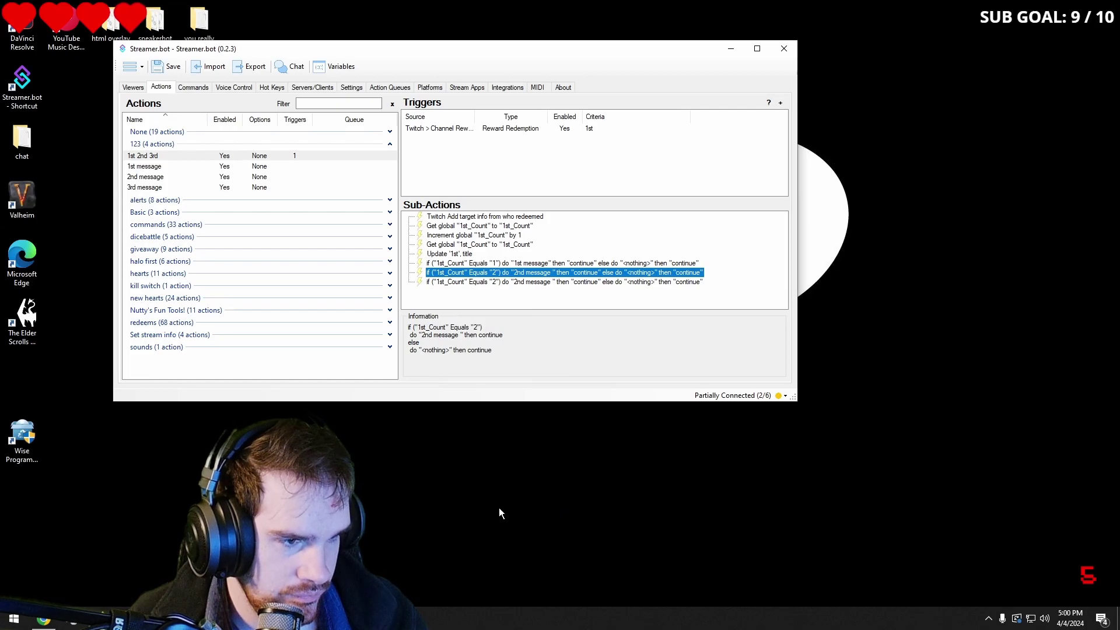
pyautogui.doubleClick(465, 283)
pyautogui.press('Tab')
pyautogui.press('Tab')
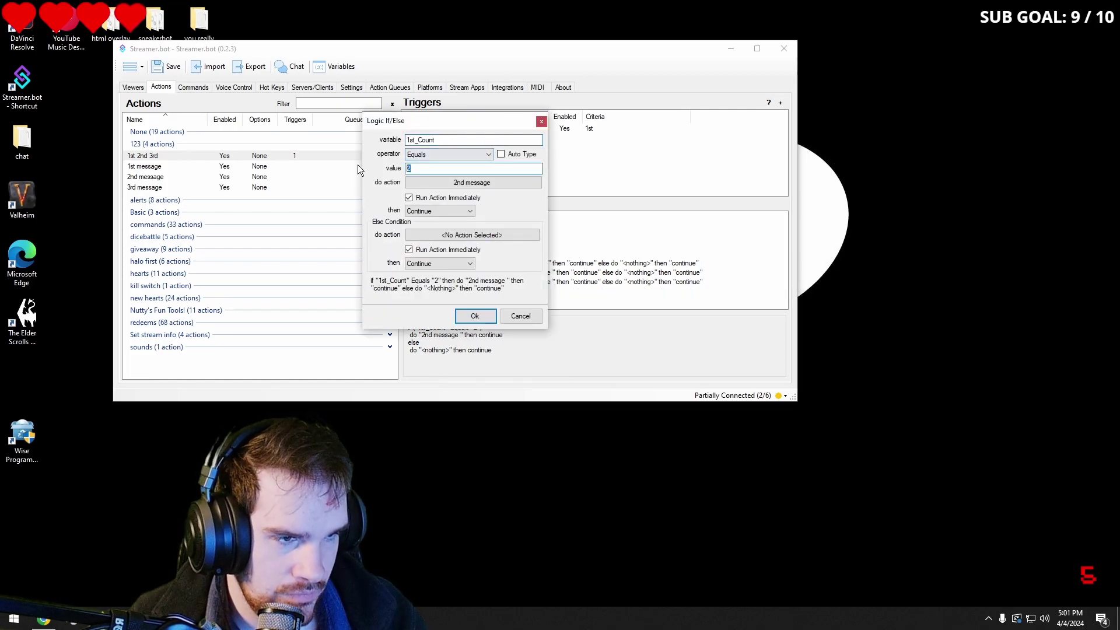
pyautogui.write('3')
# Make the duplicated If/Else condition run the "3rd message" action when true and save it
pyautogui.click(447, 184)
pyautogui.click(349, 320)
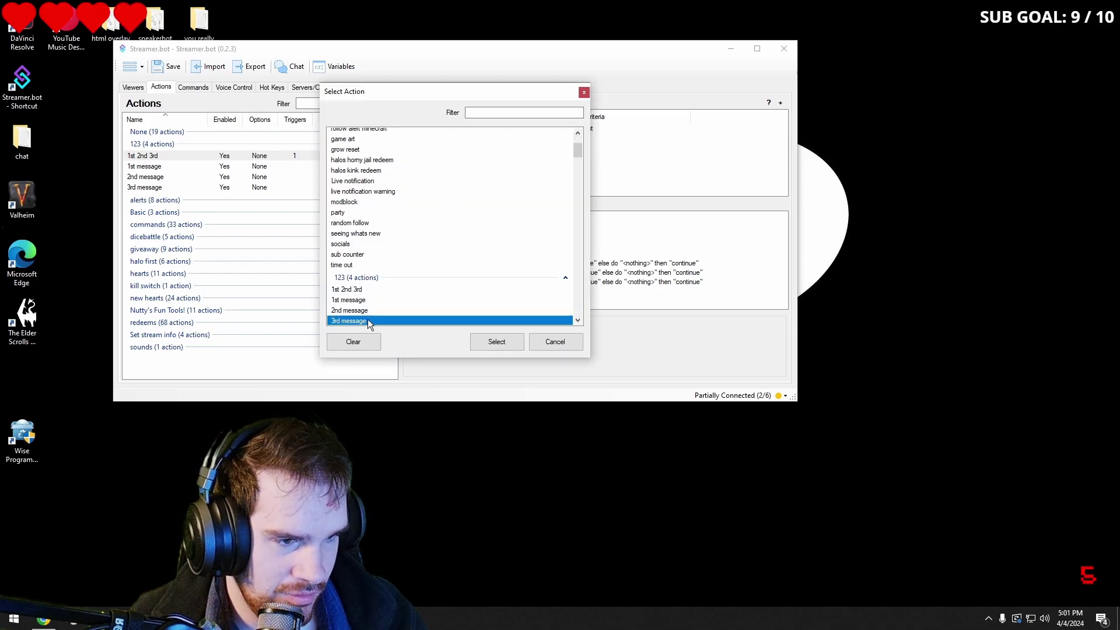
pyautogui.click(501, 340)
pyautogui.click(473, 315)
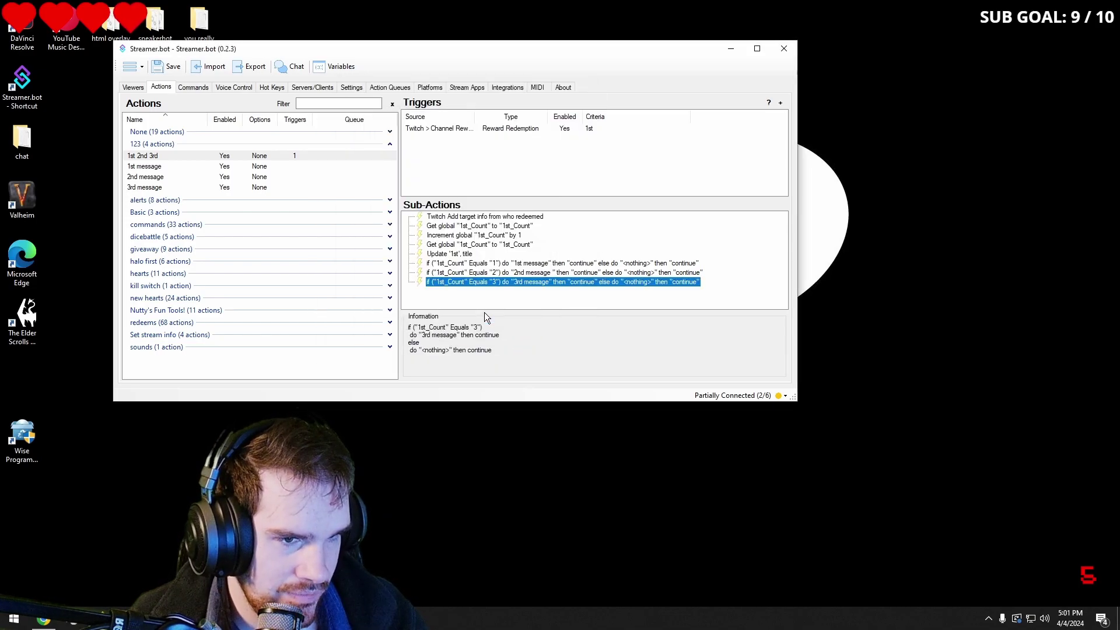
# Add a new action named "123 disabled" to the 123 group
pyautogui.rightClick(199, 190)
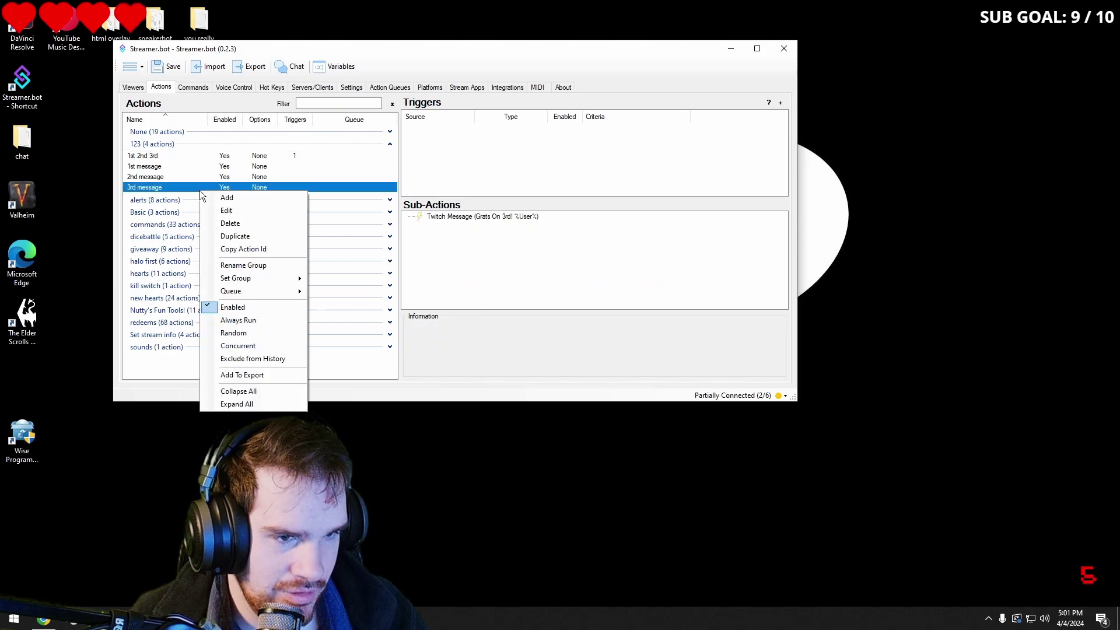
pyautogui.click(223, 197)
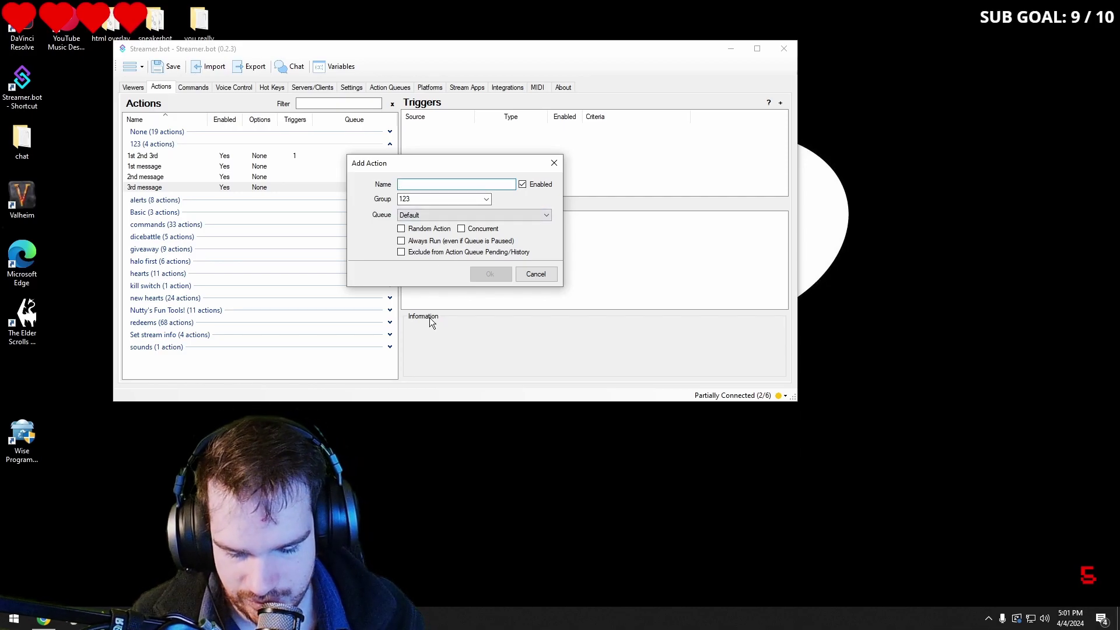
pyautogui.write('123 disabled')
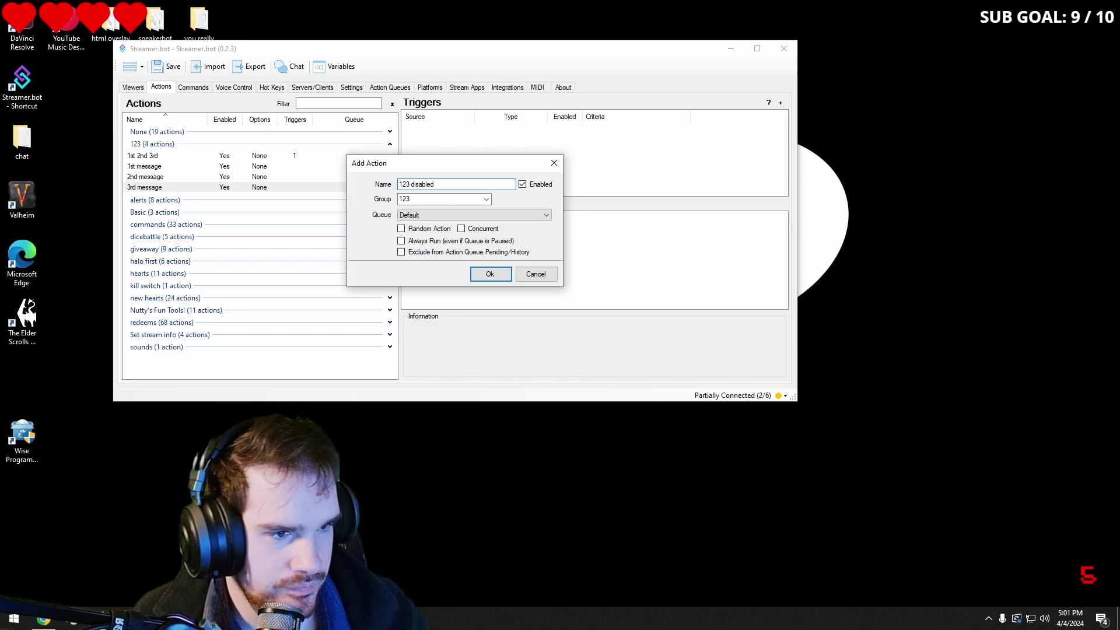
pyautogui.press('Return')
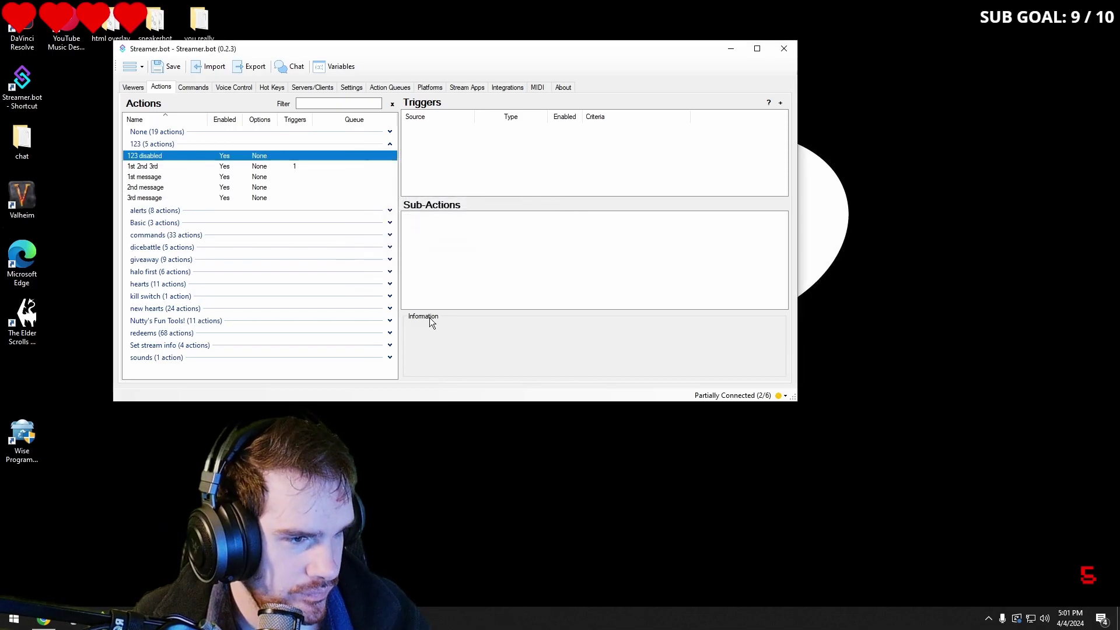
# Add a Twitch reward Set Enabled State sub-action to "123 disabled" that sets the "1st" reward to Disabled
pyautogui.rightClick(445, 227)
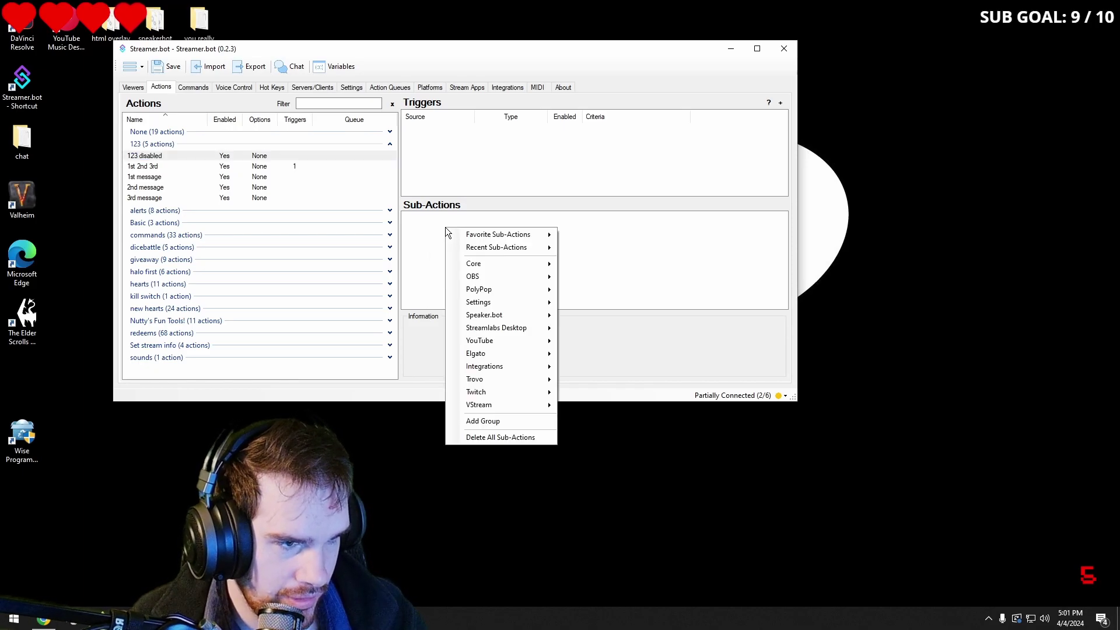
pyautogui.moveTo(457, 239)
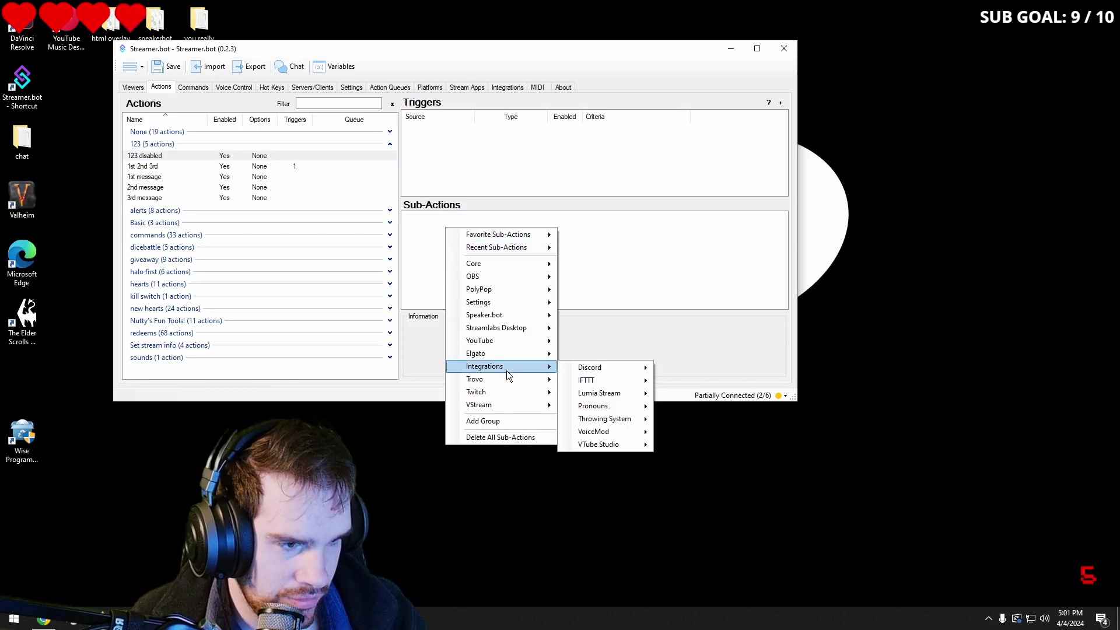
pyautogui.moveTo(504, 392)
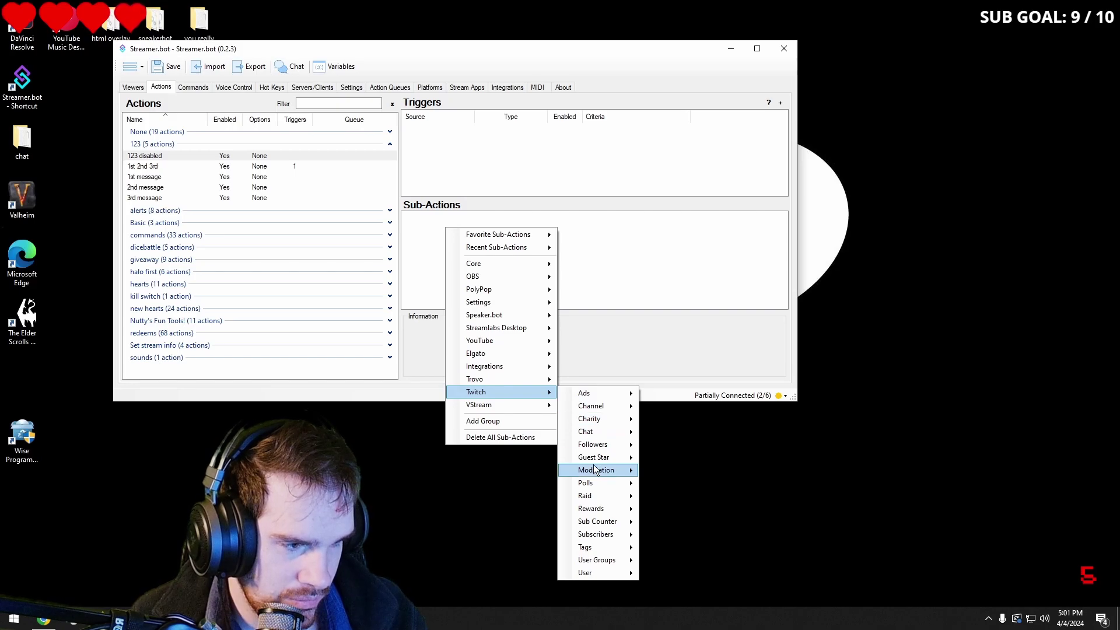
pyautogui.moveTo(593, 510)
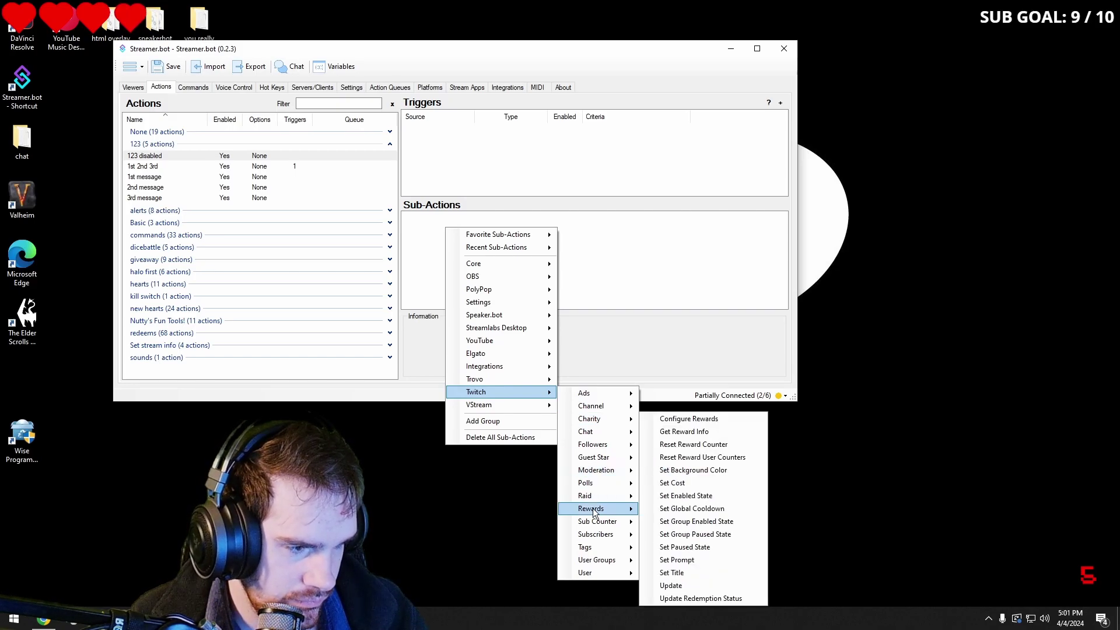
pyautogui.click(690, 501)
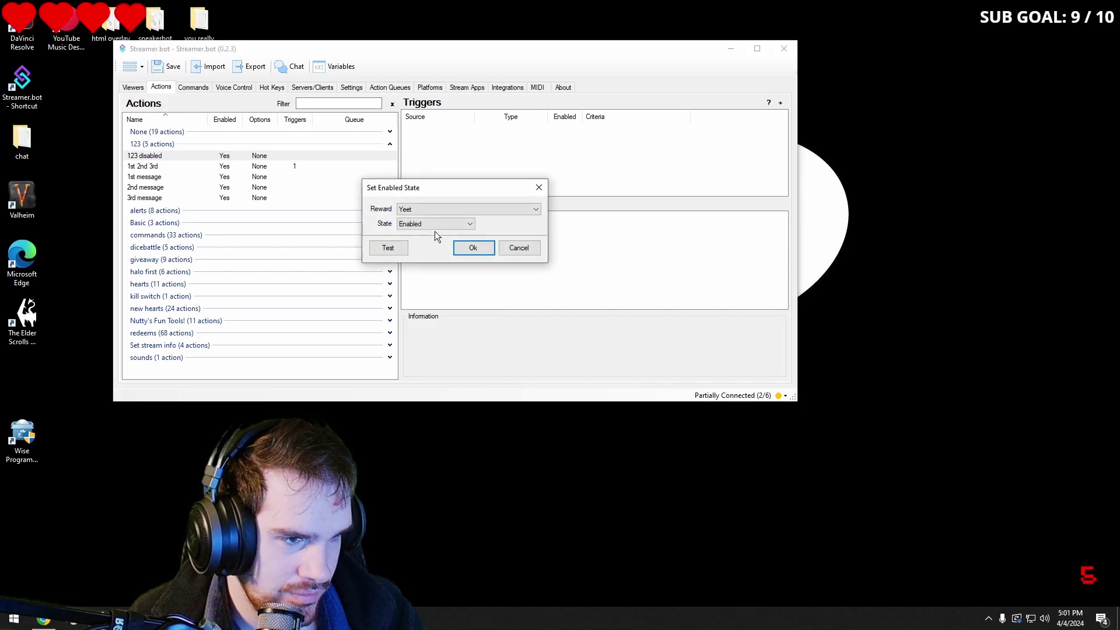
pyautogui.click(446, 209)
pyautogui.scroll(-3, 450, 379)
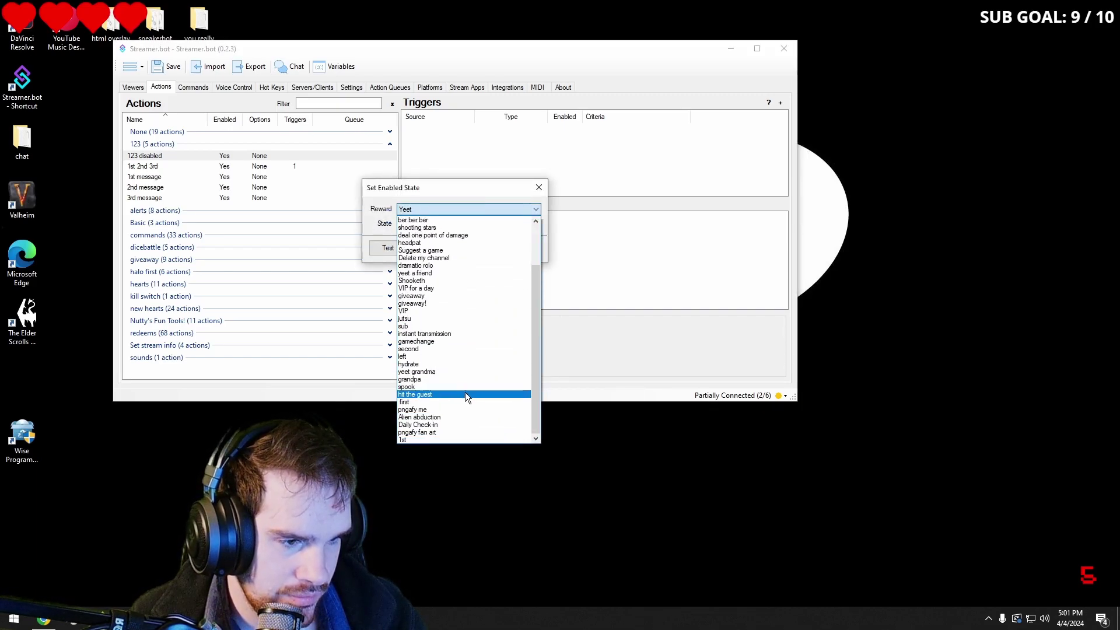
pyautogui.click(423, 439)
pyautogui.click(434, 224)
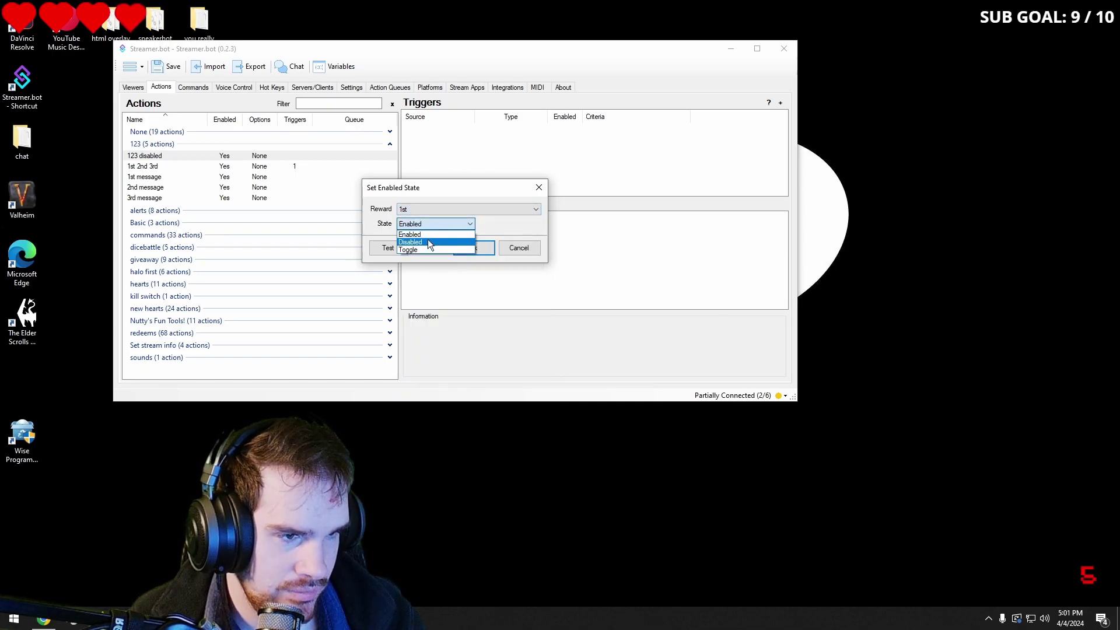
pyautogui.click(429, 242)
pyautogui.click(471, 250)
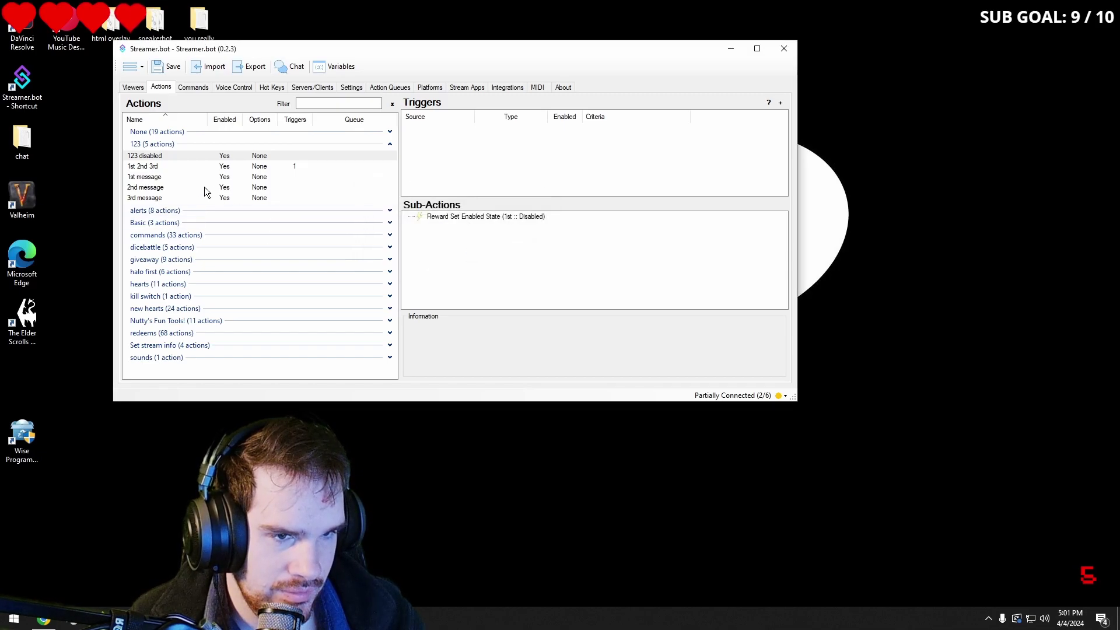
# Duplicate the "3rd message" If/Else sub-action in the "1st 2nd 3rd" action and select the copy
pyautogui.click(179, 166)
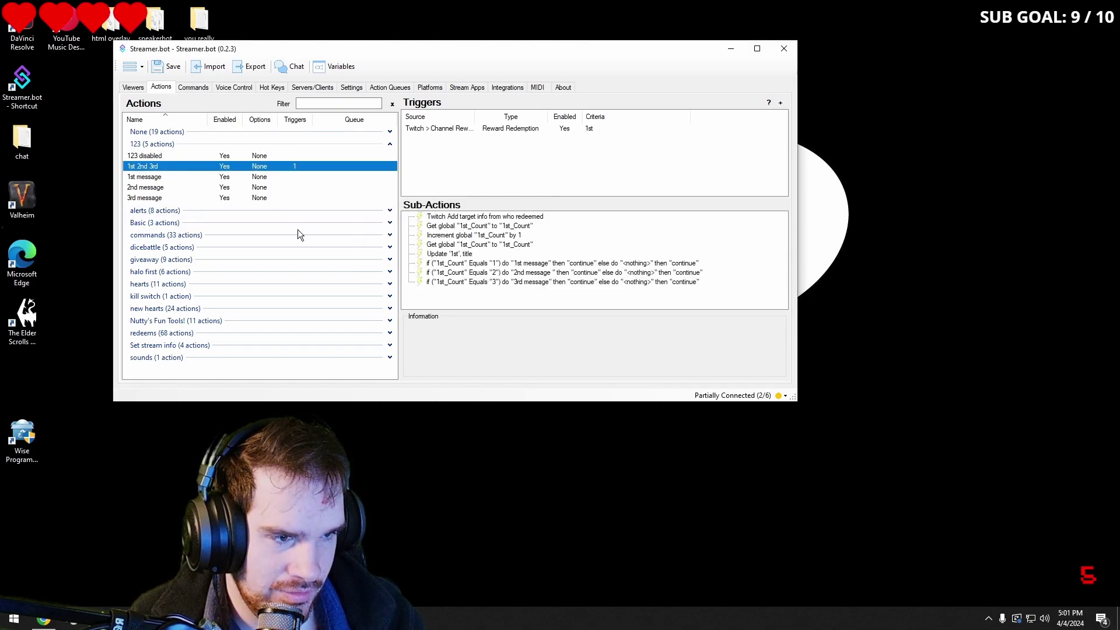
pyautogui.click(451, 281)
pyautogui.rightClick(451, 281)
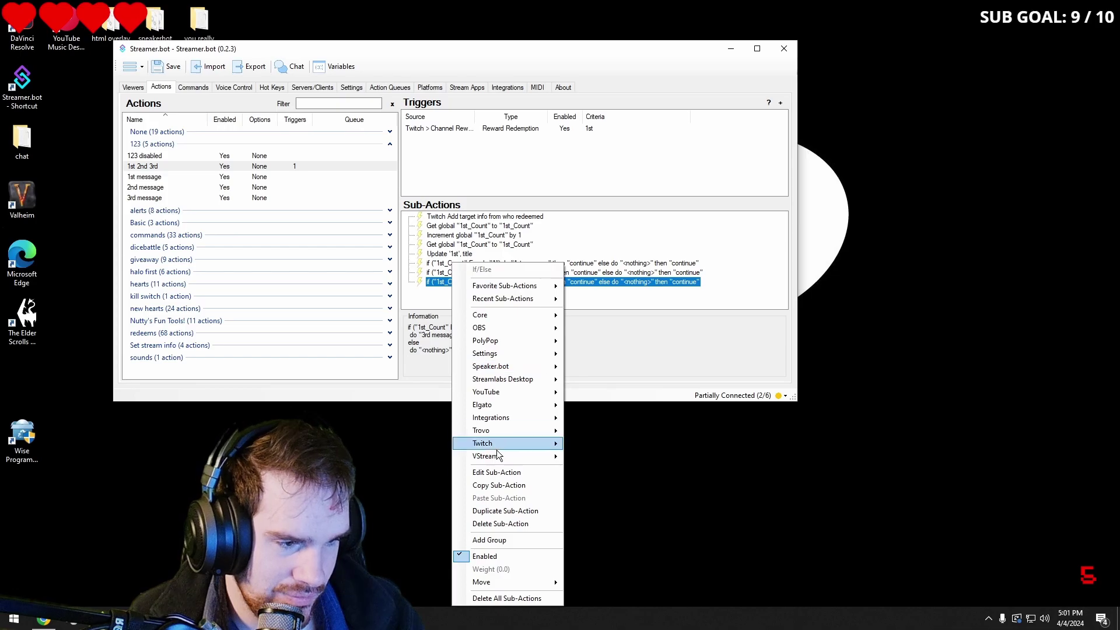
pyautogui.click(498, 510)
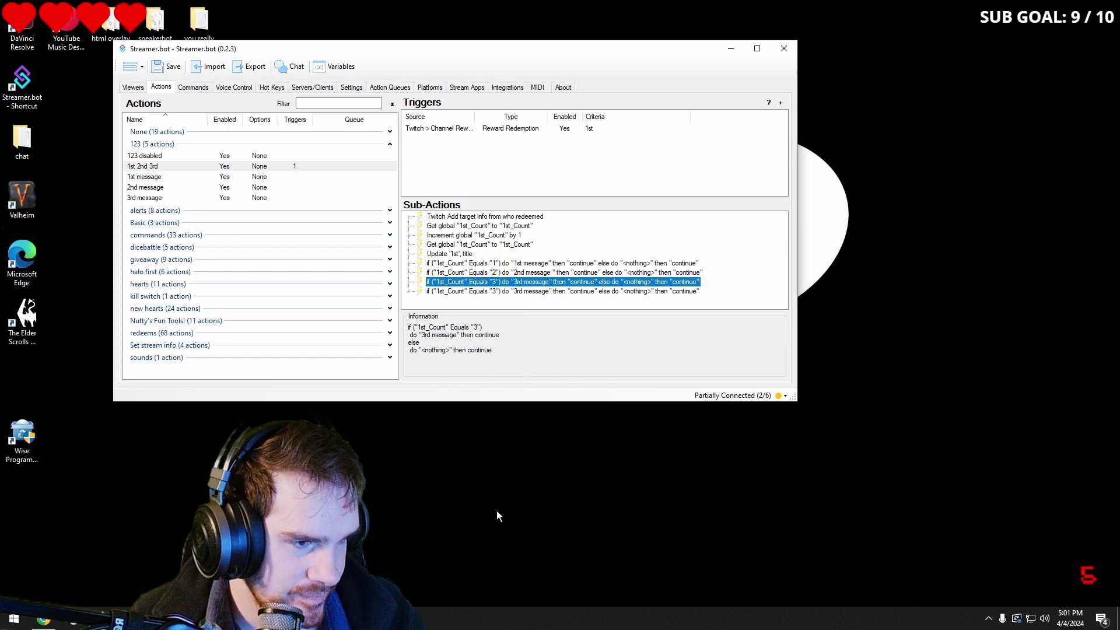
pyautogui.click(499, 295)
pyautogui.rightClick(499, 293)
pyautogui.click(498, 293)
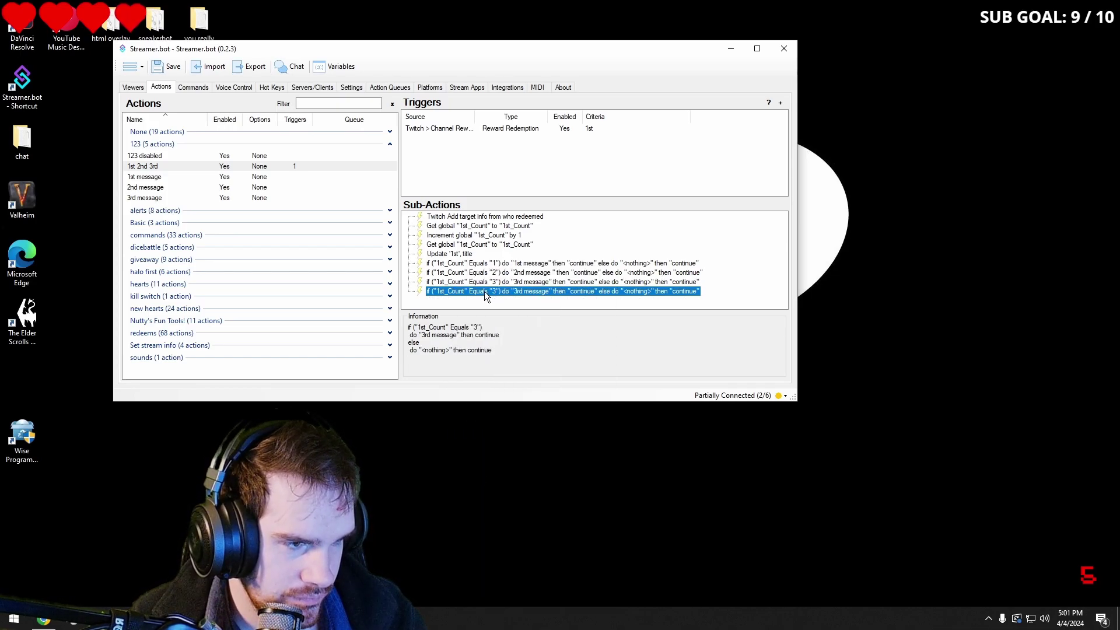
# Make the duplicated If/Else condition run the "123 disabled" action when "1st_Count" equals 3 and save it
pyautogui.doubleClick(484, 291)
pyautogui.click(440, 180)
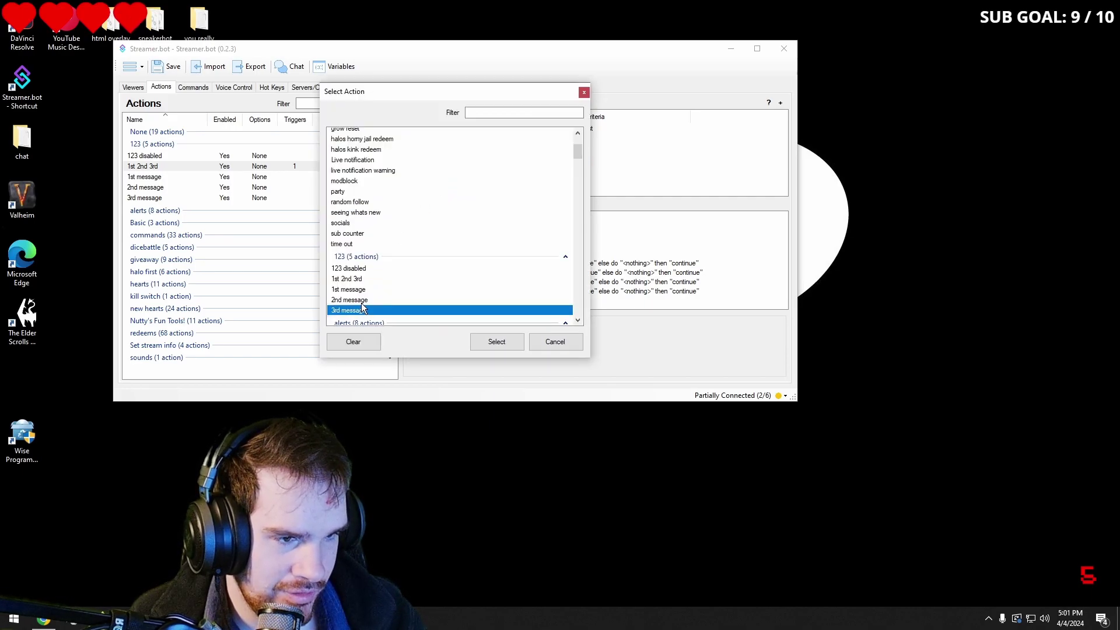
pyautogui.click(360, 269)
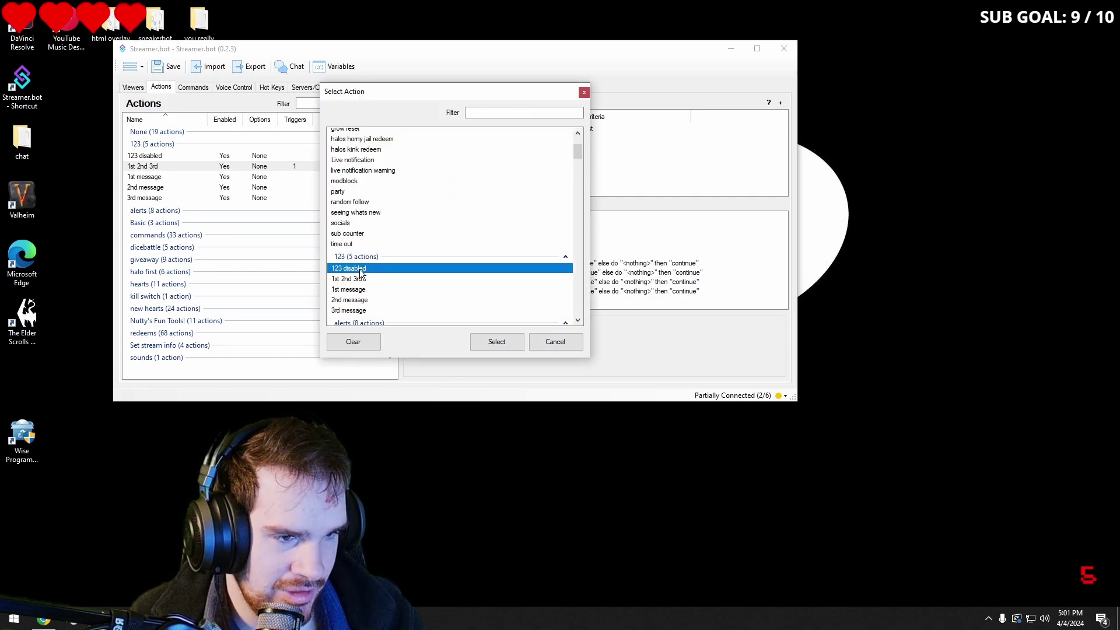
pyautogui.click(491, 344)
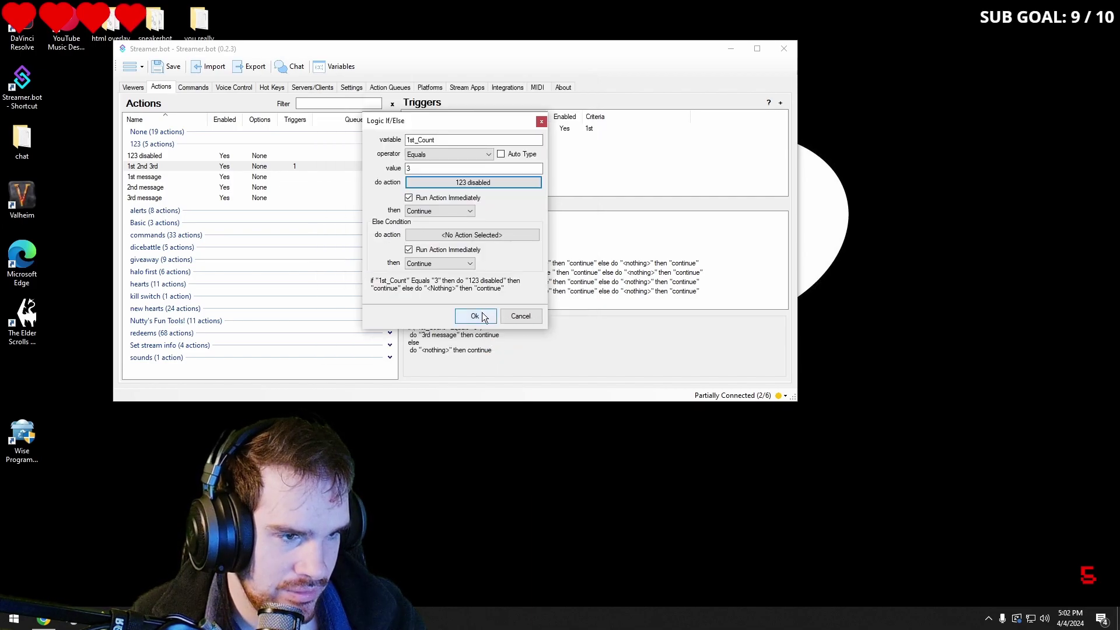
pyautogui.click(475, 316)
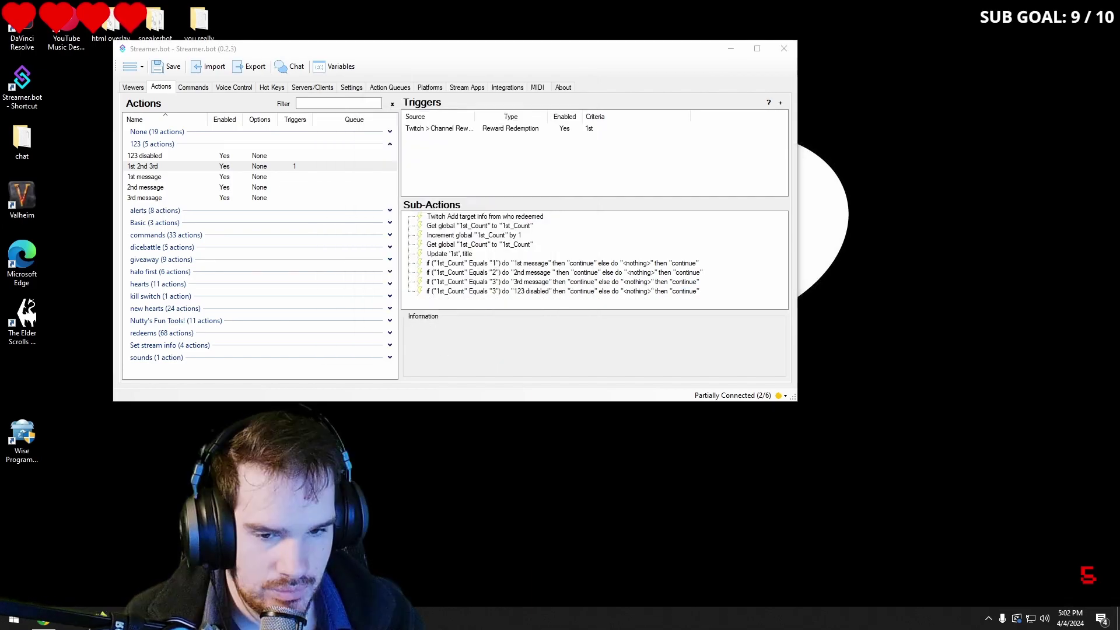
# Add a new action named "123 reset" to the 123 group
pyautogui.rightClick(200, 202)
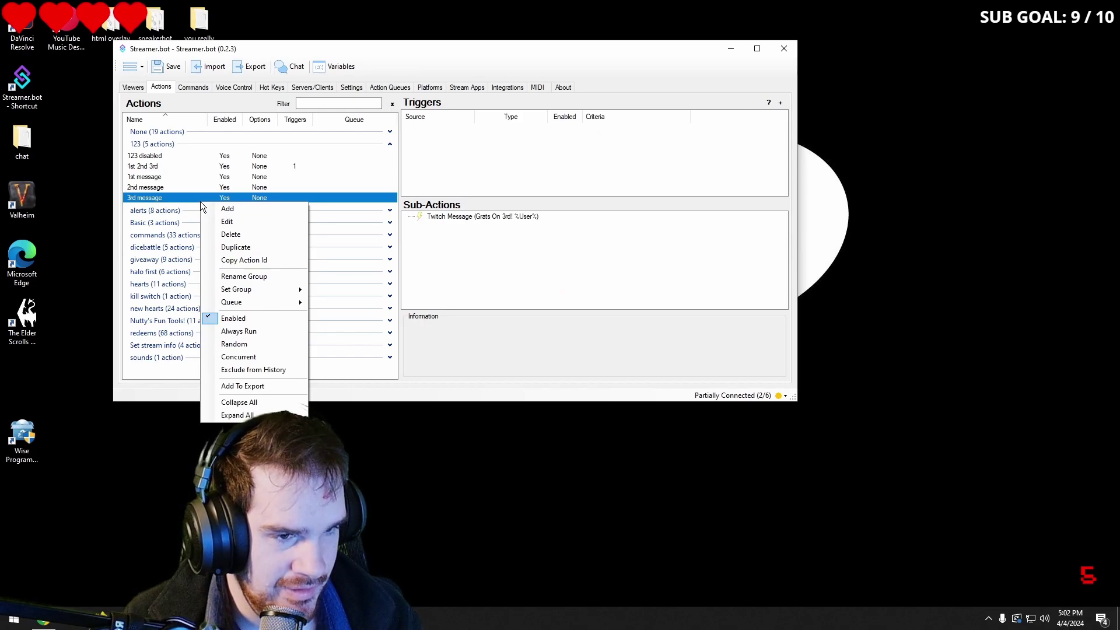
pyautogui.click(226, 209)
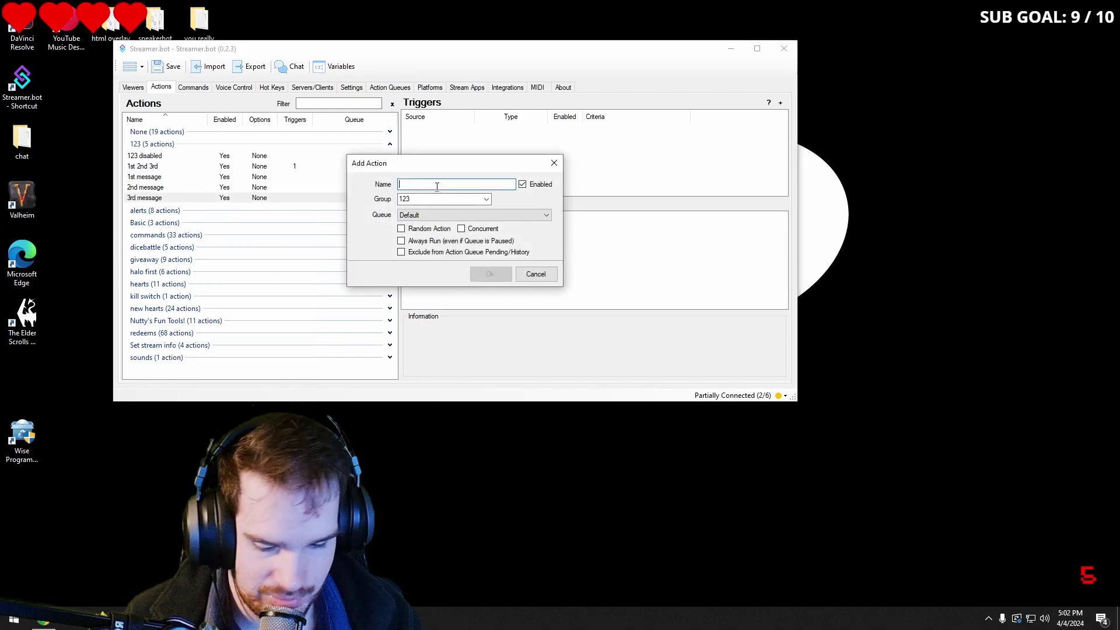
pyautogui.write('123 reset')
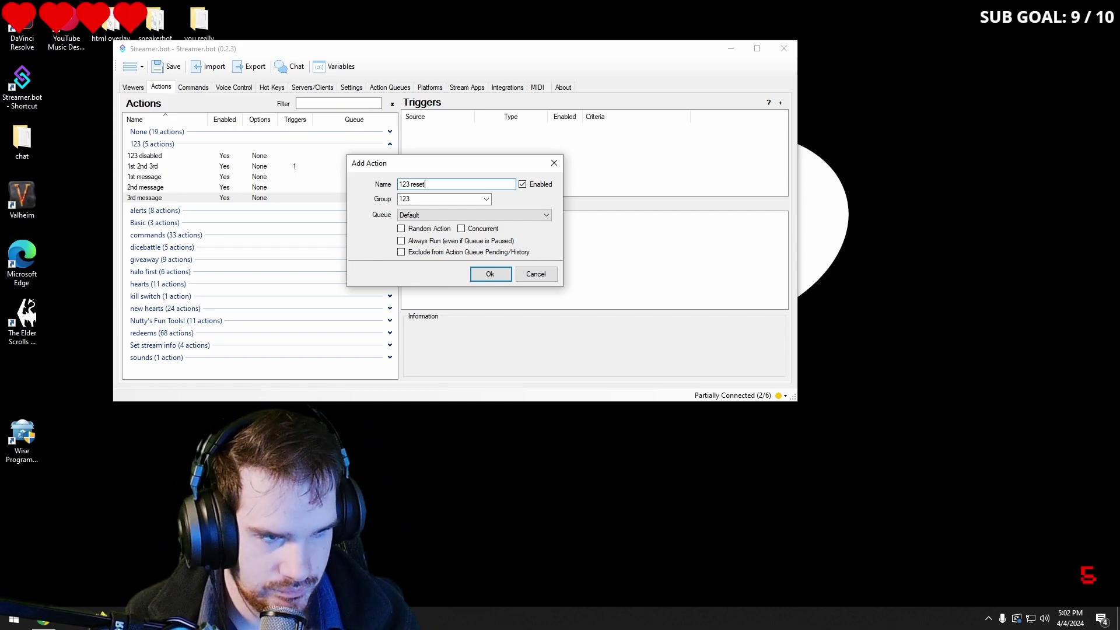
pyautogui.press('Return')
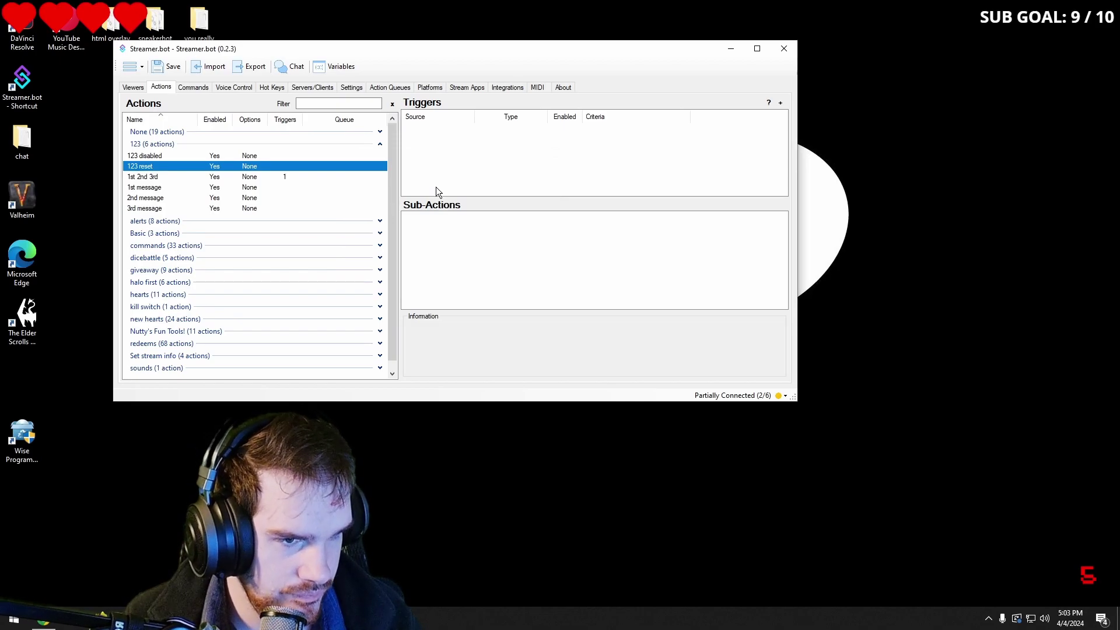
# Add a Twitch reward Update sub-action to "123 reset" that sets the "1st" reward's title to "1st"
pyautogui.rightClick(445, 226)
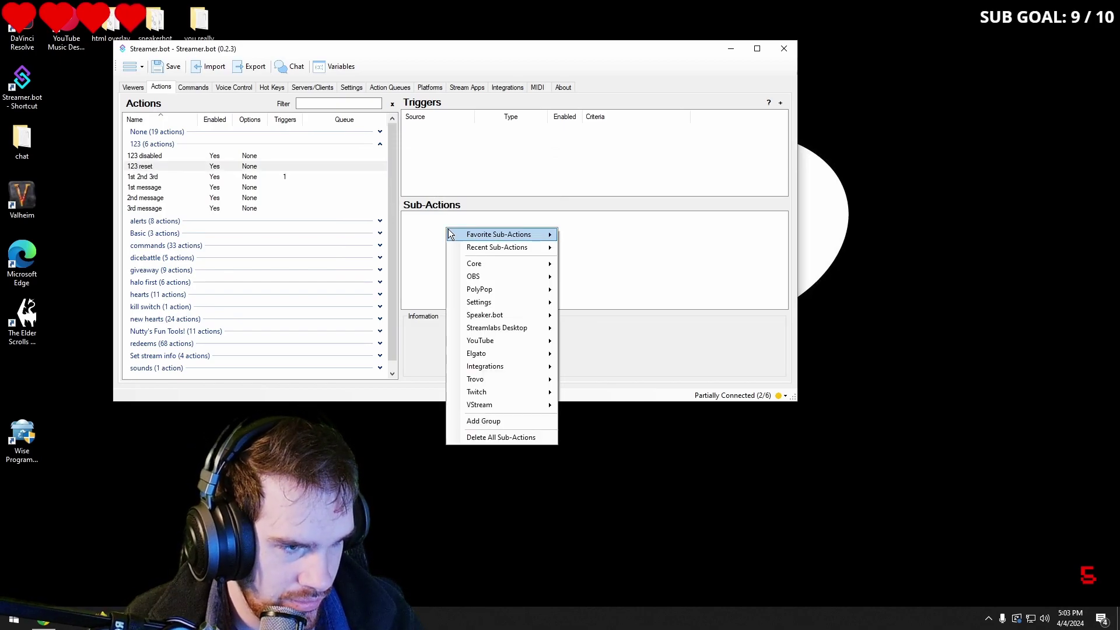
pyautogui.moveTo(471, 247)
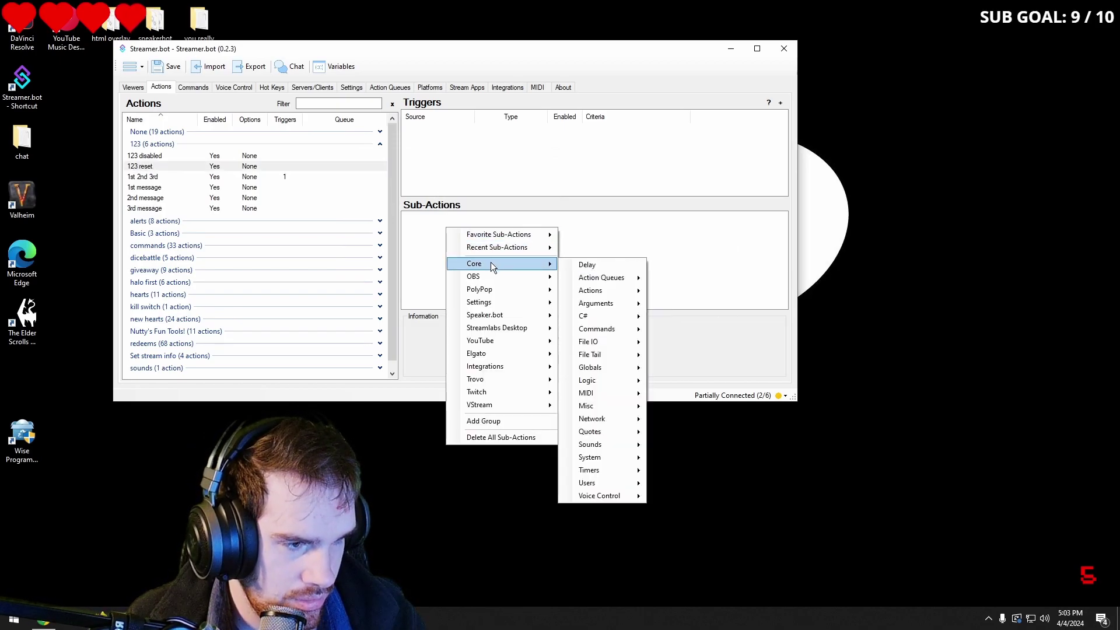
pyautogui.moveTo(509, 391)
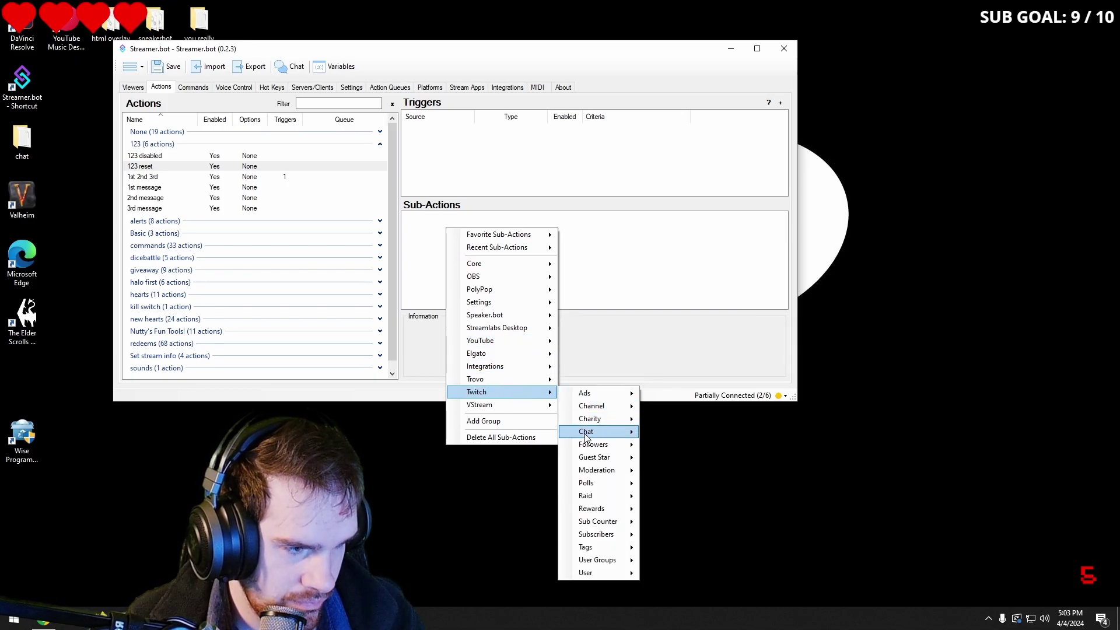
pyautogui.moveTo(586, 436)
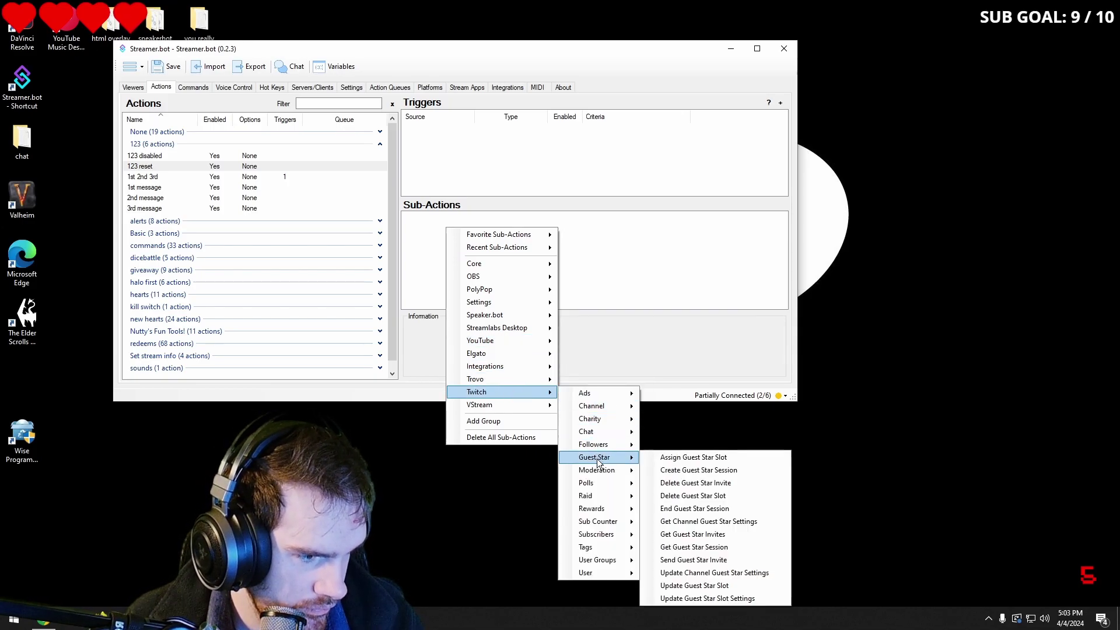
pyautogui.moveTo(602, 514)
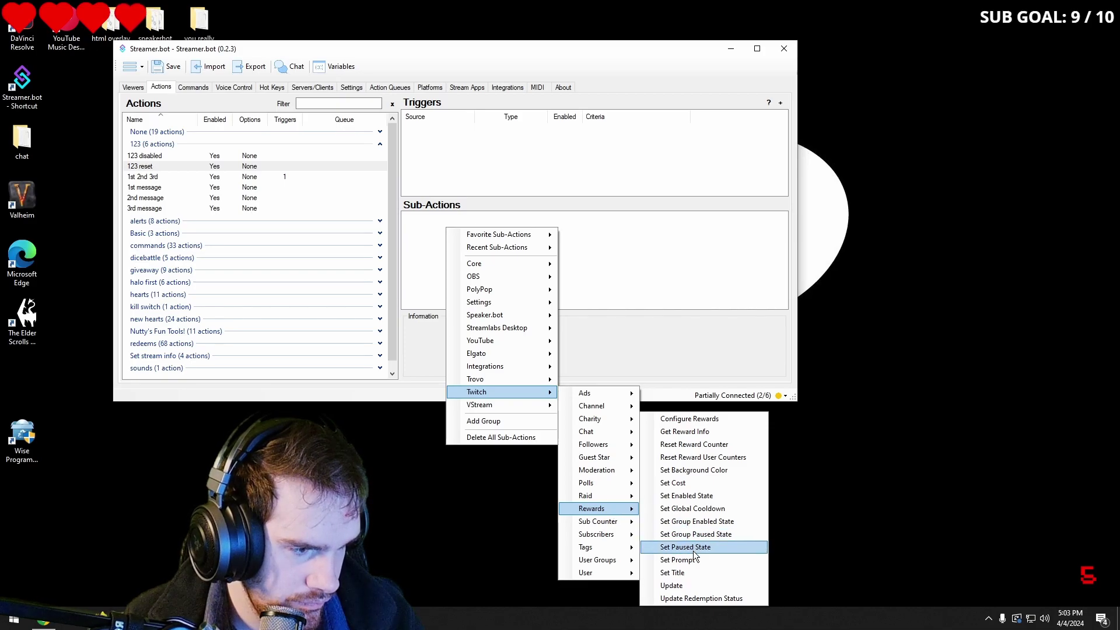
pyautogui.click(674, 580)
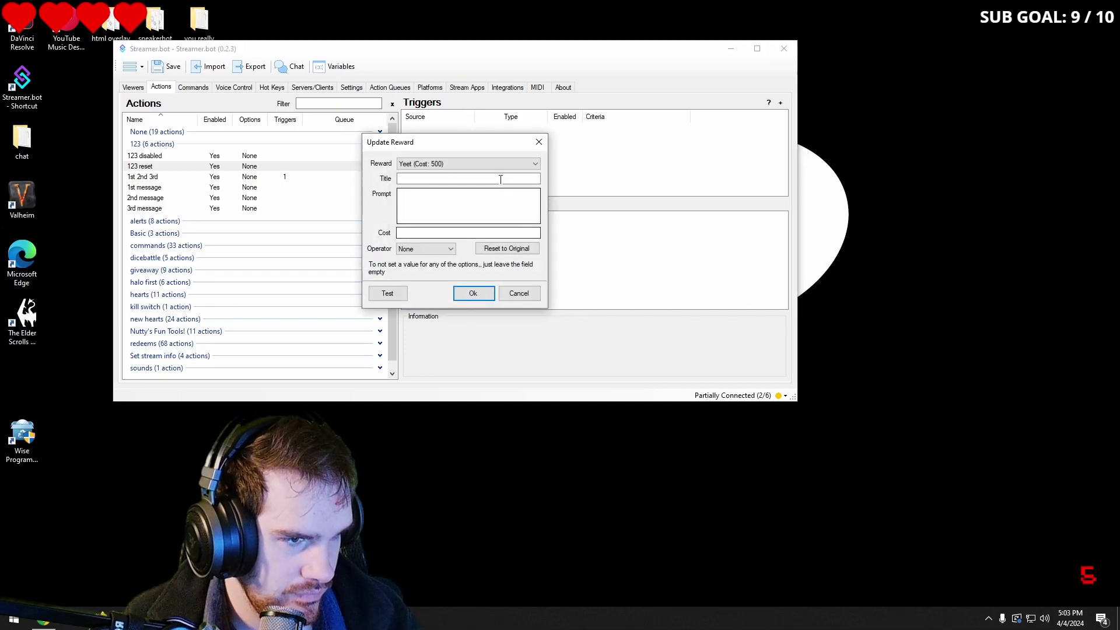
pyautogui.click(516, 165)
pyautogui.scroll(-3, 485, 372)
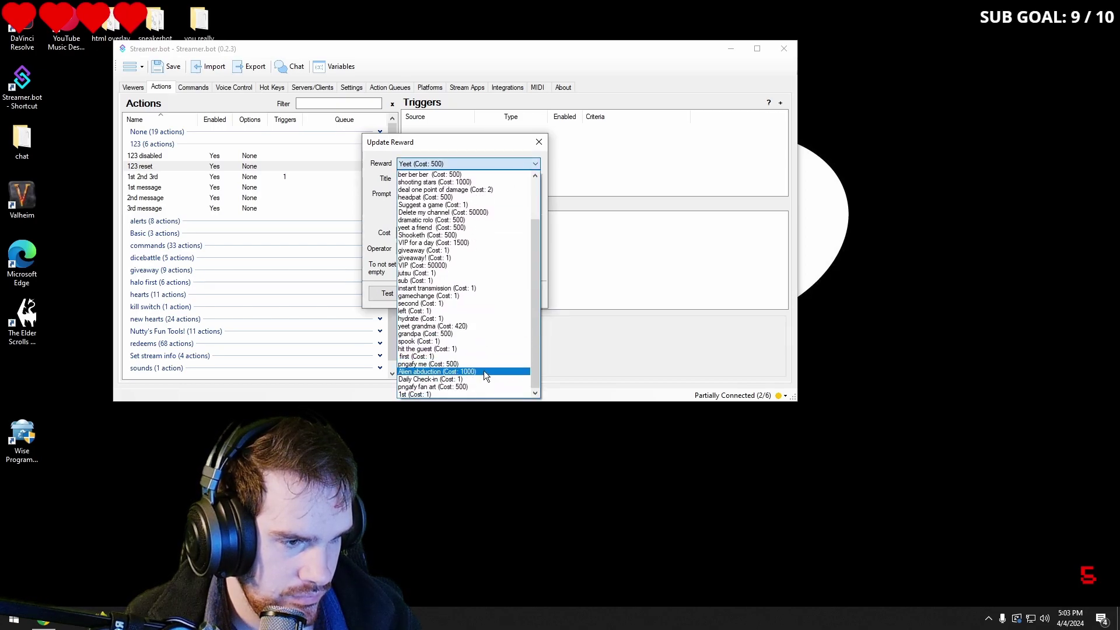
pyautogui.click(426, 394)
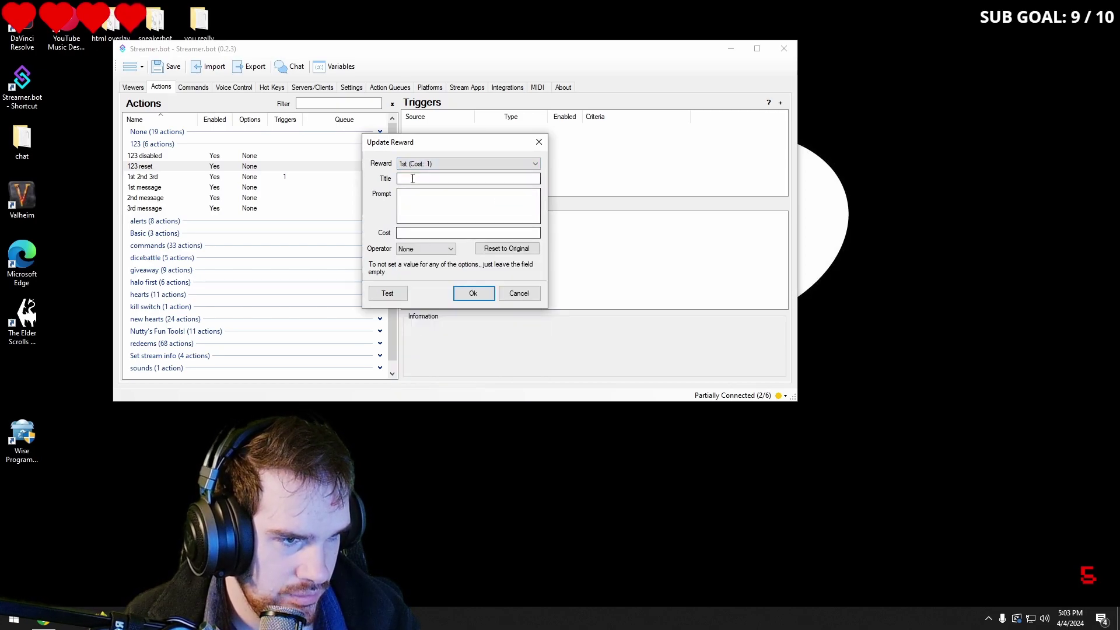
pyautogui.write('1st')
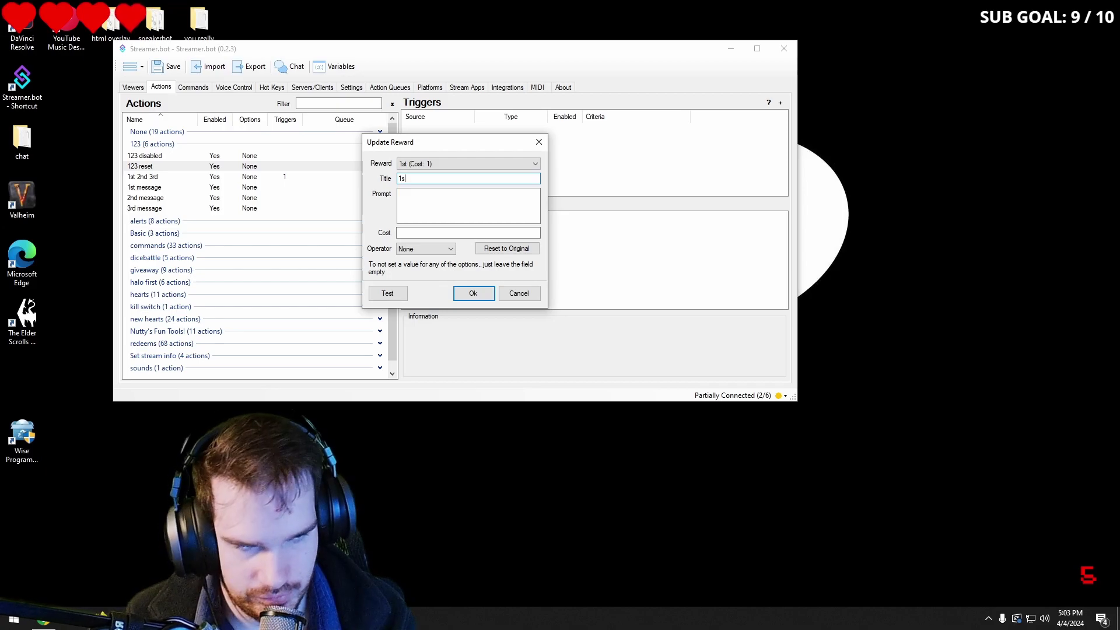
pyautogui.click(458, 295)
# Add a Global (Set) sub-action to "123 reset" that sets the persisted global variable "1st_Count" to the value 0
pyautogui.rightClick(447, 229)
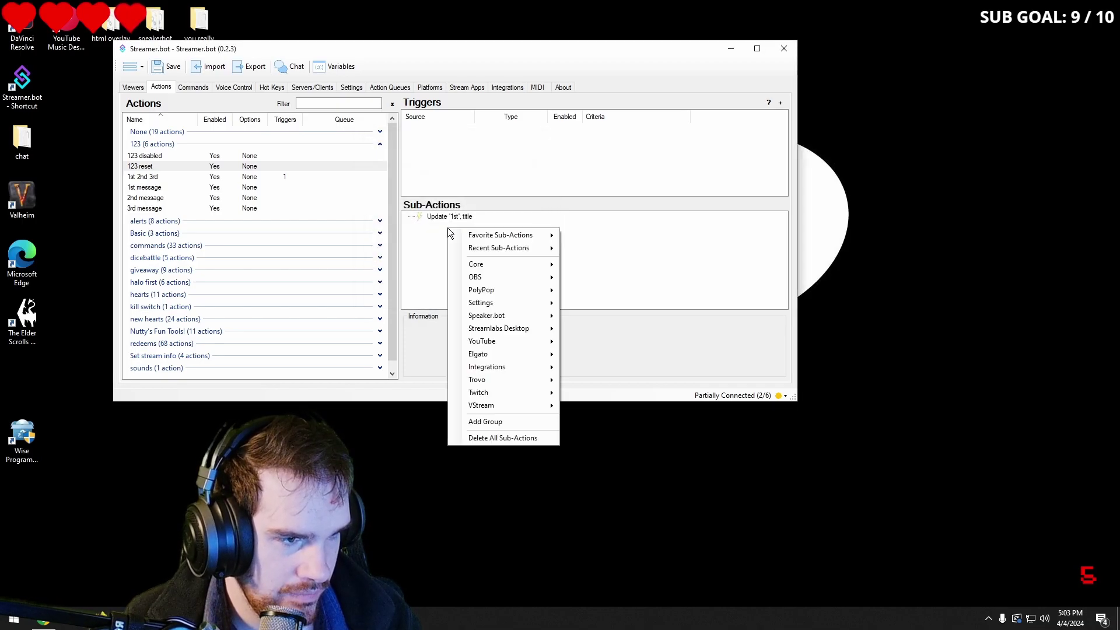
pyautogui.moveTo(479, 265)
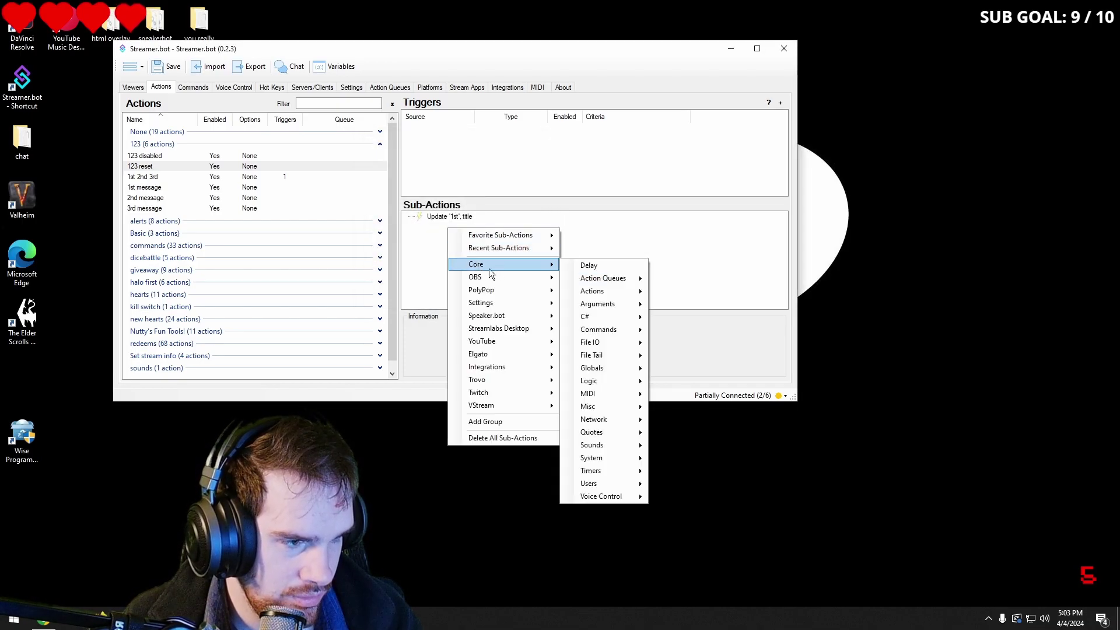
pyautogui.moveTo(597, 368)
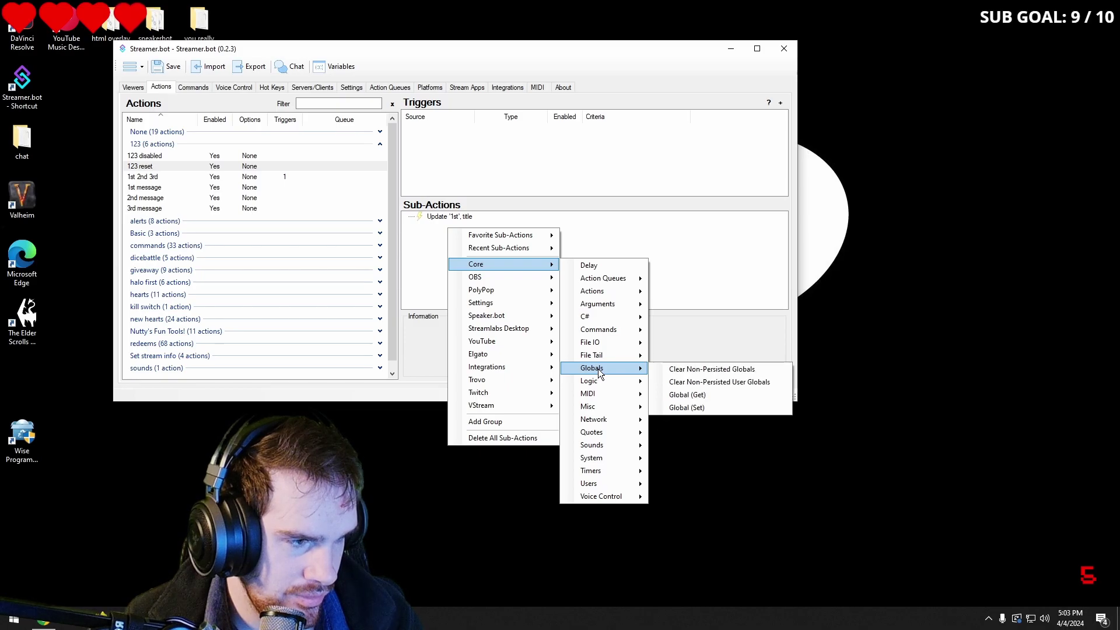
pyautogui.click(685, 407)
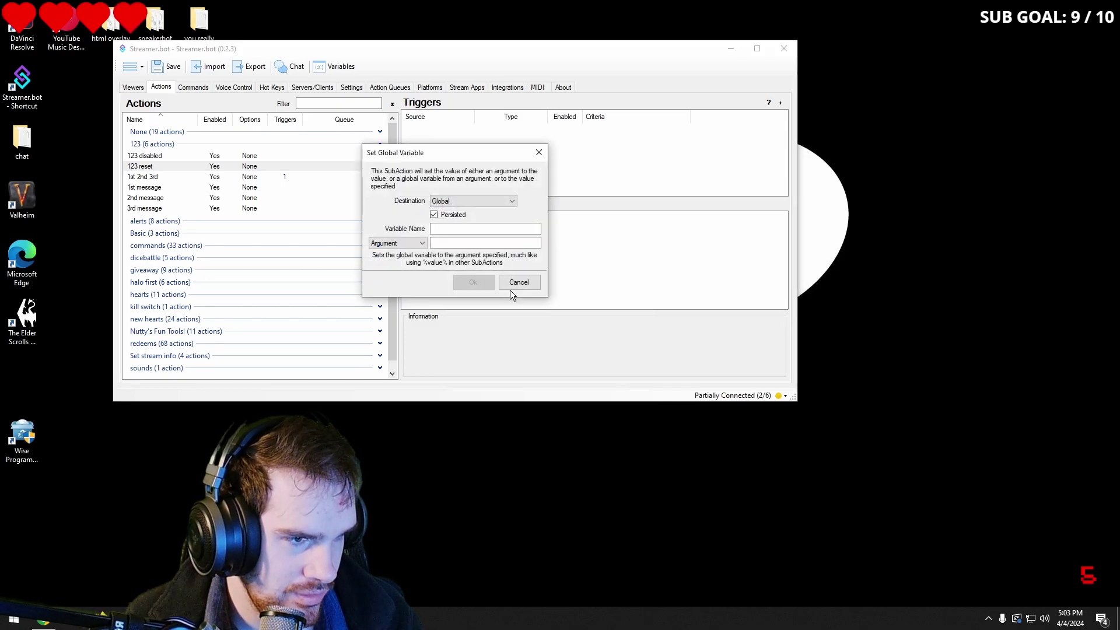
pyautogui.click(455, 229)
pyautogui.rightClick(453, 228)
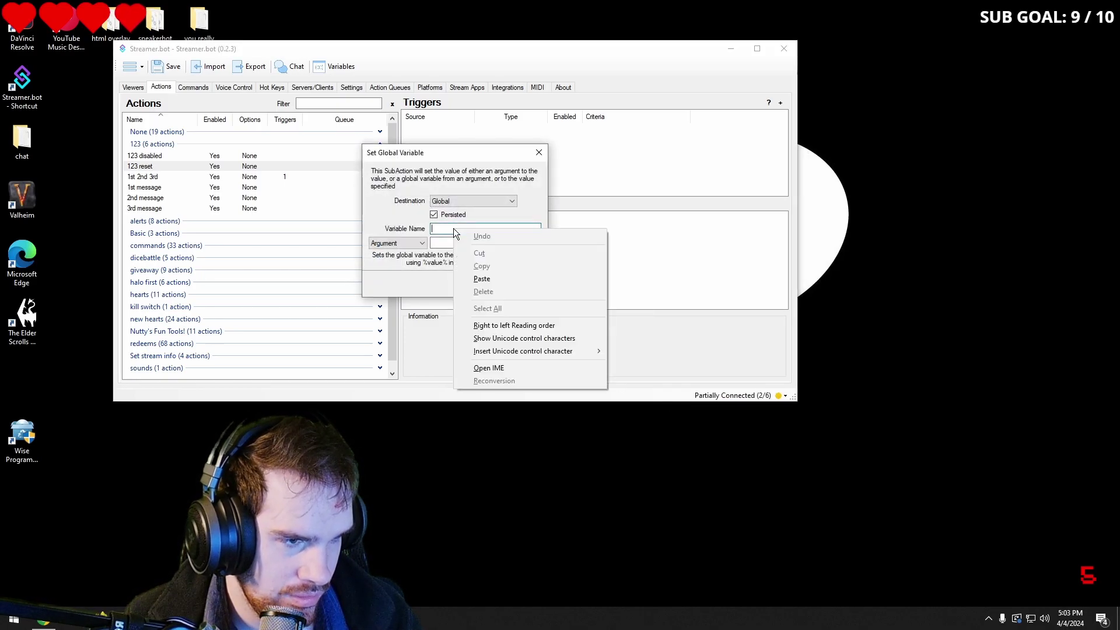
pyautogui.click(496, 280)
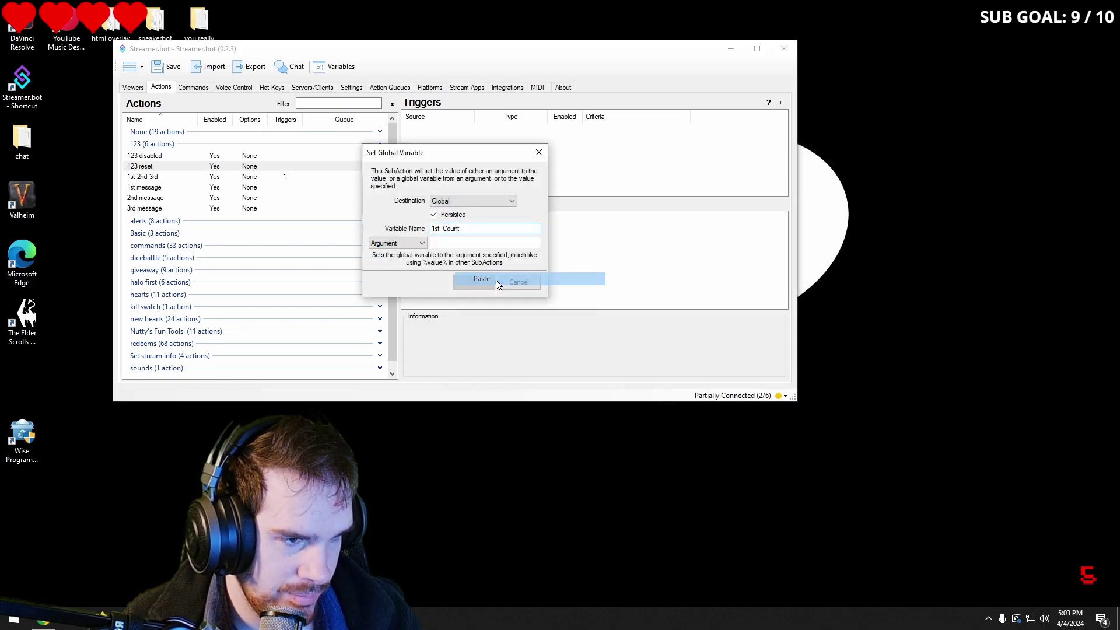
pyautogui.click(401, 243)
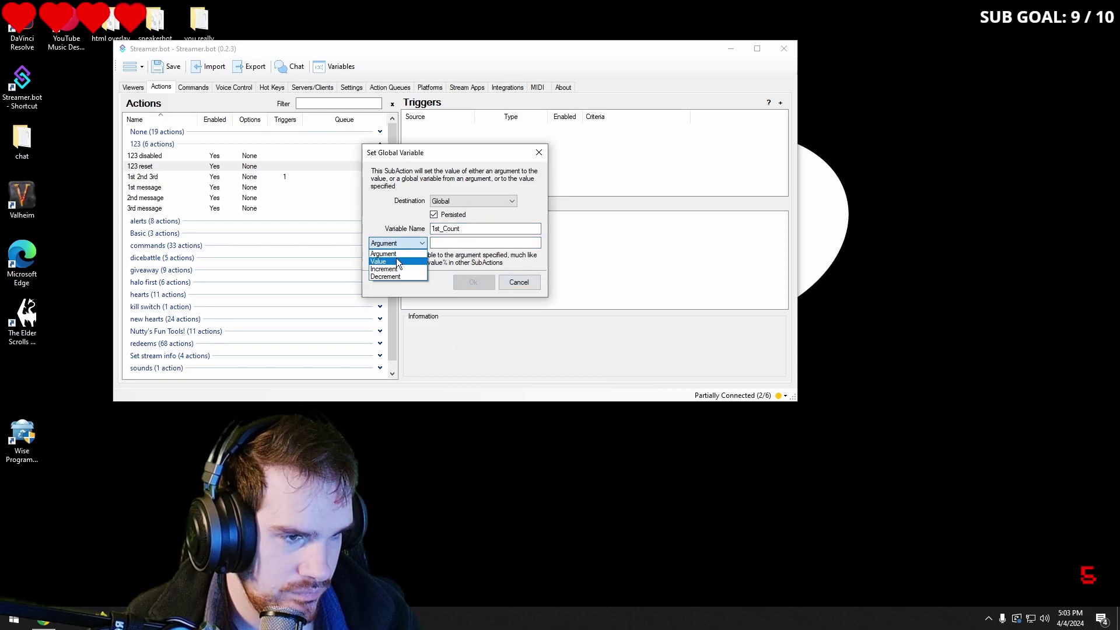
pyautogui.click(397, 261)
pyautogui.rightClick(464, 245)
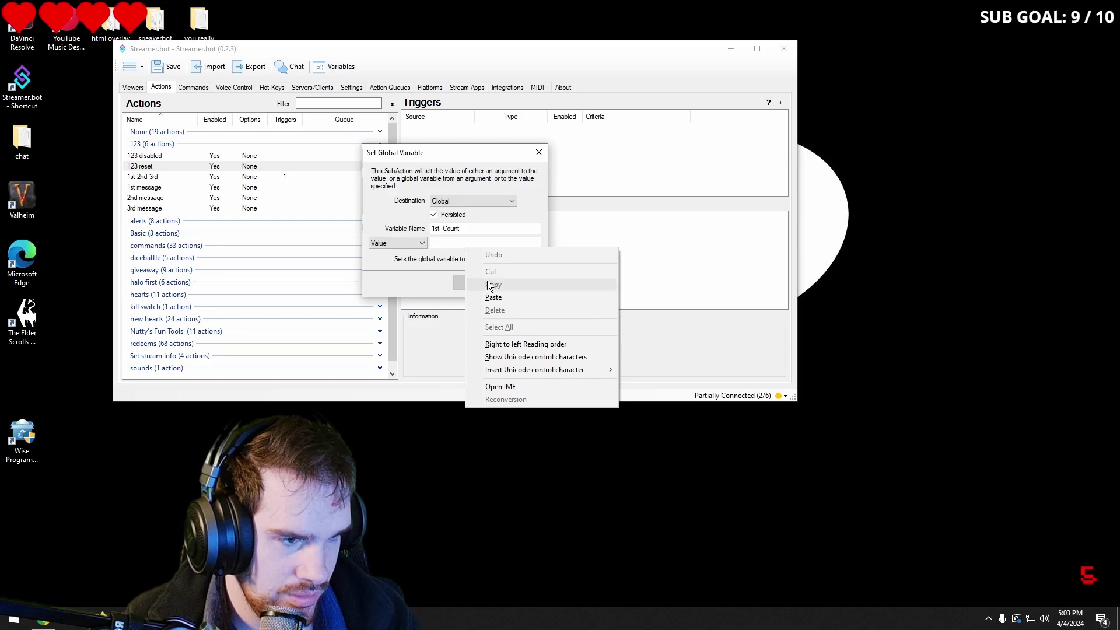
pyautogui.click(444, 246)
pyautogui.write('0')
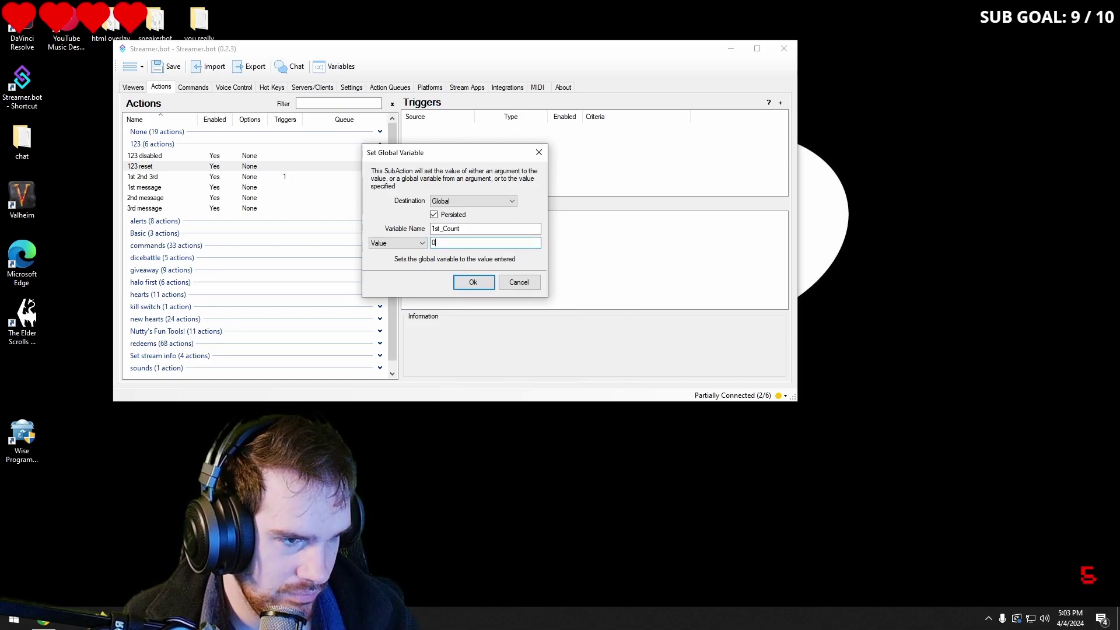
pyautogui.click(476, 283)
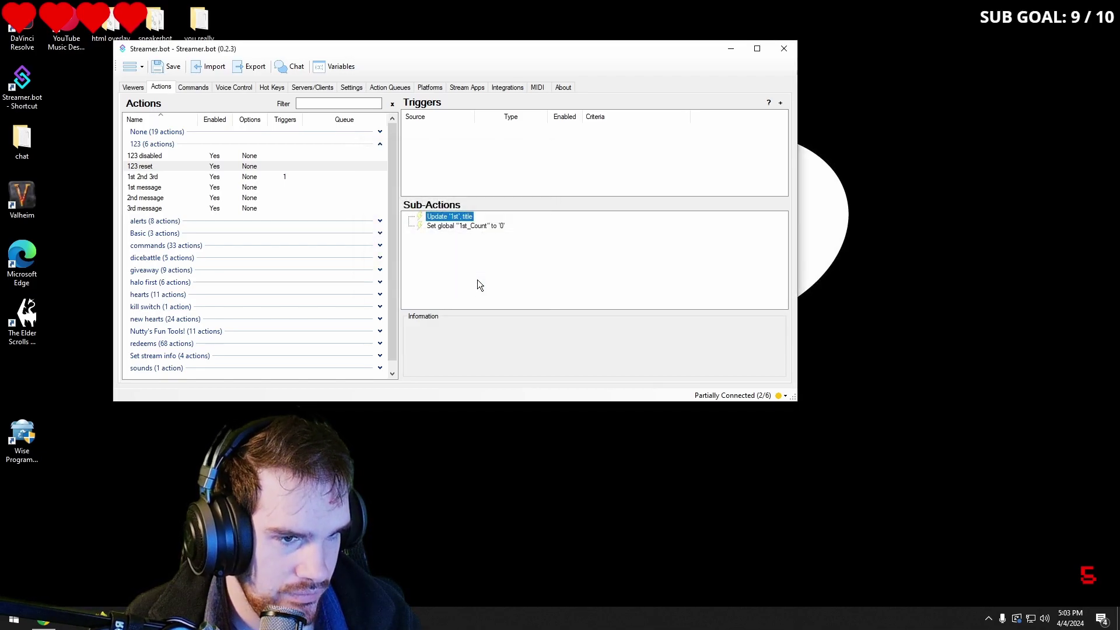
pyautogui.click(232, 427)
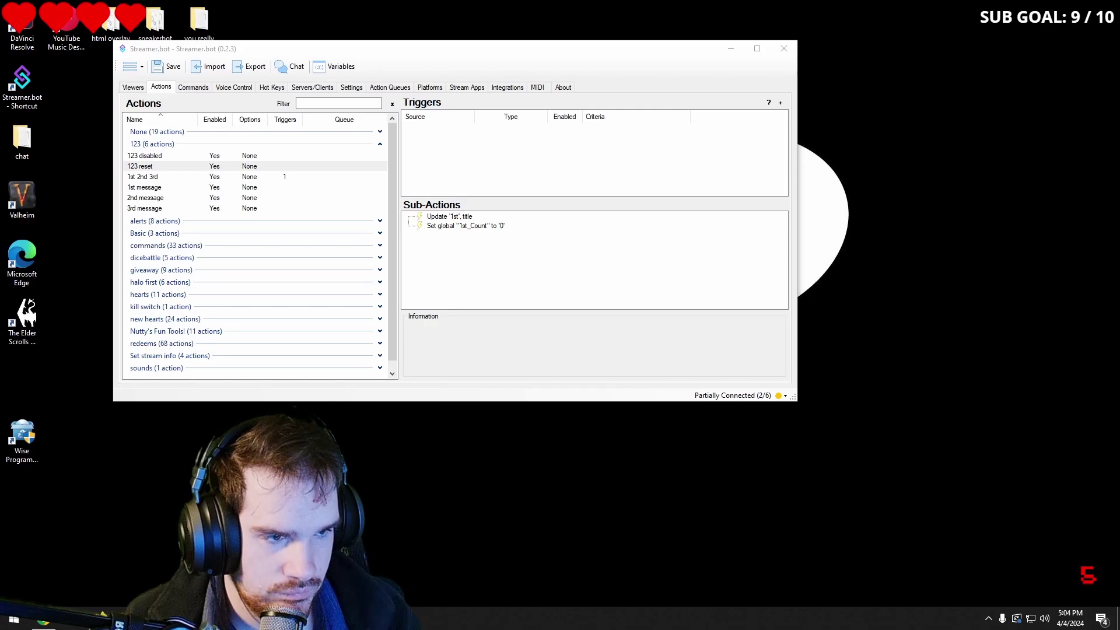
# Add a Twitch reward Set Enabled State sub-action to "123 reset" that sets the "1st" reward to Enabled
pyautogui.rightClick(446, 240)
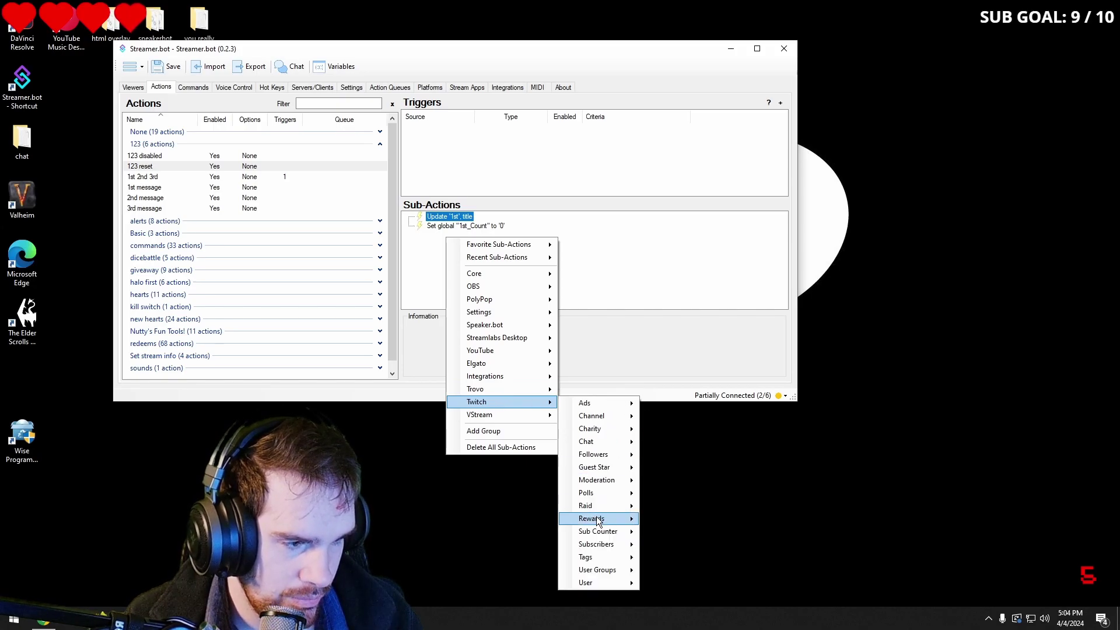
pyautogui.moveTo(598, 519)
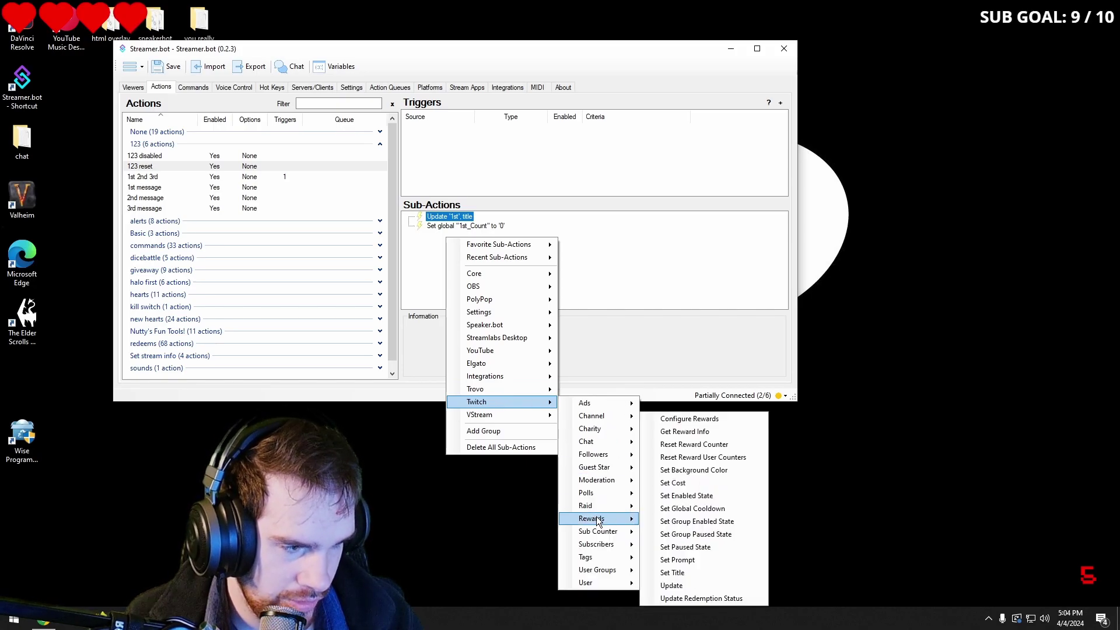
pyautogui.click(685, 495)
pyautogui.click(435, 209)
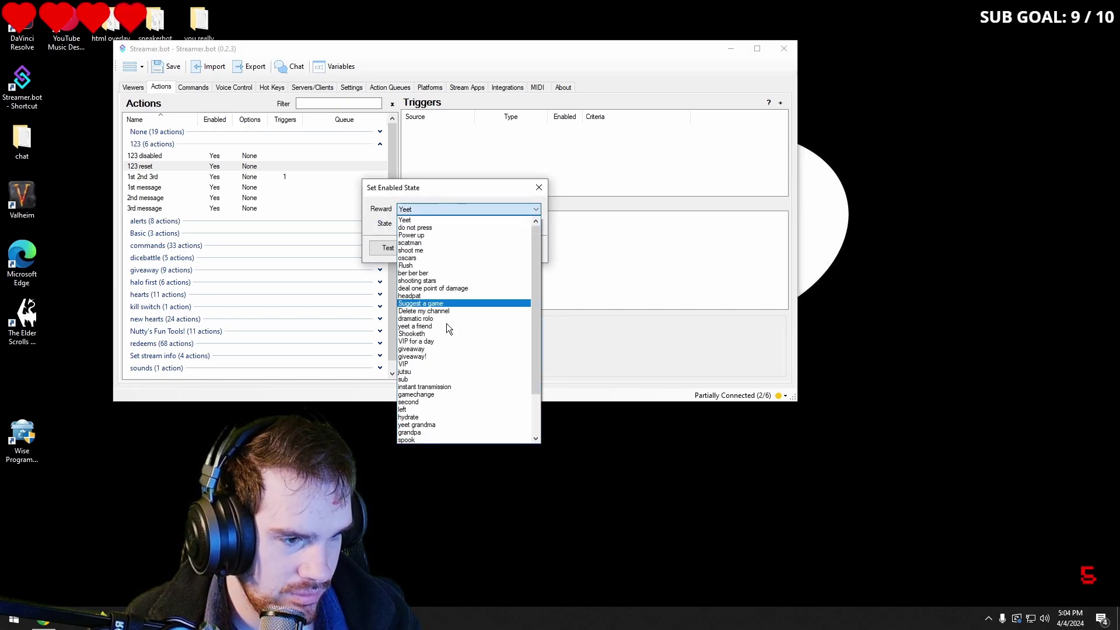
pyautogui.scroll(-2, 428, 415)
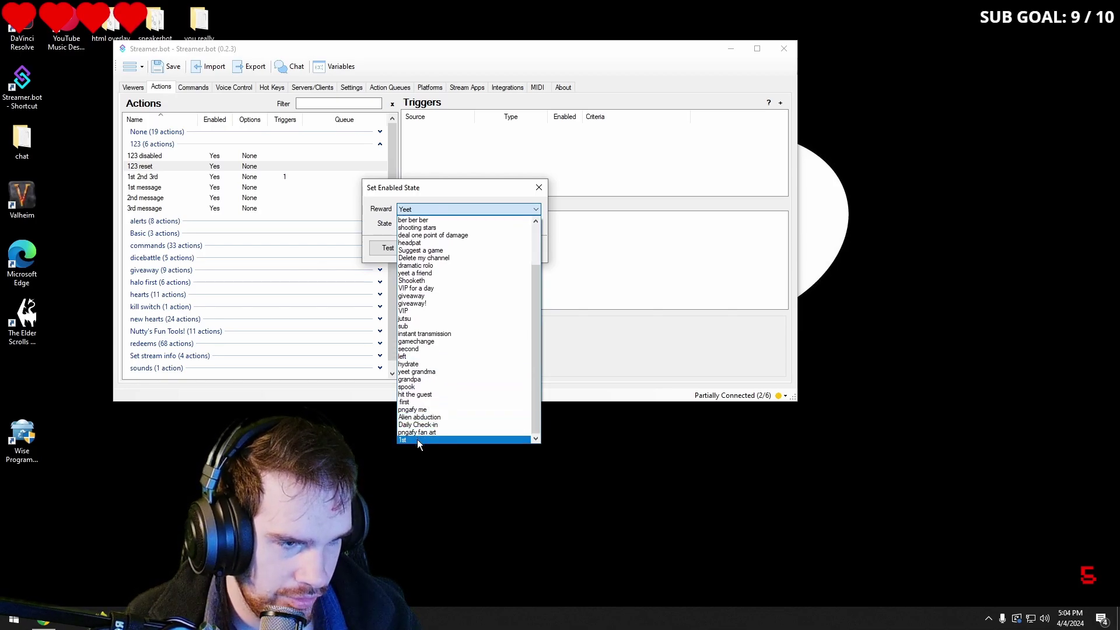
pyautogui.click(418, 439)
pyautogui.click(465, 248)
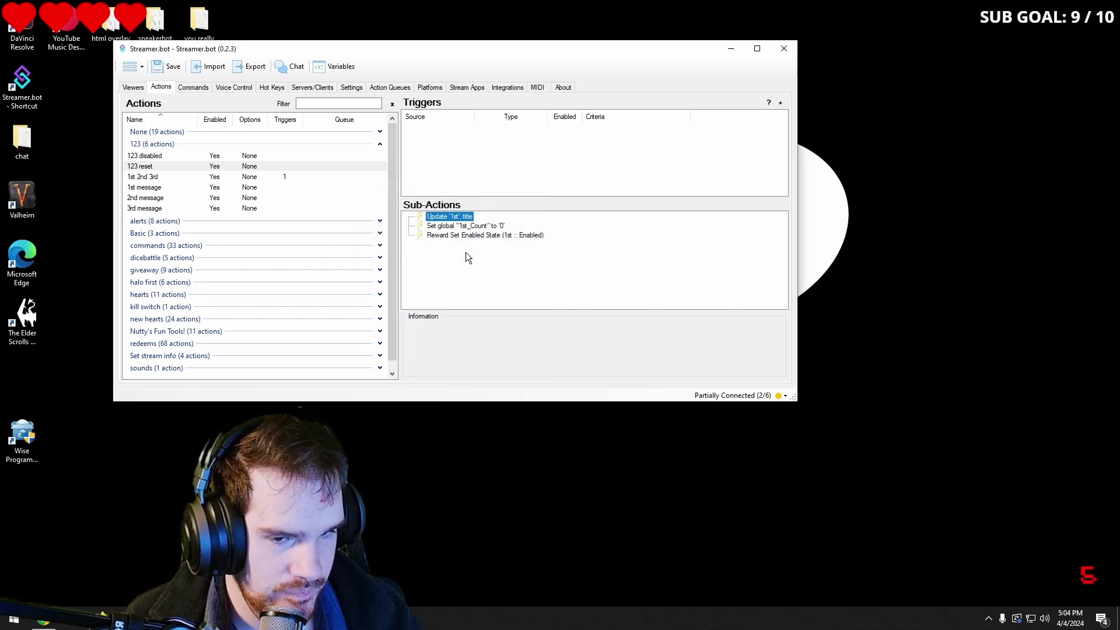
# Add an OBS Streaming Started trigger to the "123 reset" action with the OBS connection set to Any
pyautogui.rightClick(457, 159)
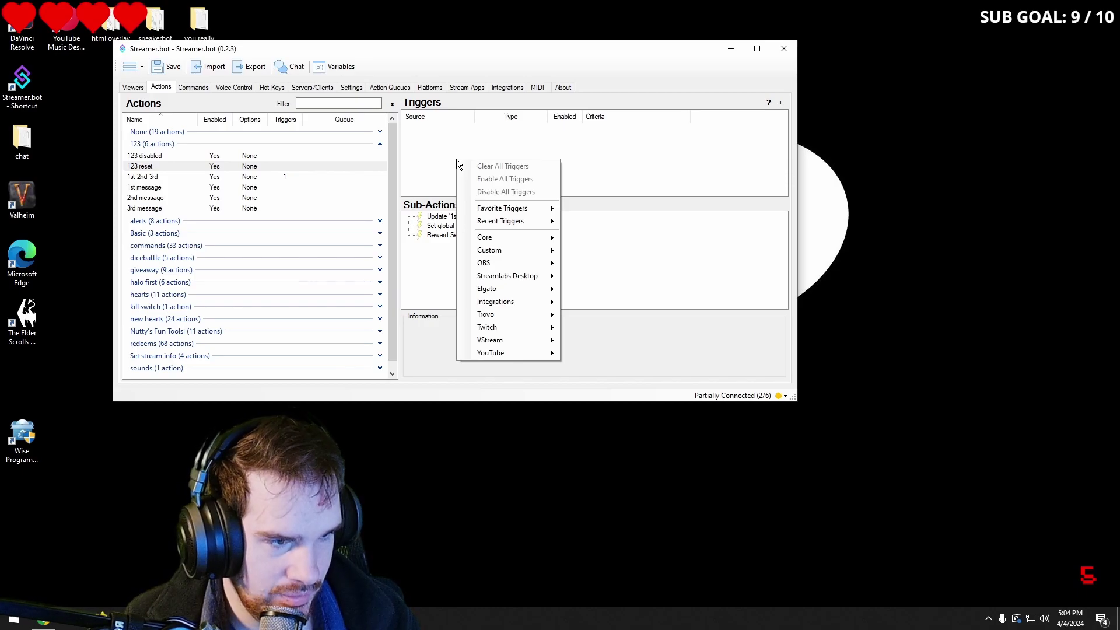
pyautogui.moveTo(511, 258)
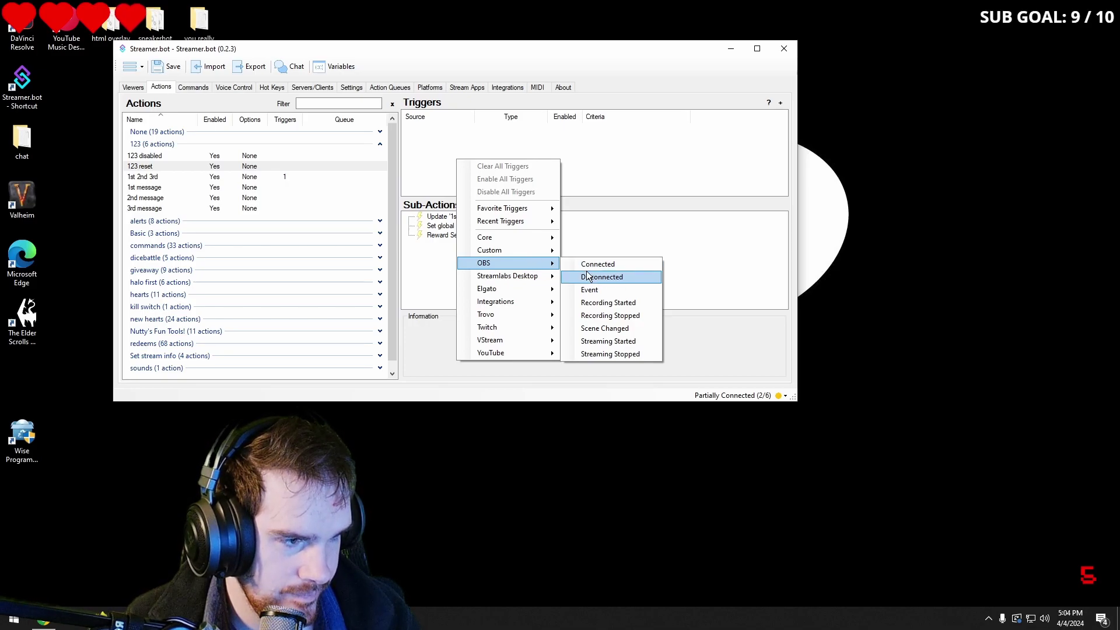
pyautogui.click(610, 340)
pyautogui.click(463, 219)
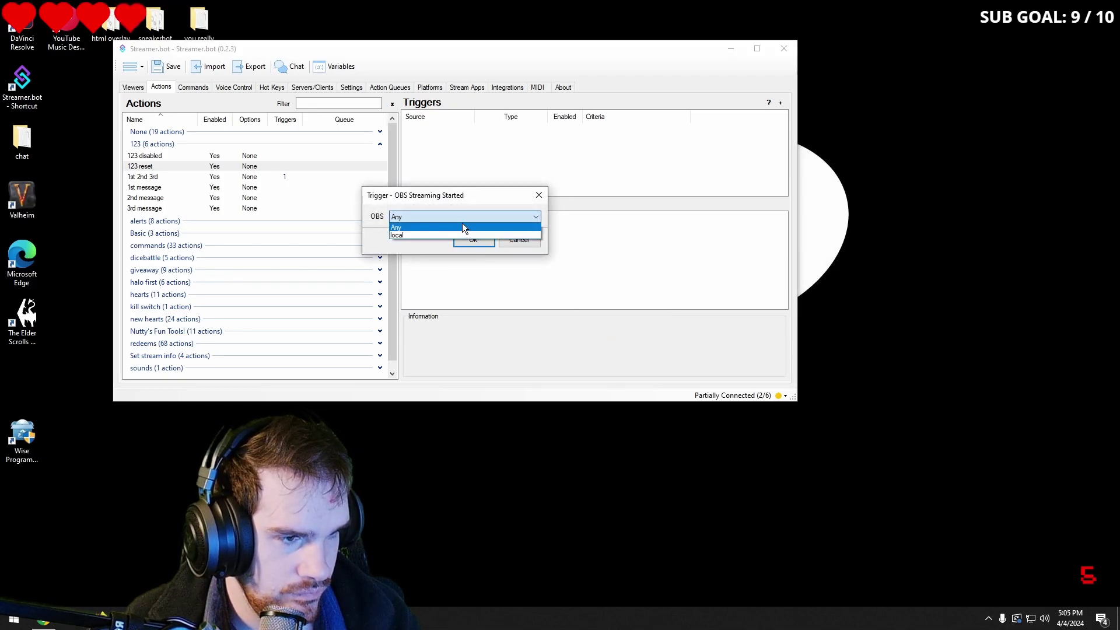
pyautogui.click(454, 228)
pyautogui.click(472, 240)
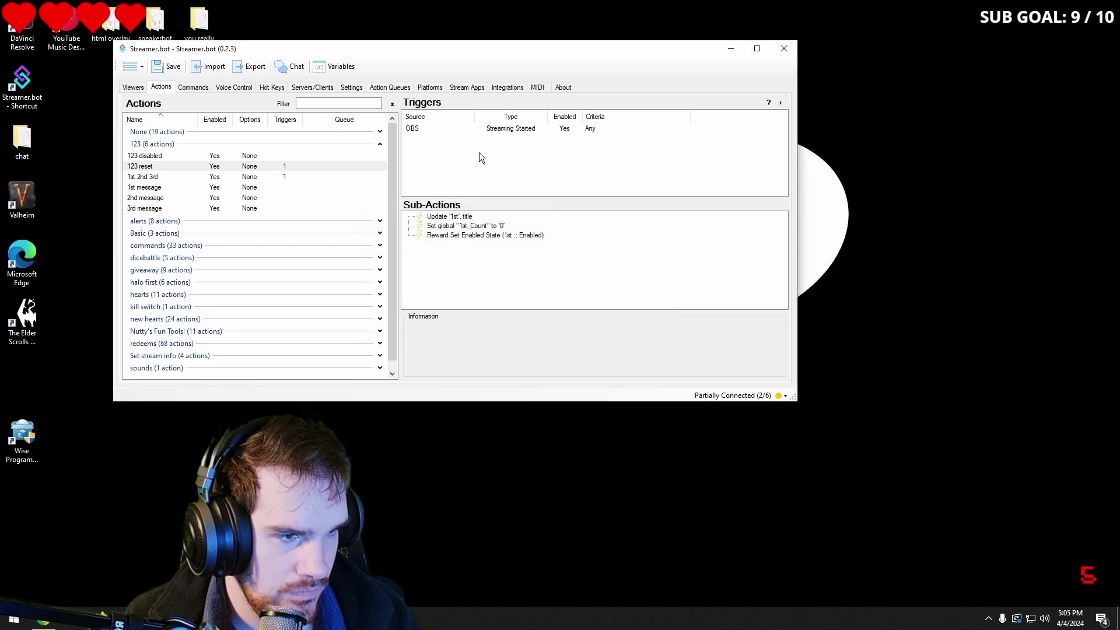
pyautogui.doubleClick(493, 127)
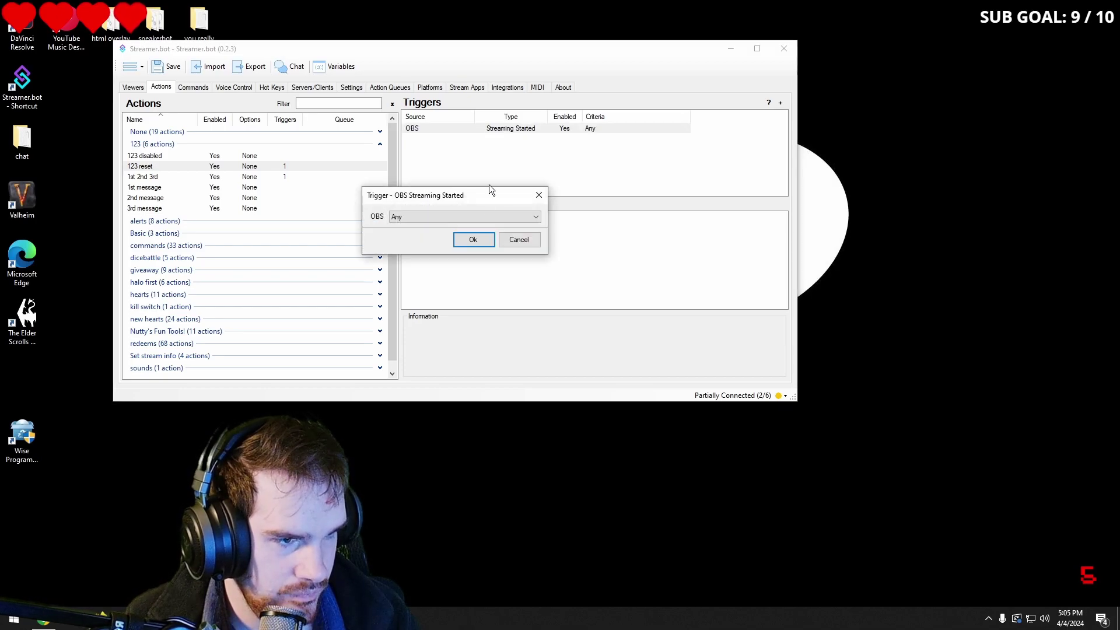
pyautogui.click(516, 239)
pyautogui.rightClick(538, 129)
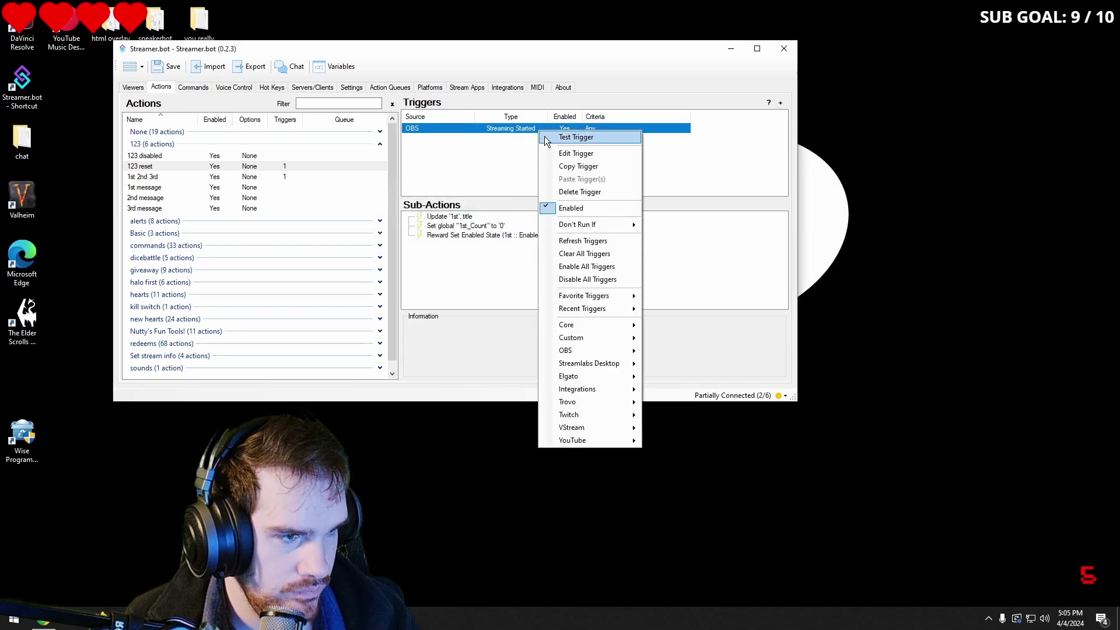
# Add an OBS Streaming Stopped trigger to the "123 reset" action with the OBS connection set to Any
pyautogui.rightClick(506, 153)
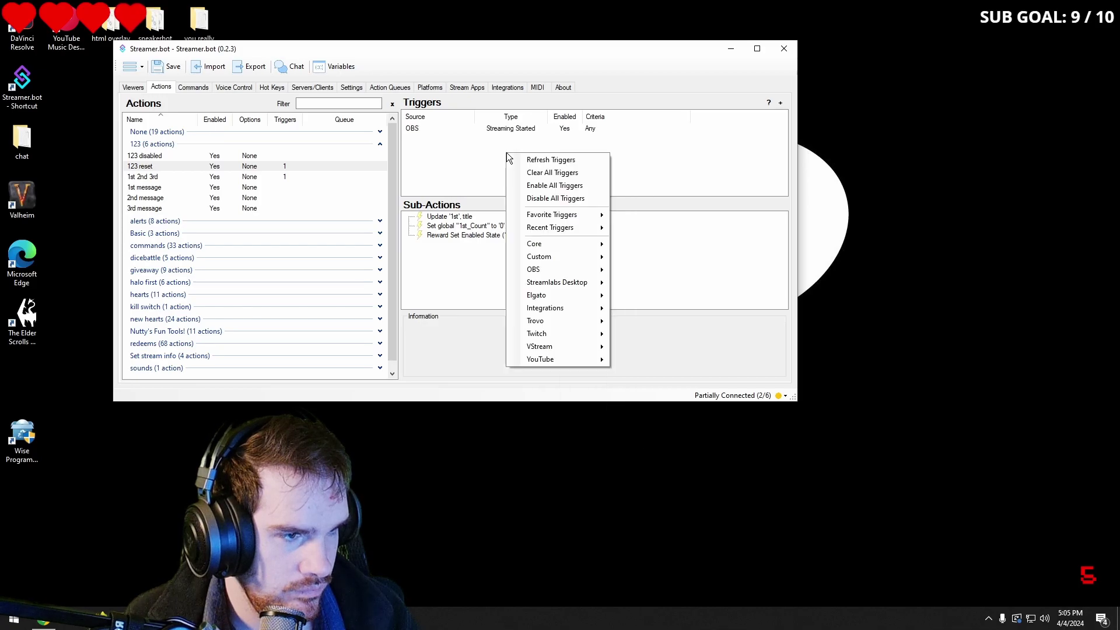
pyautogui.moveTo(607, 270)
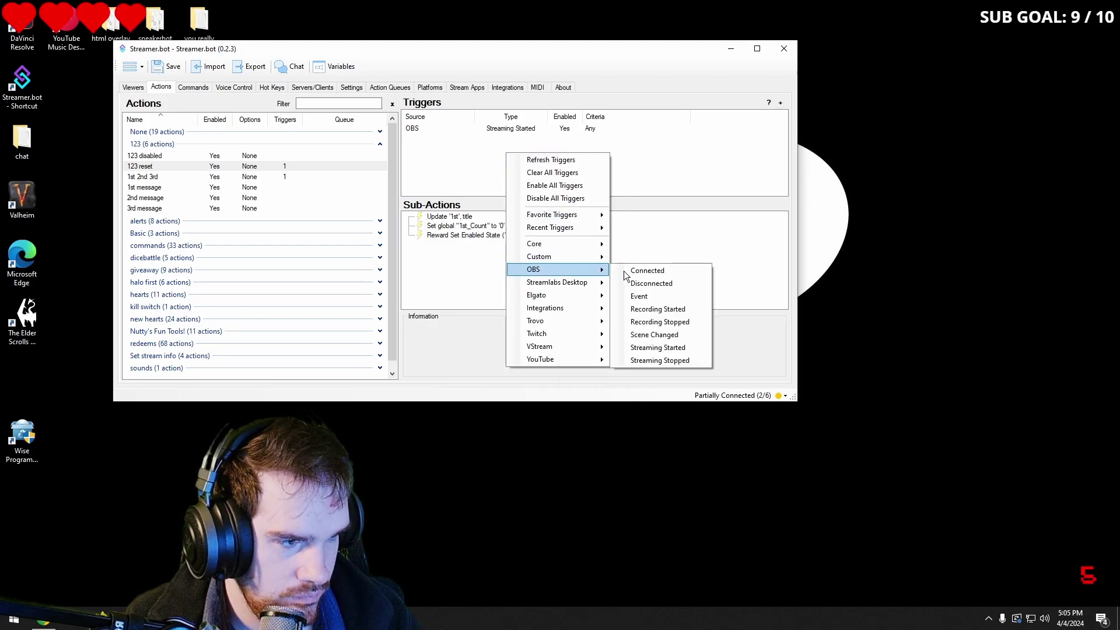
pyautogui.click(653, 361)
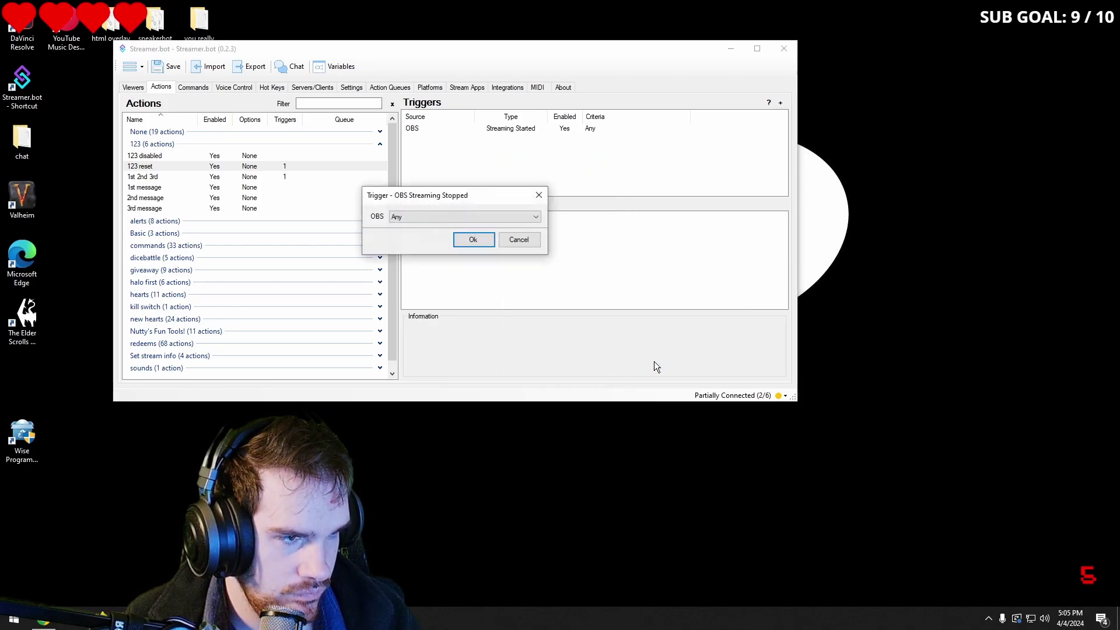
pyautogui.click(473, 240)
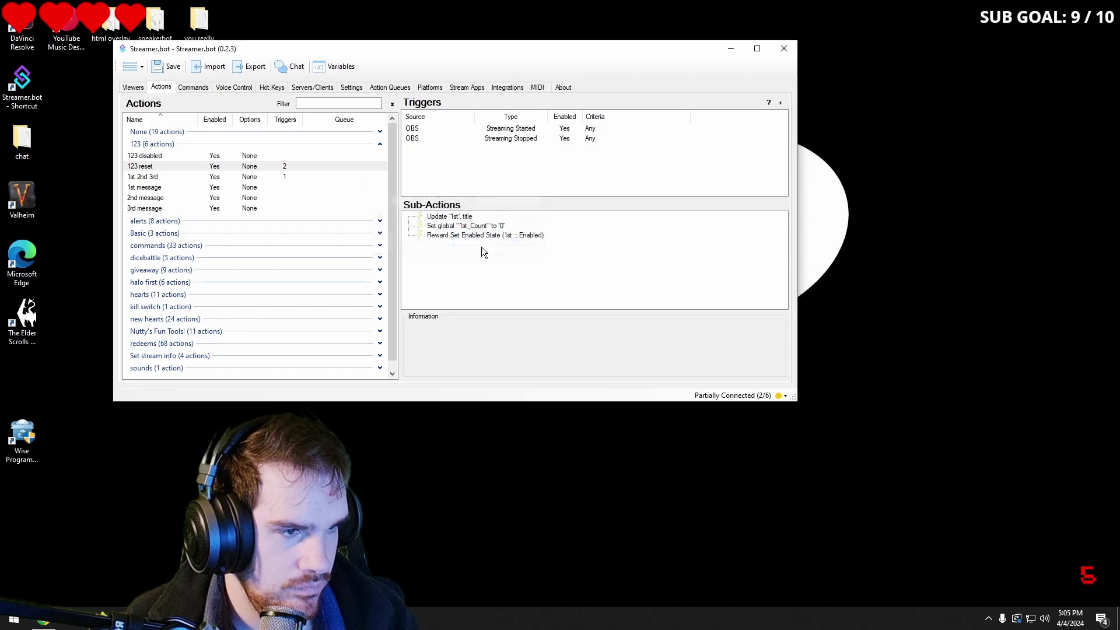
# Edit the "1st" Twitch channel point reward to allow a maximum of 1 redemption per user per stream, with 0 as the per-stream maximum
pyautogui.click(431, 87)
pyautogui.click(183, 176)
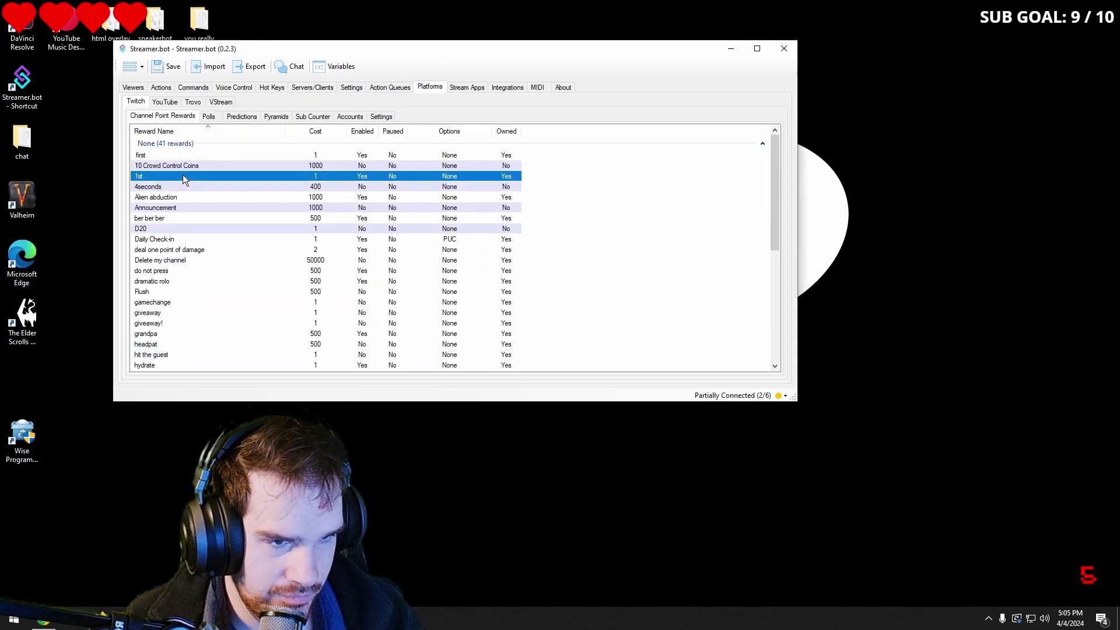
pyautogui.doubleClick(183, 175)
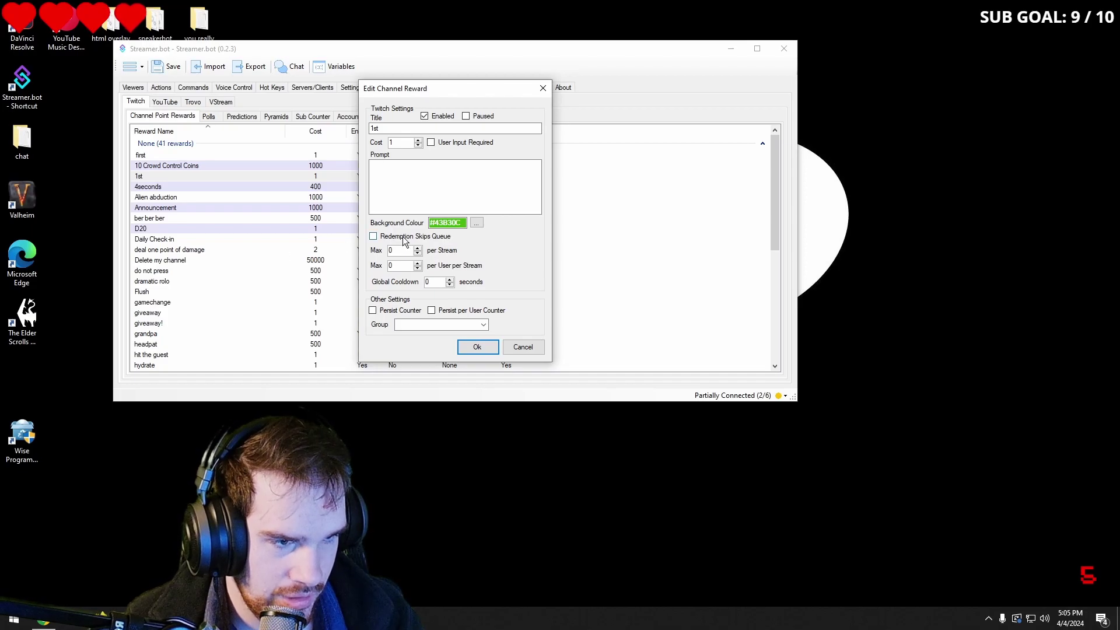
pyautogui.click(418, 248)
pyautogui.click(417, 248)
pyautogui.click(417, 248)
pyautogui.click(417, 263)
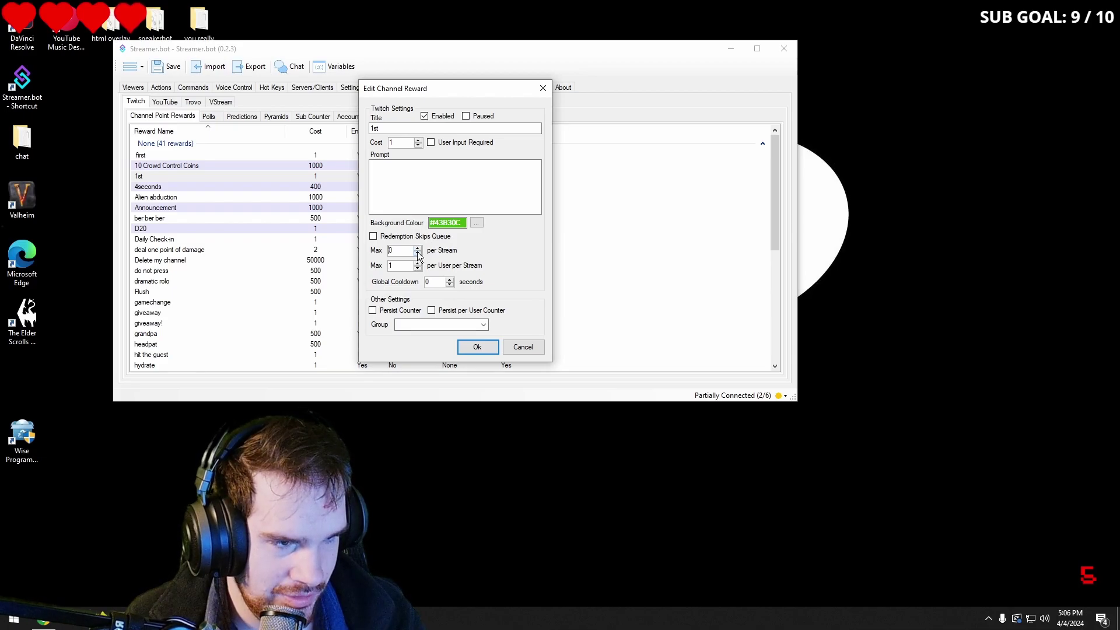
pyautogui.click(495, 350)
# Place the Twitch chat window beside the Streamer.bot window and redeem the "1st" reward in it as a test
pyautogui.moveTo(74, 98); pyautogui.dragTo(896, 64)
pyautogui.click(861, 454)
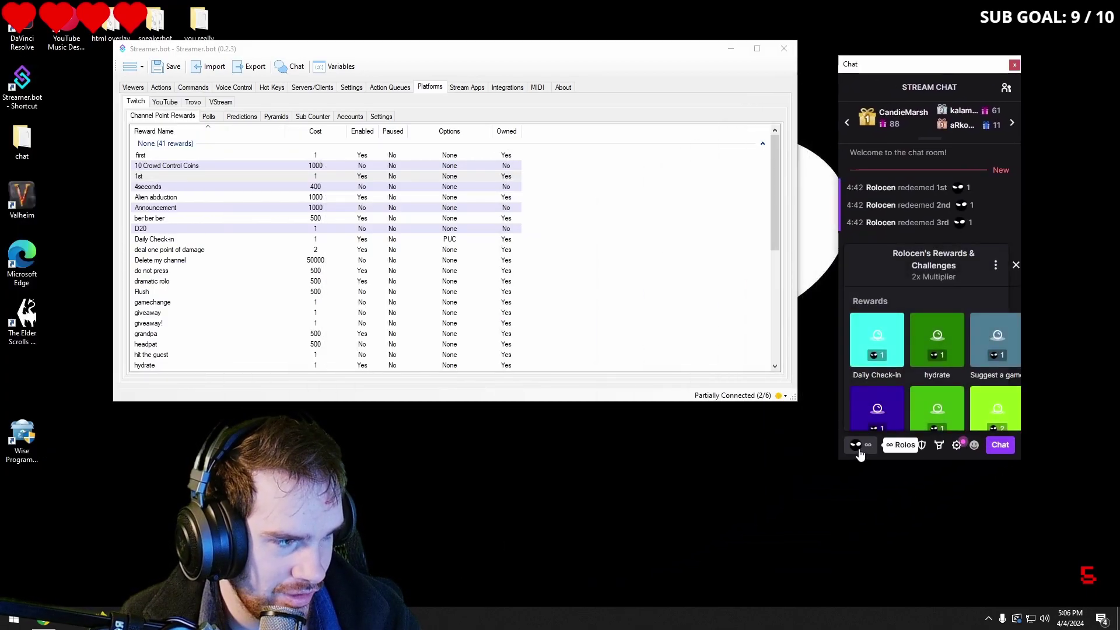
pyautogui.scroll(-1, 869, 403)
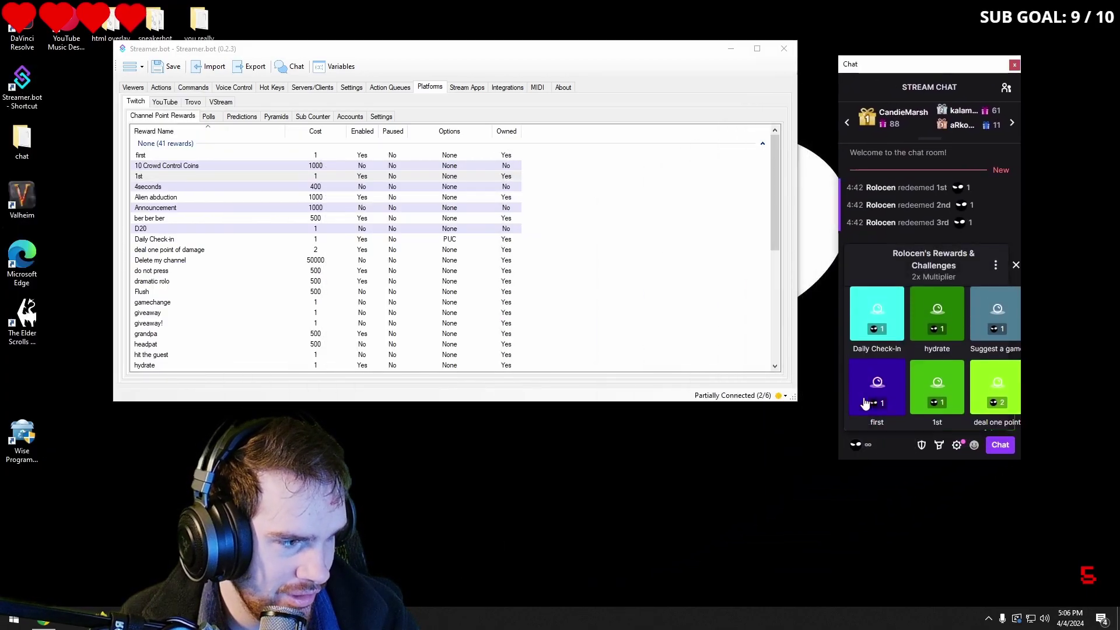
pyautogui.click(939, 365)
pyautogui.click(936, 408)
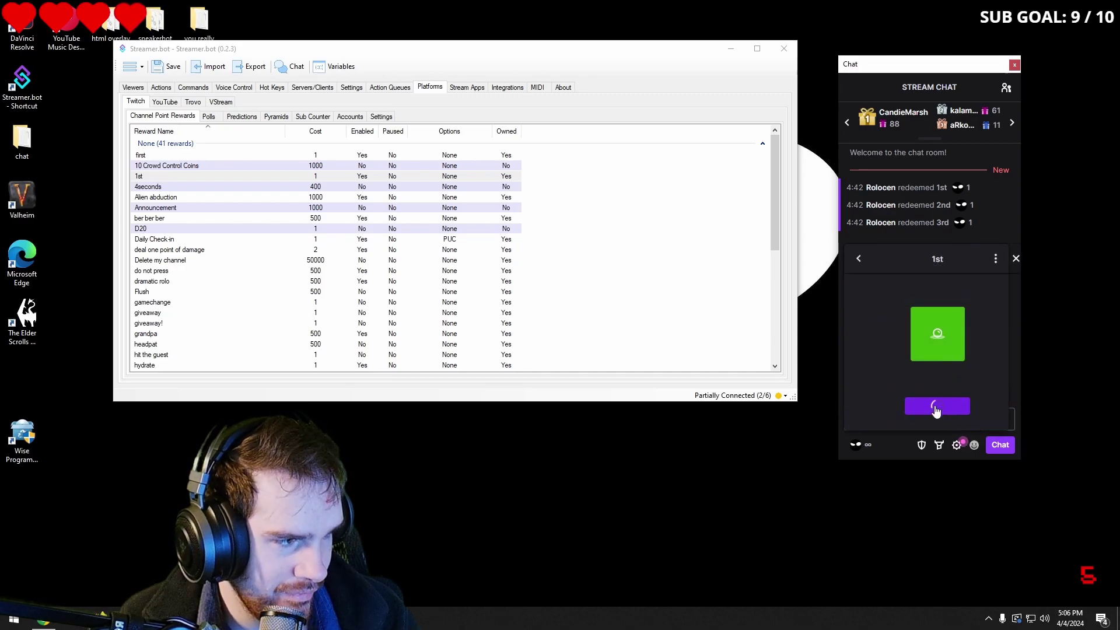
# Redeem the reward retitled "2nd" from the channel rewards list in the Twitch chat
pyautogui.click(865, 450)
pyautogui.scroll(-2, 907, 408)
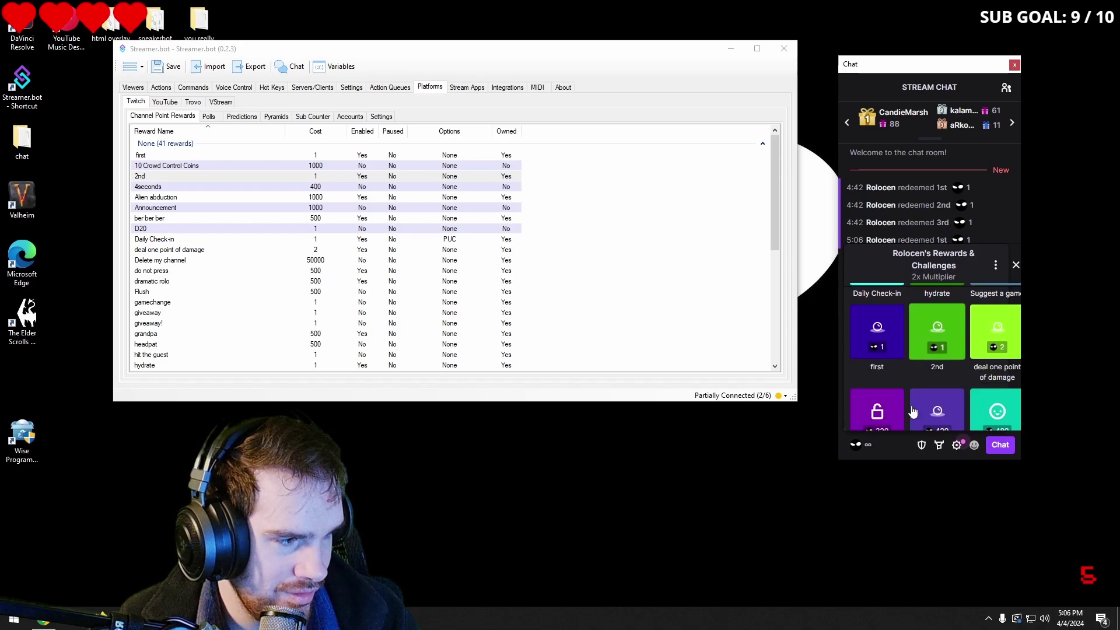
pyautogui.scroll(1, 921, 393)
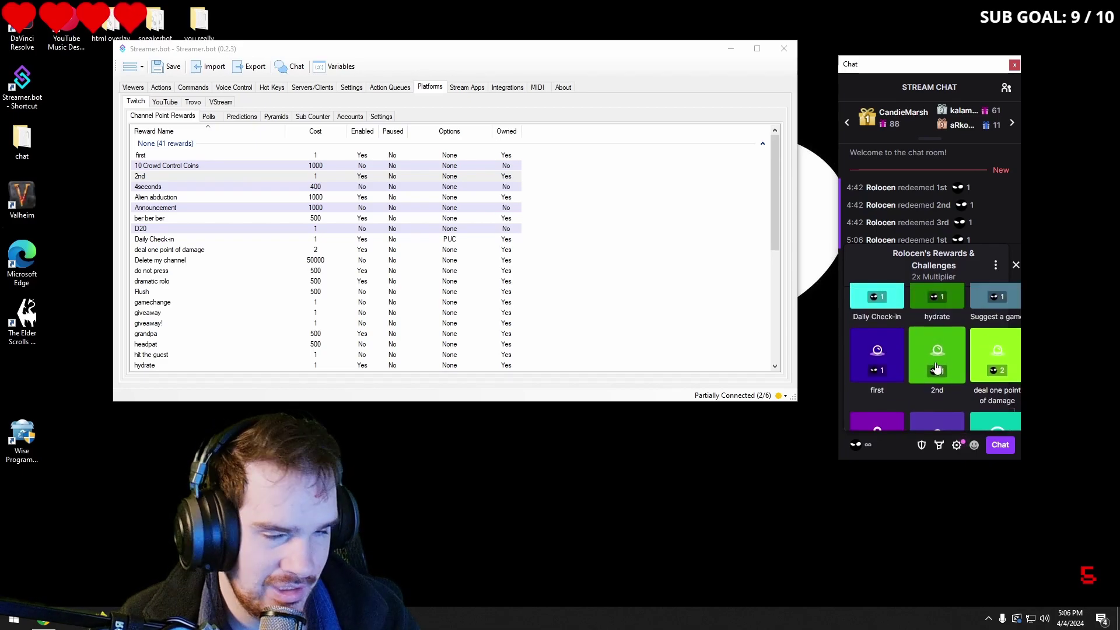
pyautogui.click(936, 364)
pyautogui.click(925, 404)
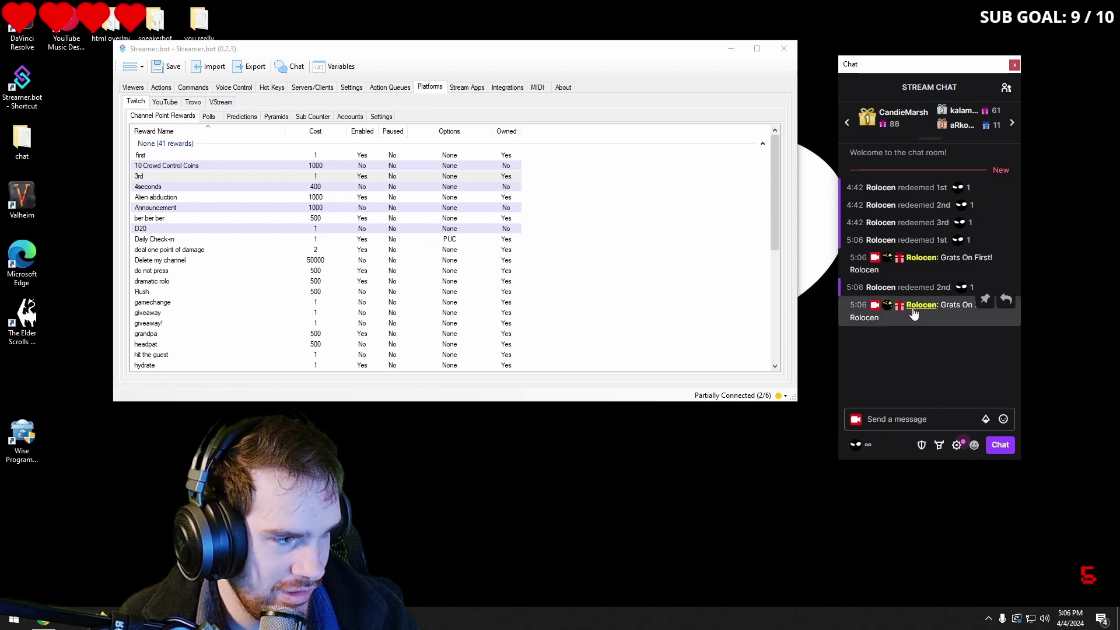
# Redeem the reward retitled "3rd" from the channel rewards list in the Twitch chat
pyautogui.click(857, 445)
pyautogui.scroll(-2, 934, 378)
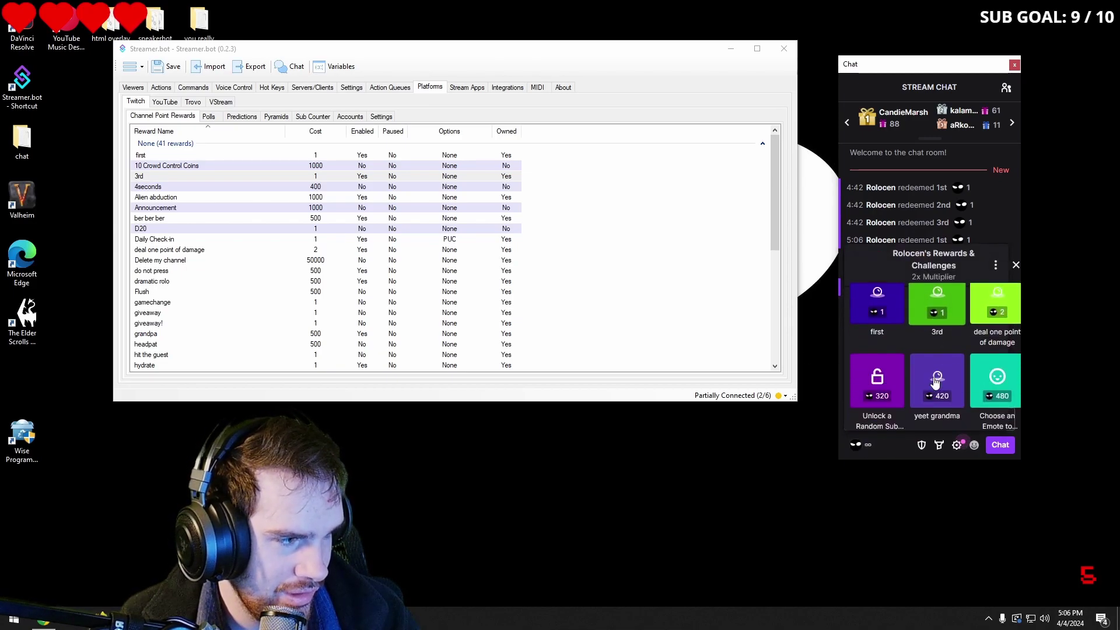
pyautogui.click(932, 307)
pyautogui.click(930, 408)
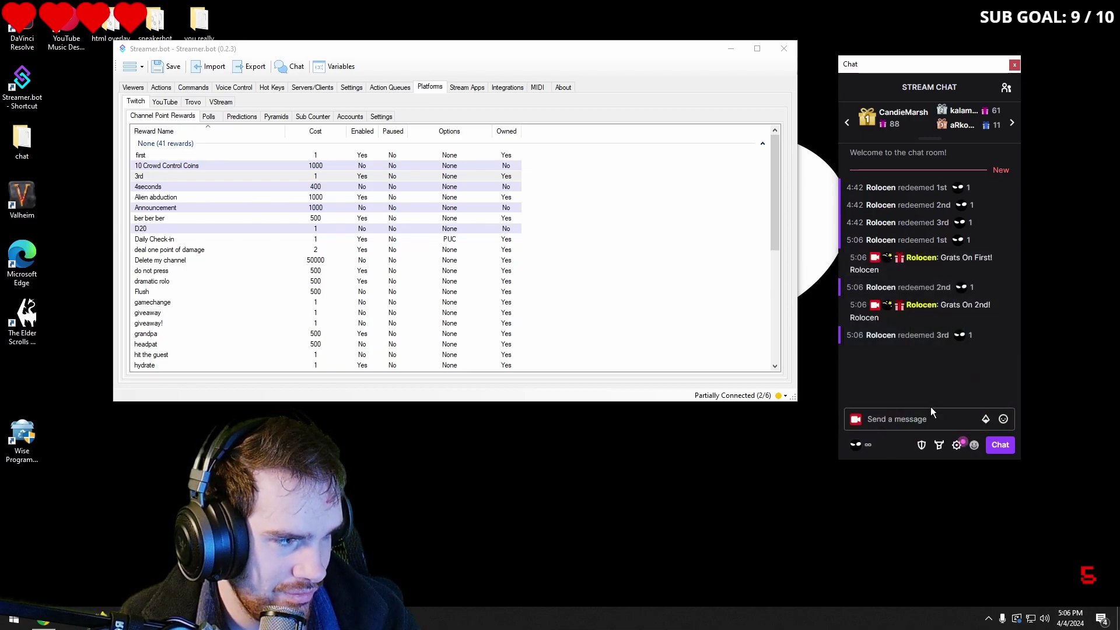
# Check whether the channel rewards list still offers the 1st/2nd/3rd reward, and close the list to view the chat messages
pyautogui.click(858, 444)
pyautogui.scroll(3, 922, 377)
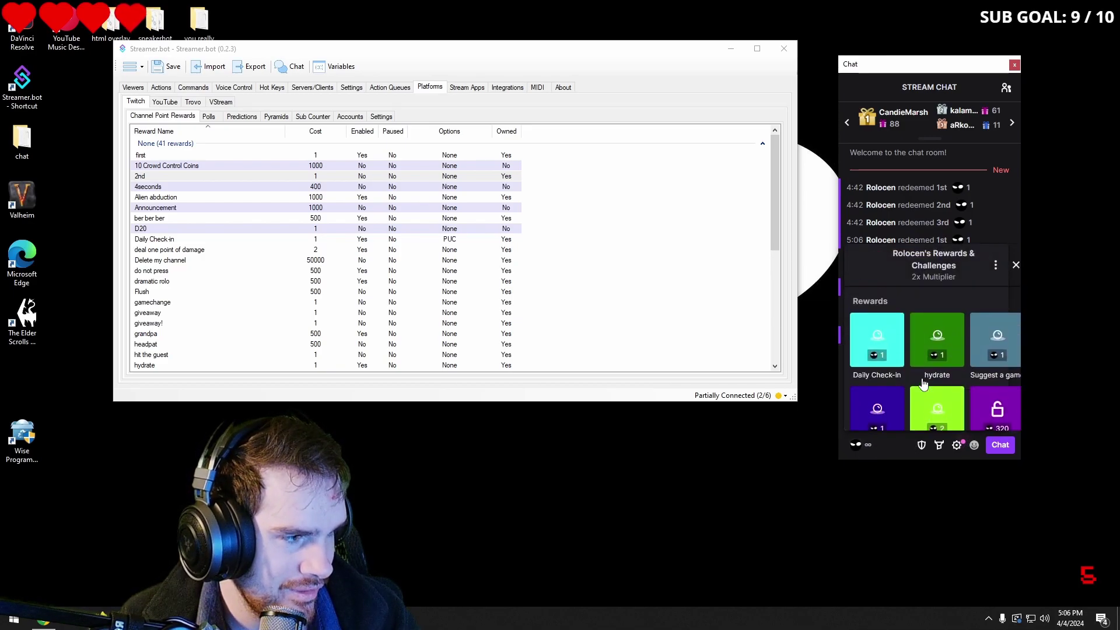
pyautogui.scroll(-1, 938, 388)
pyautogui.scroll(1, 938, 388)
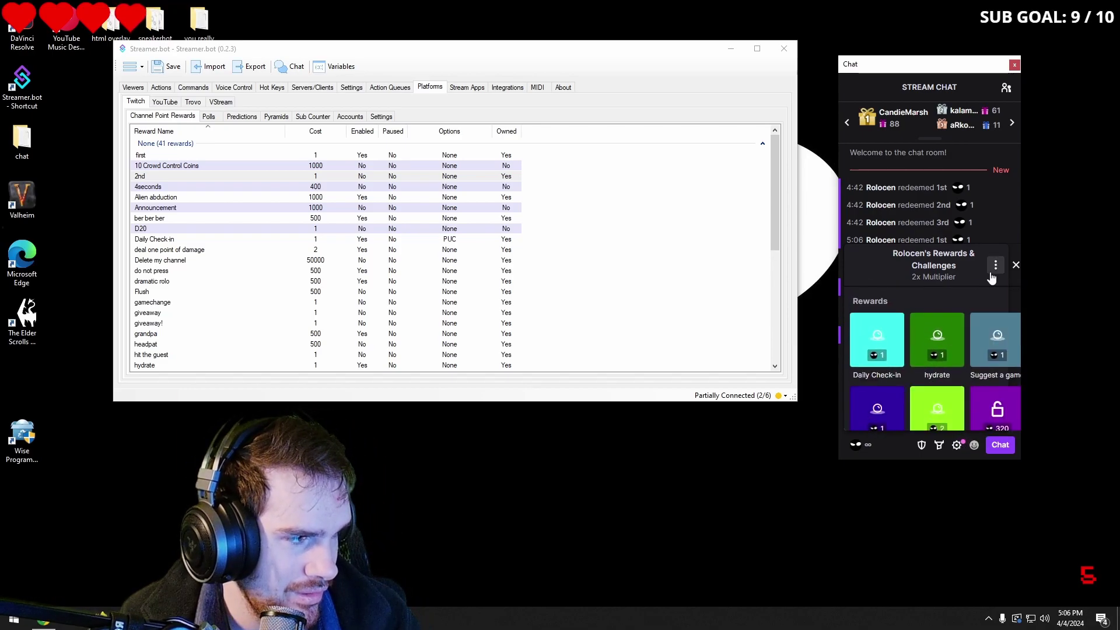
pyautogui.click(1014, 266)
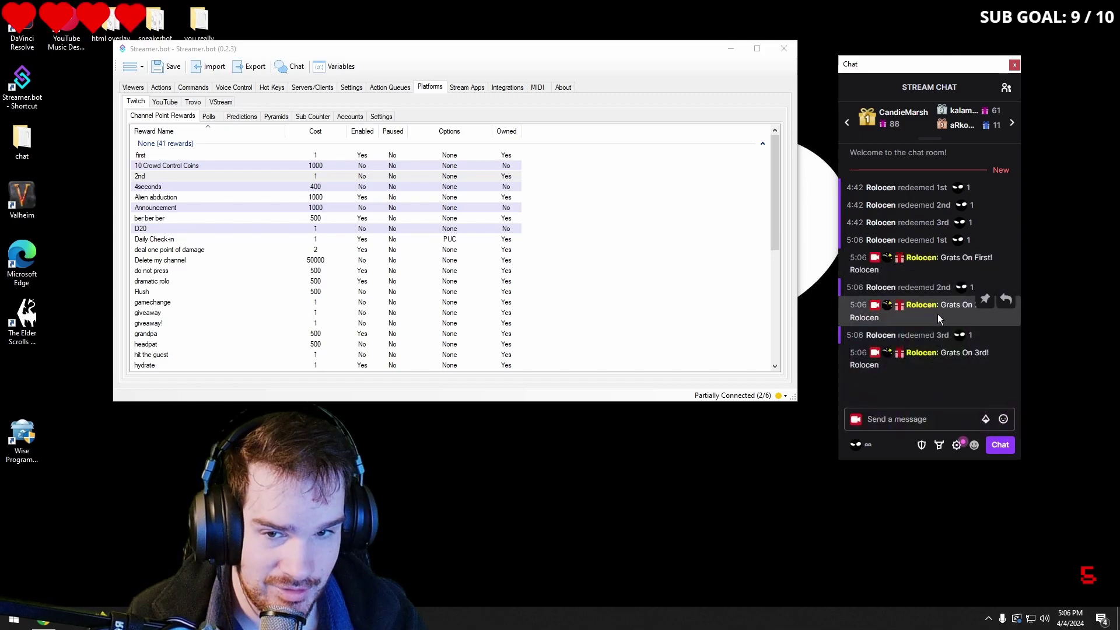